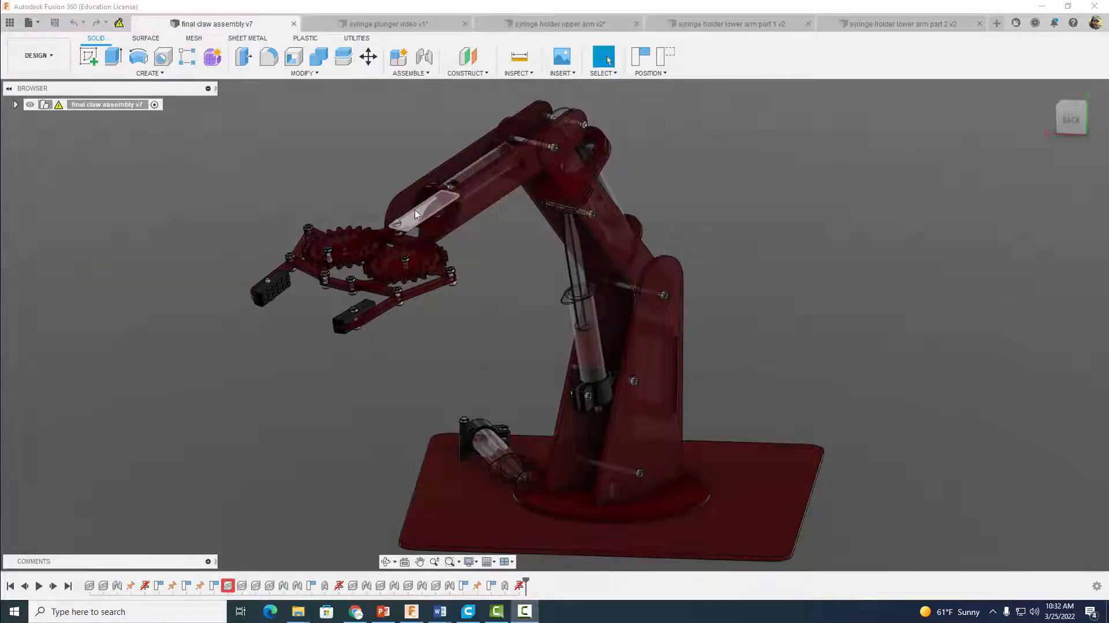
- View the finished syringe plunger model from another angle for reference and create a new empty design
left_click(384, 24)
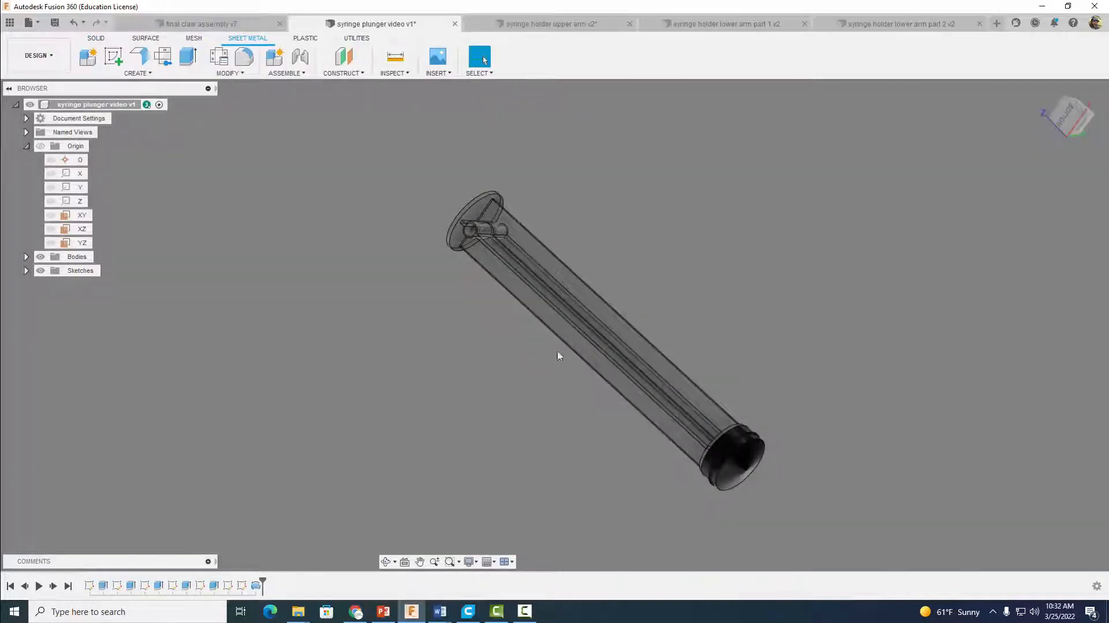
middle_click_drag(815, 378, 839, 324, "shift")
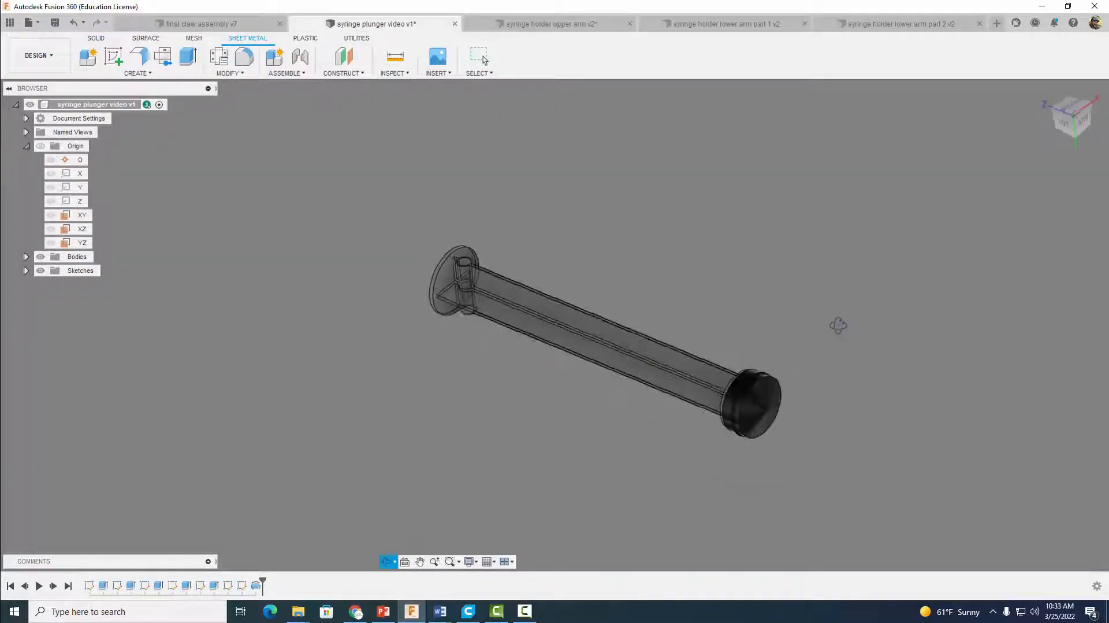
left_click(34, 21)
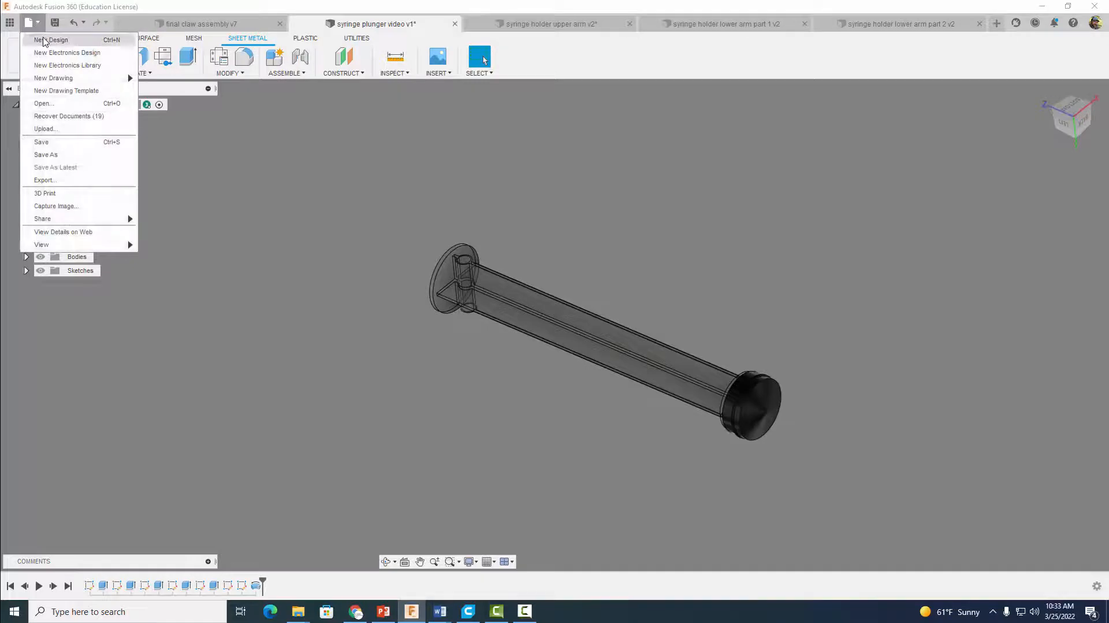
left_click(42, 39)
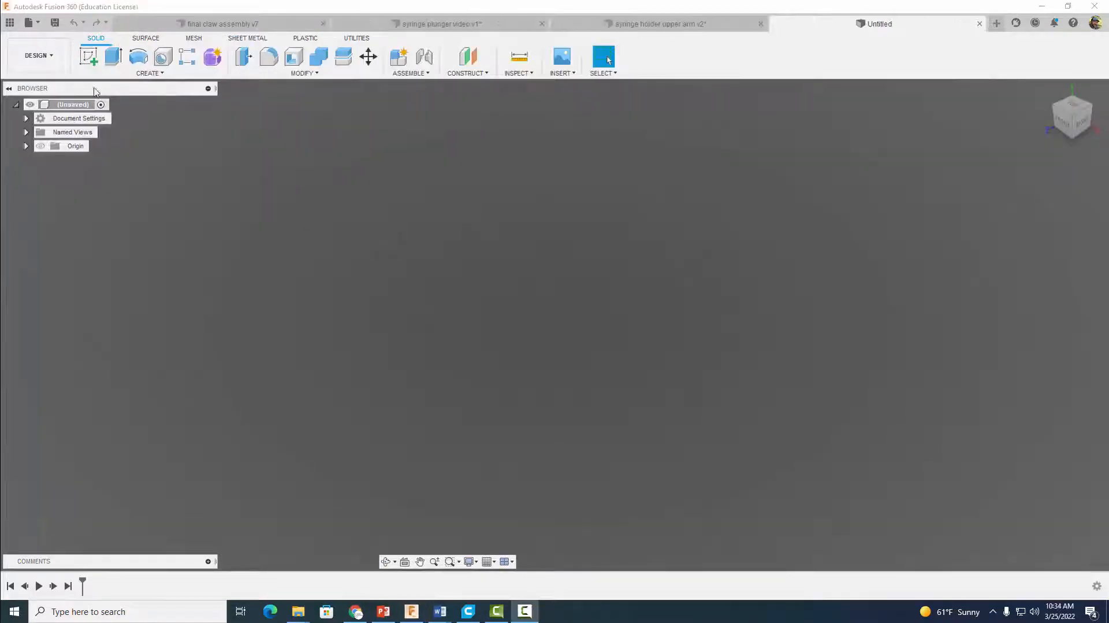
- Sketch a 0.6 in diameter circle centred on the origin on the front plane and finish the sketch
left_click(88, 56)
left_click(570, 311)
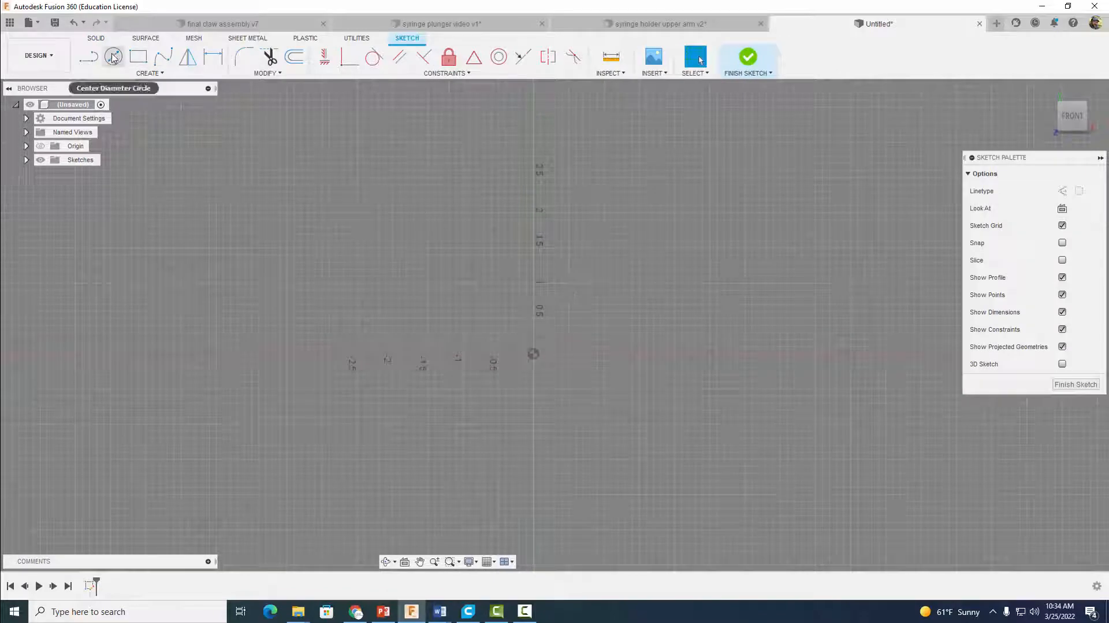
left_click(113, 57)
left_click(533, 354)
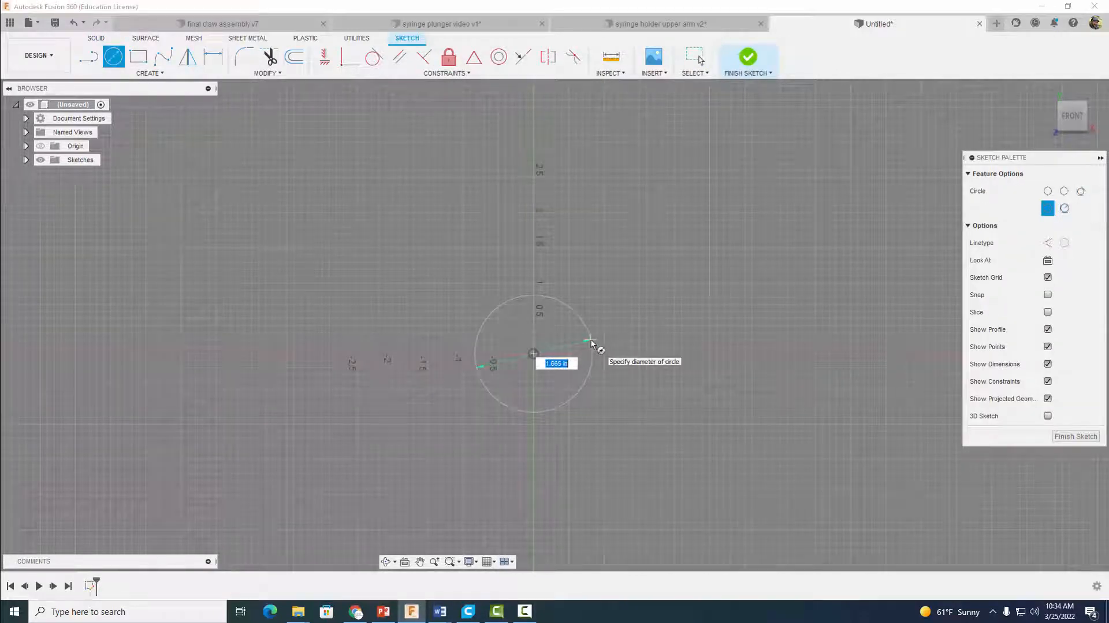
type("6")
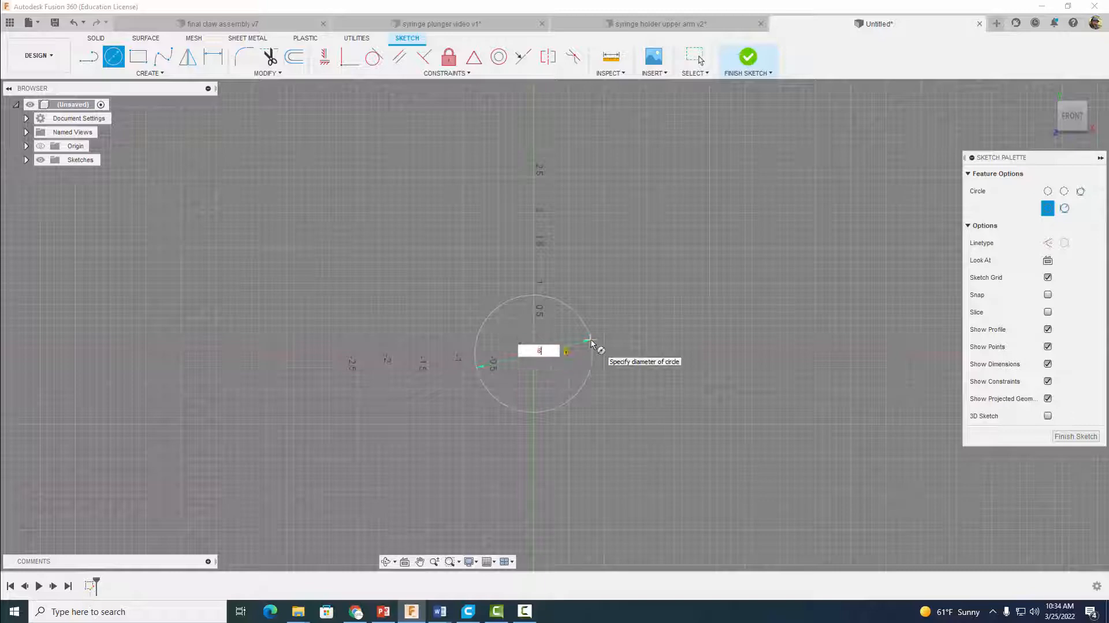
key("Return")
key("Escape")
scroll(591, 340, "up", 6)
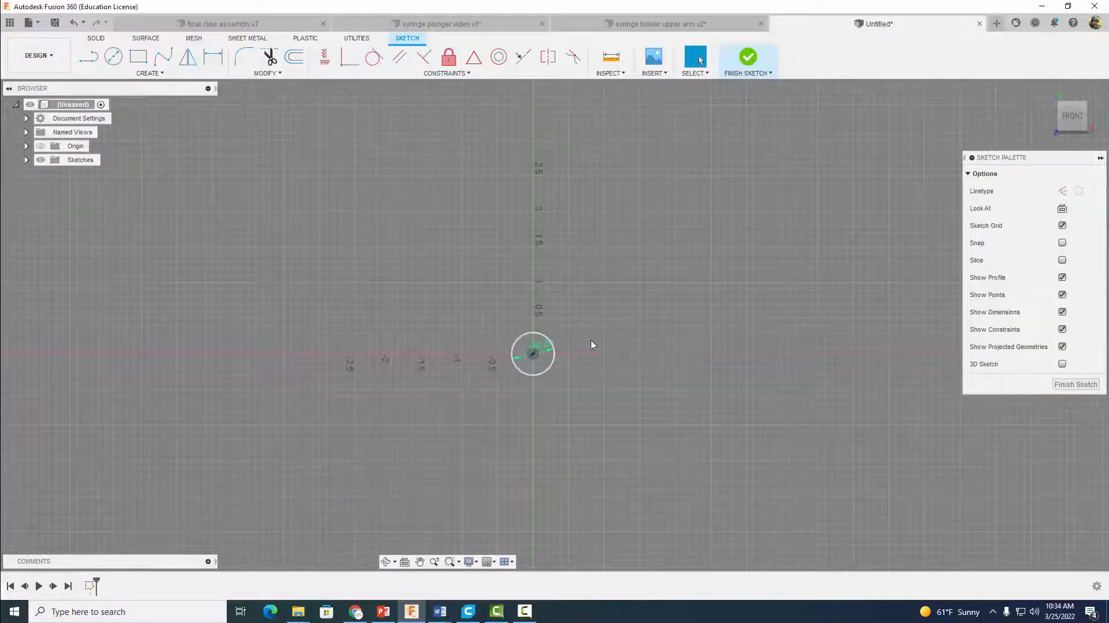
mouse_move(585, 365)
middle_mouse_down()
mouse_move(747, 252)
mouse_move(829, 235)
middle_mouse_up()
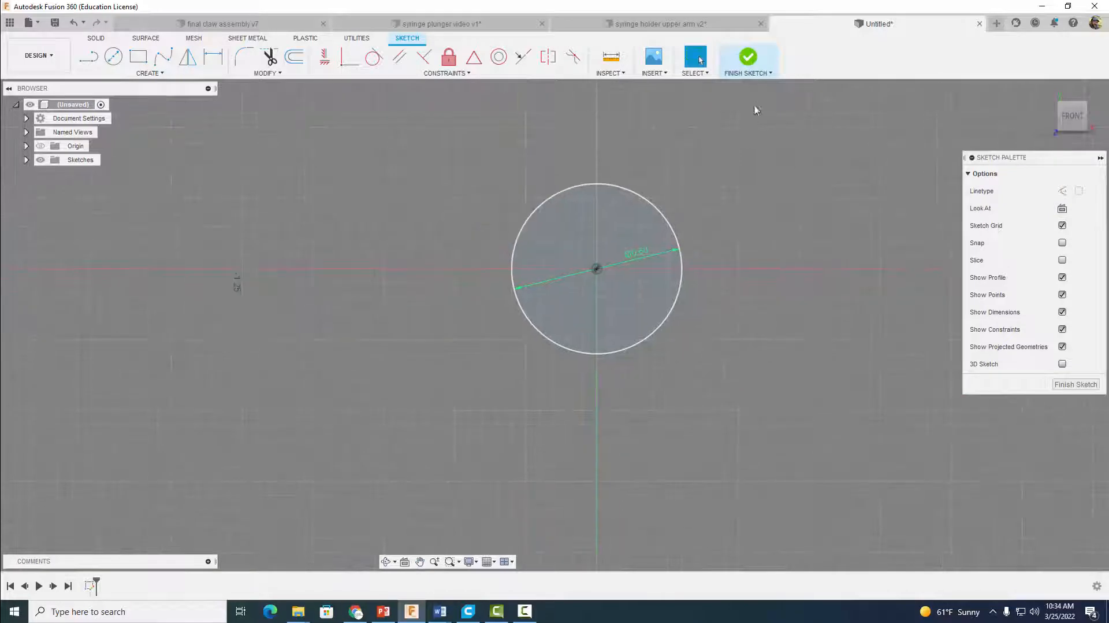
left_click(748, 57)
- Extrude the circle 0.04 in as a new body to form the plunger's end disk
middle_click_drag(774, 213, 831, 218, "shift")
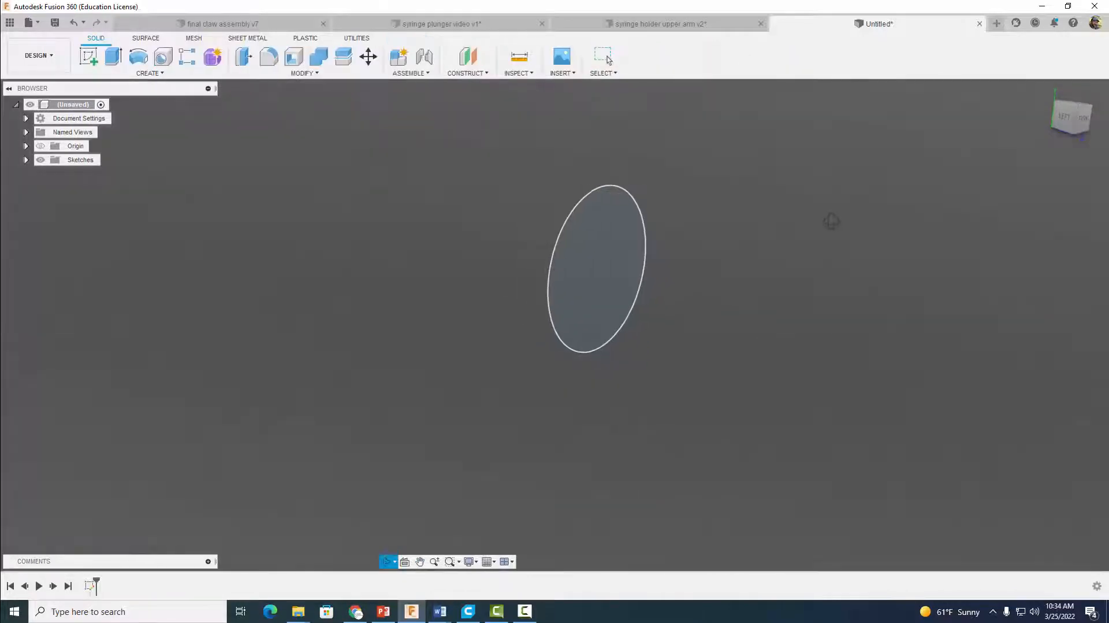
left_click(108, 56)
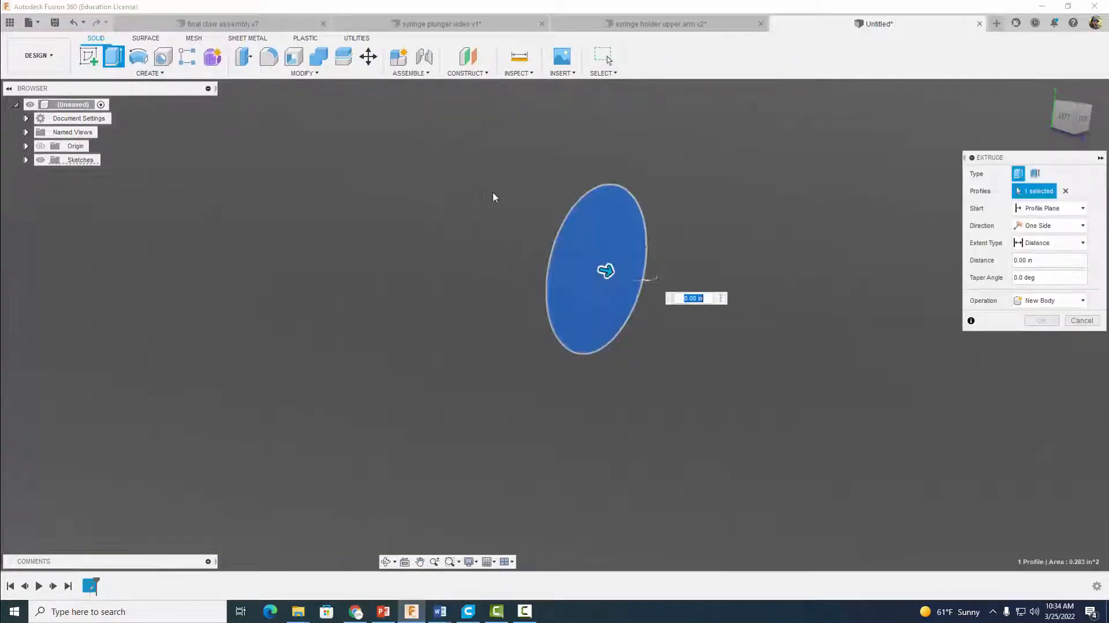
key("Return")
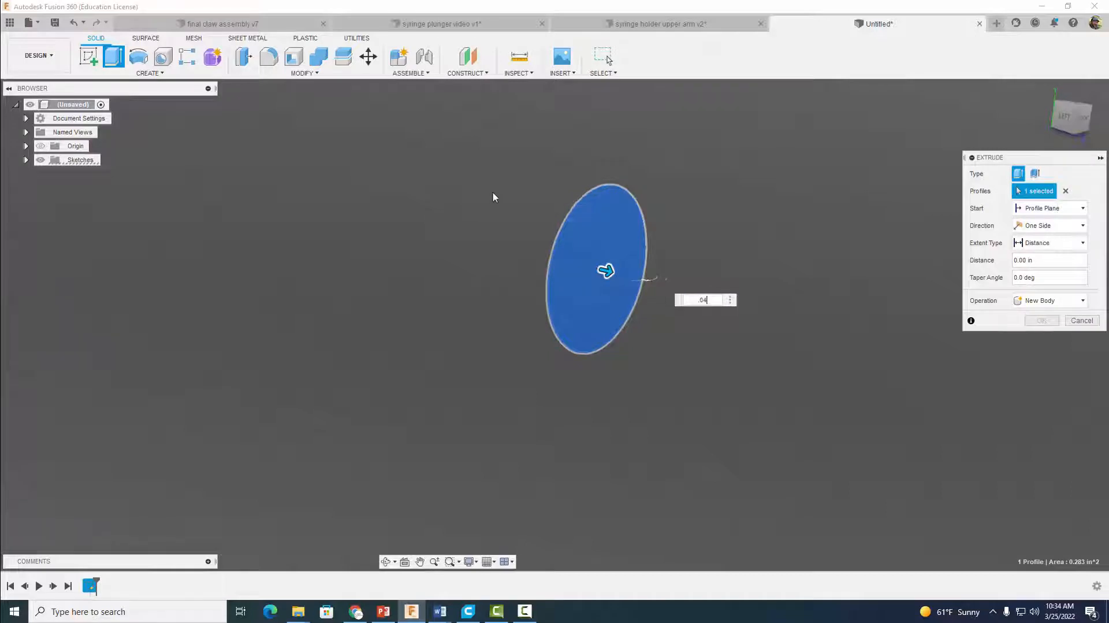
- Sketch two crossing center rectangles on the disk's face, centred on the origin, one about 0.49 in tall and the other about 0.48 in wide
left_click(88, 56)
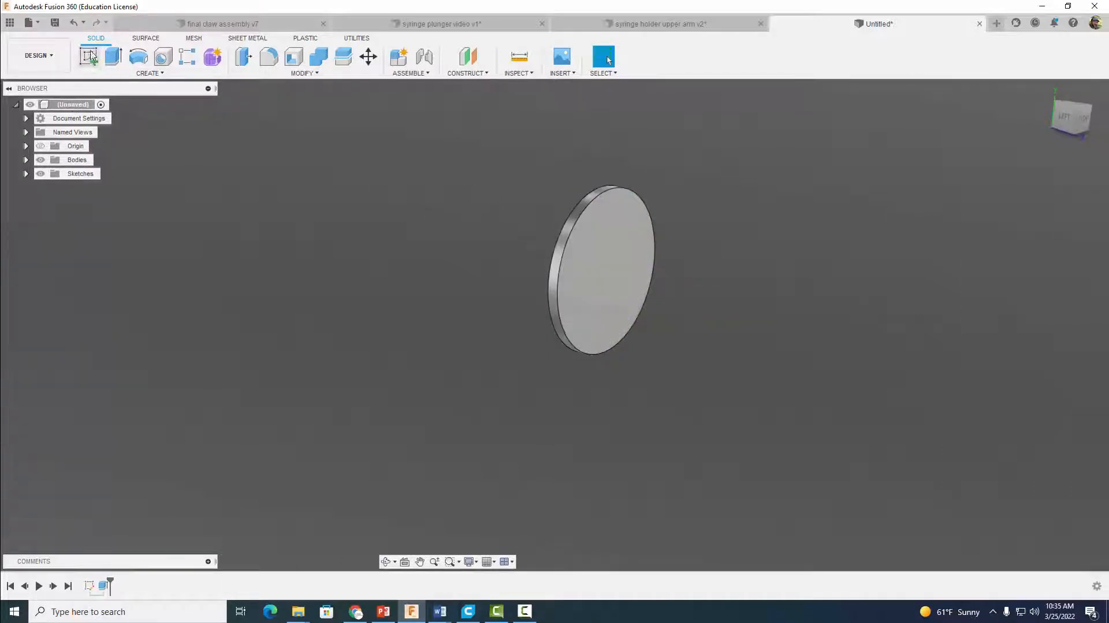
left_click(602, 241)
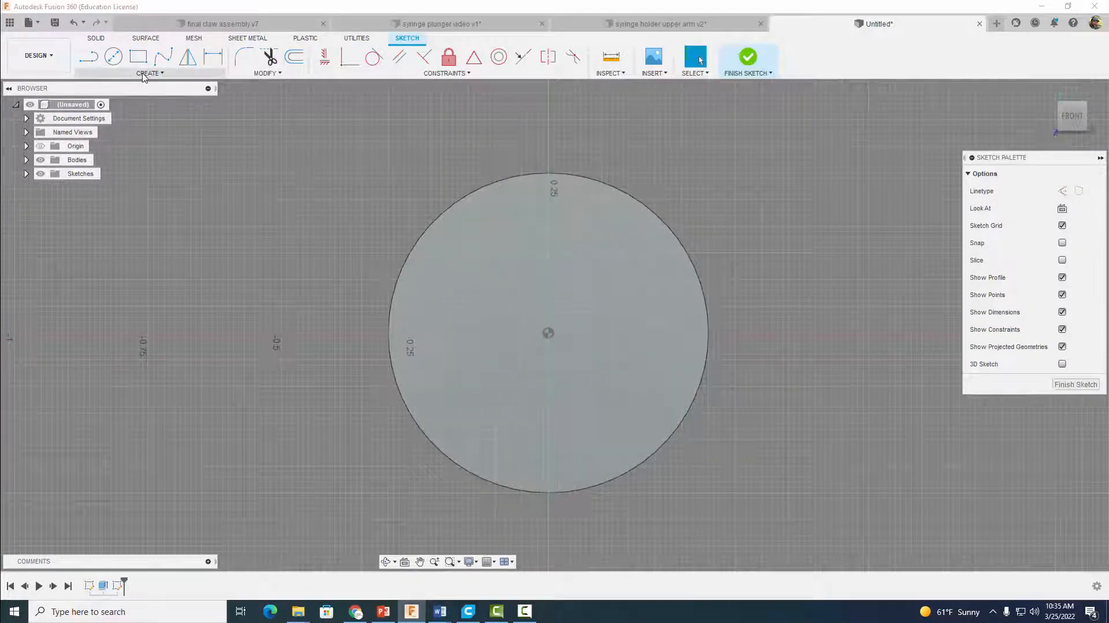
left_click(149, 72)
mouse_move(138, 98)
left_click(194, 113)
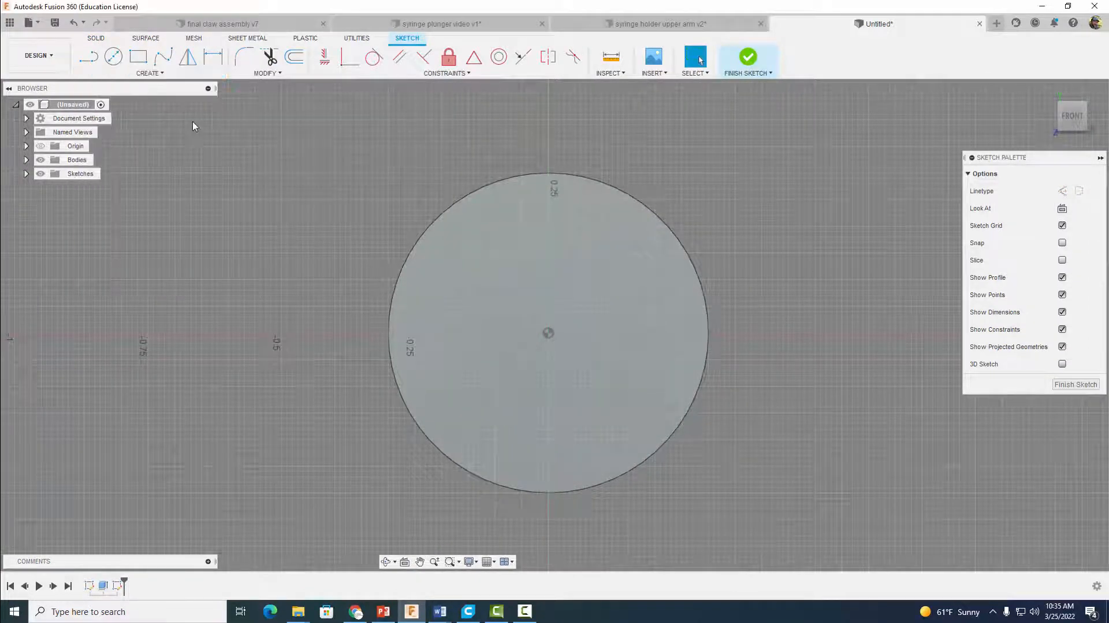
left_click(548, 333)
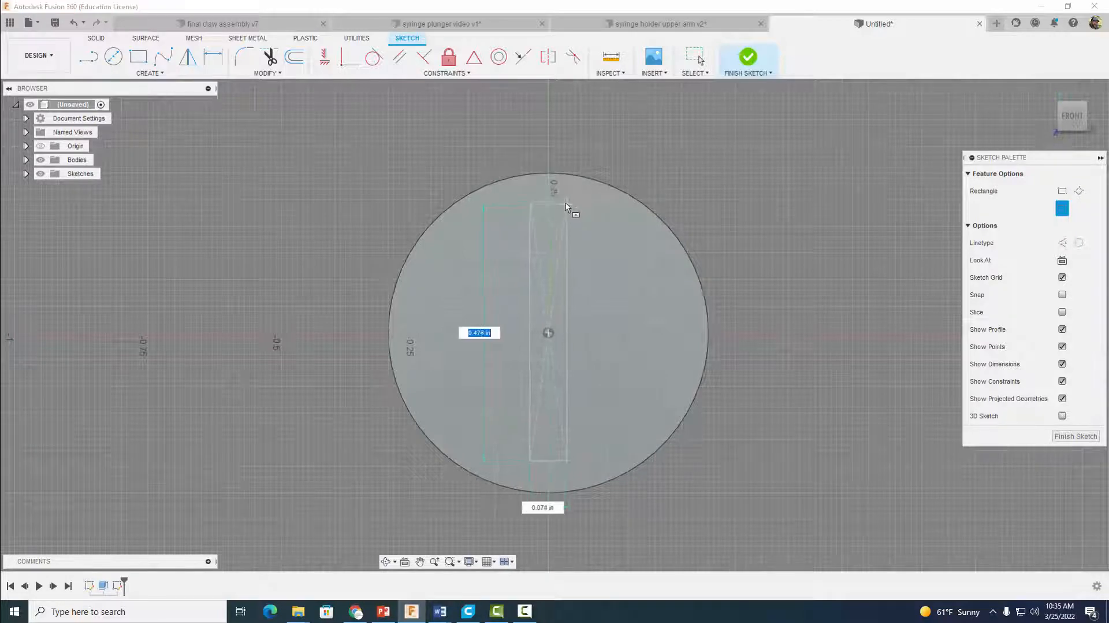
left_click(564, 204)
left_click(548, 333)
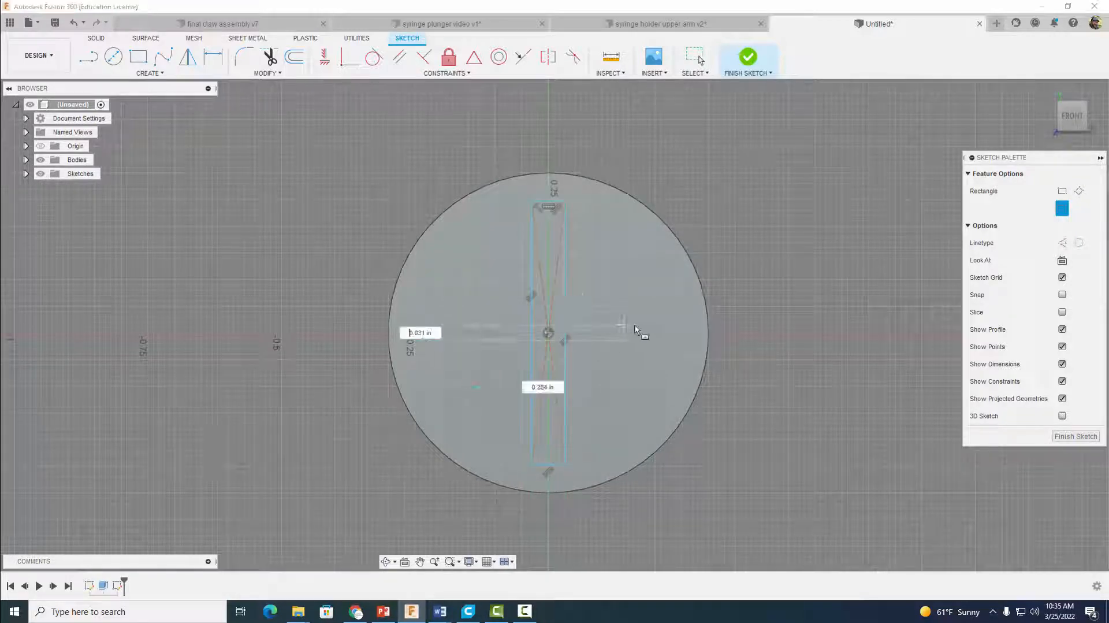
left_click(679, 322)
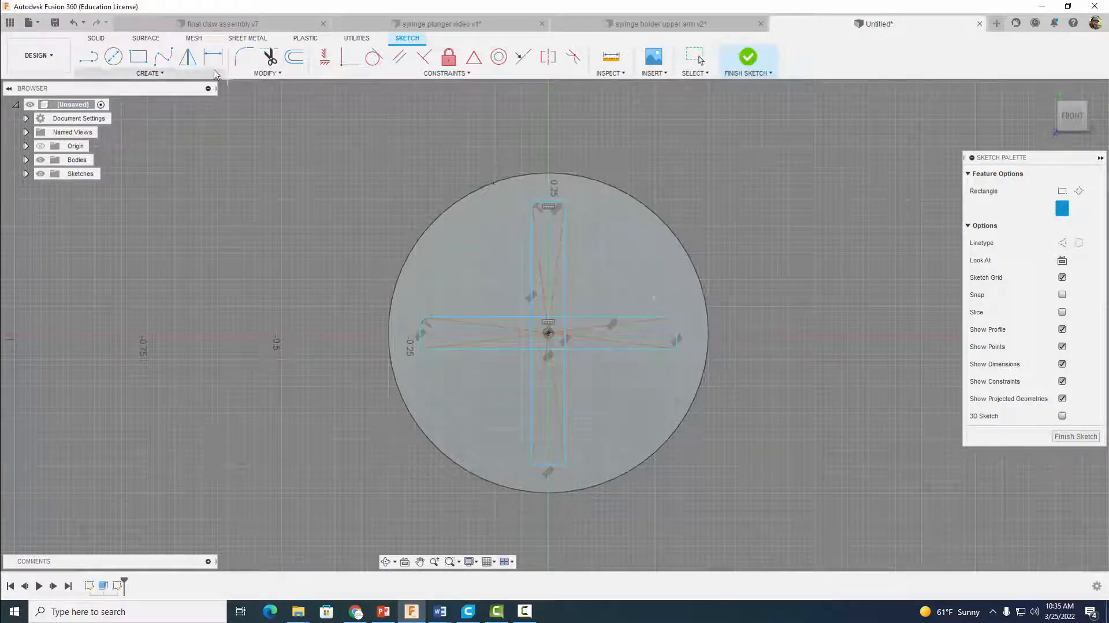
- Dimension the long sides of the vertical and horizontal rectangles to 0.55 in each
key("d")
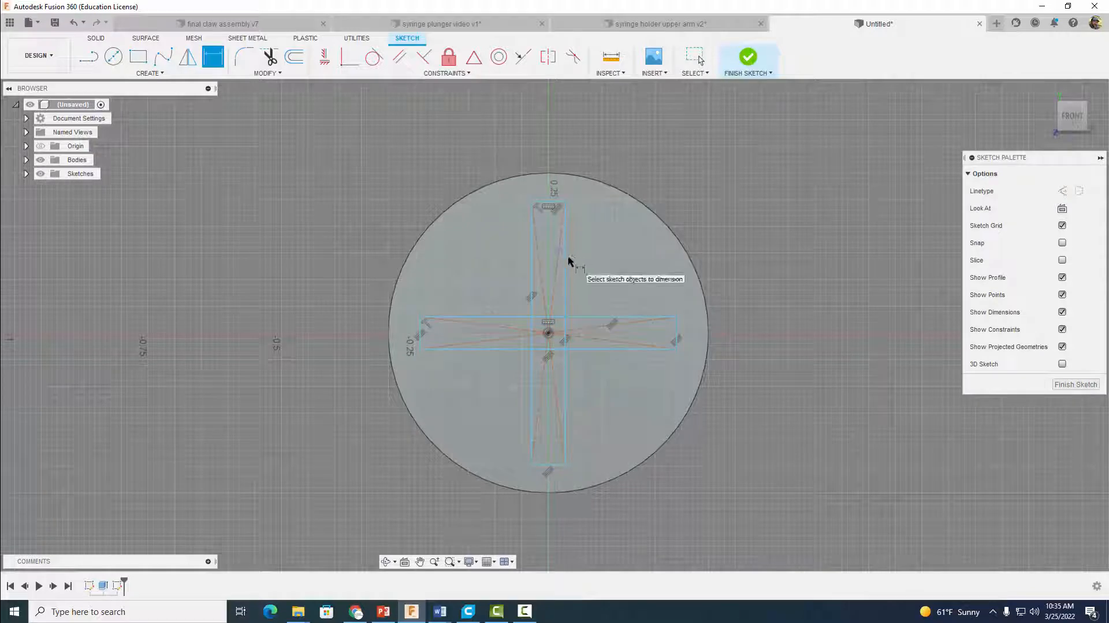
left_click(565, 263)
left_click(594, 257)
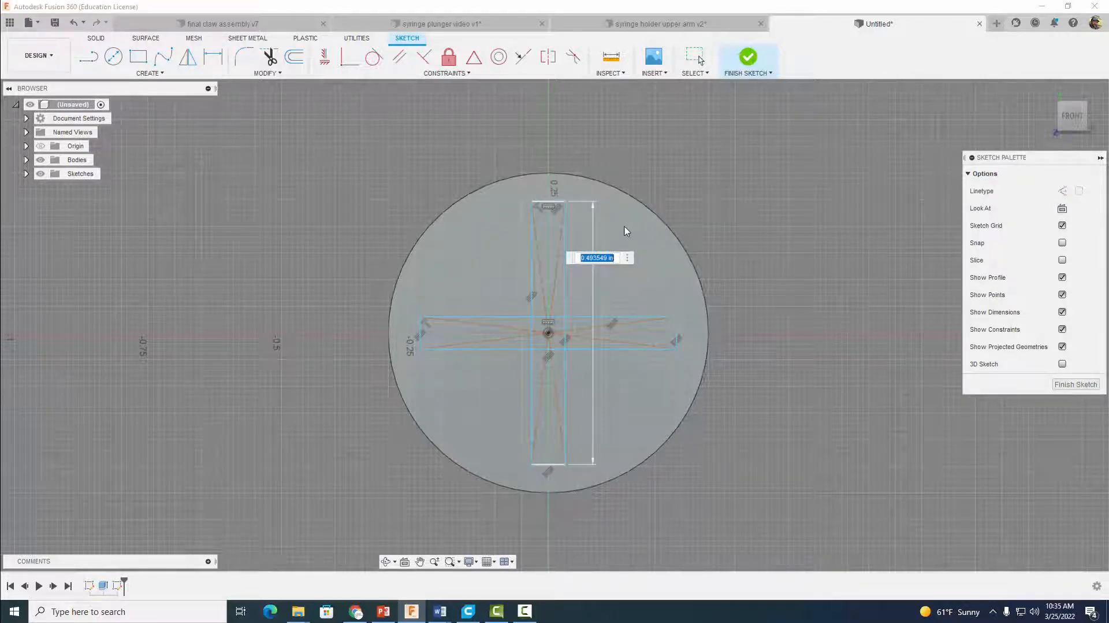
key("BackSpace")
type(".5")
key("Return")
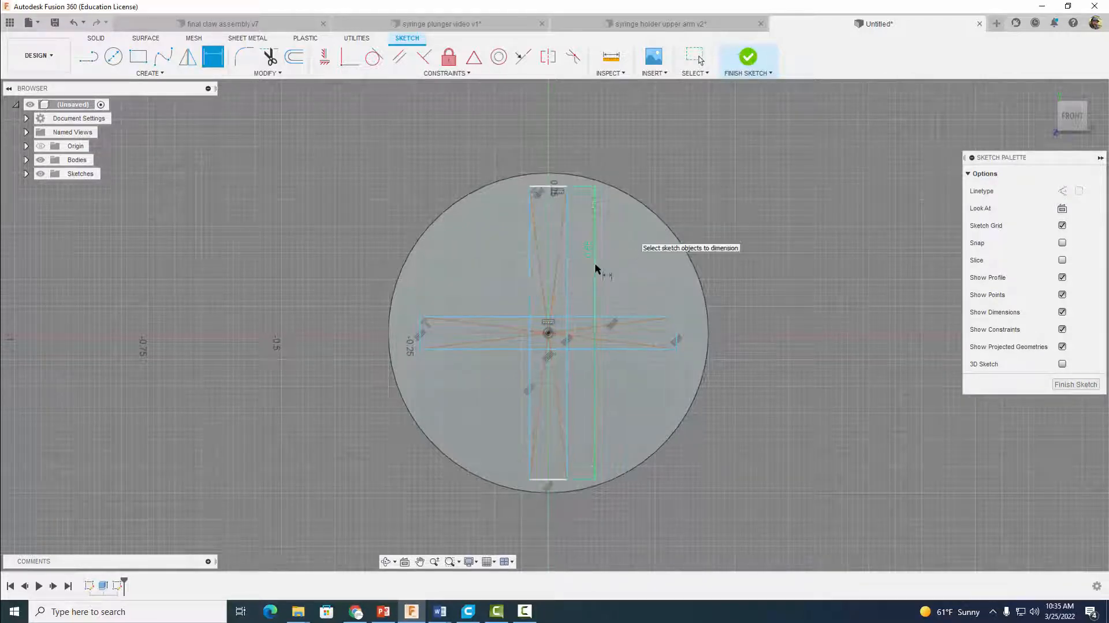
left_click(602, 318)
left_click(616, 278)
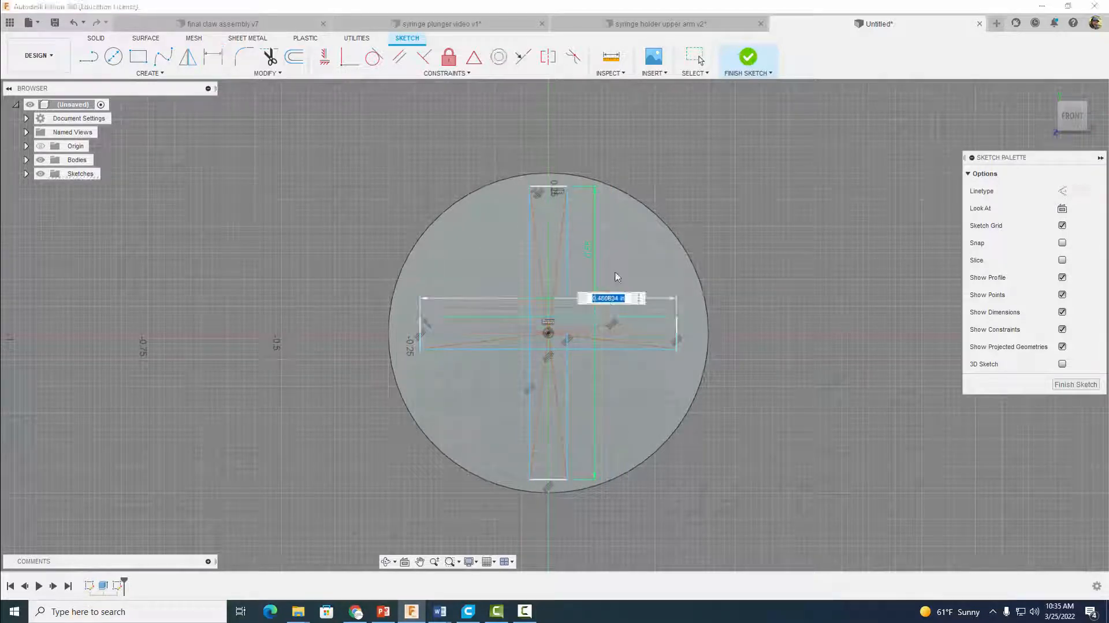
type(".55")
key("Return")
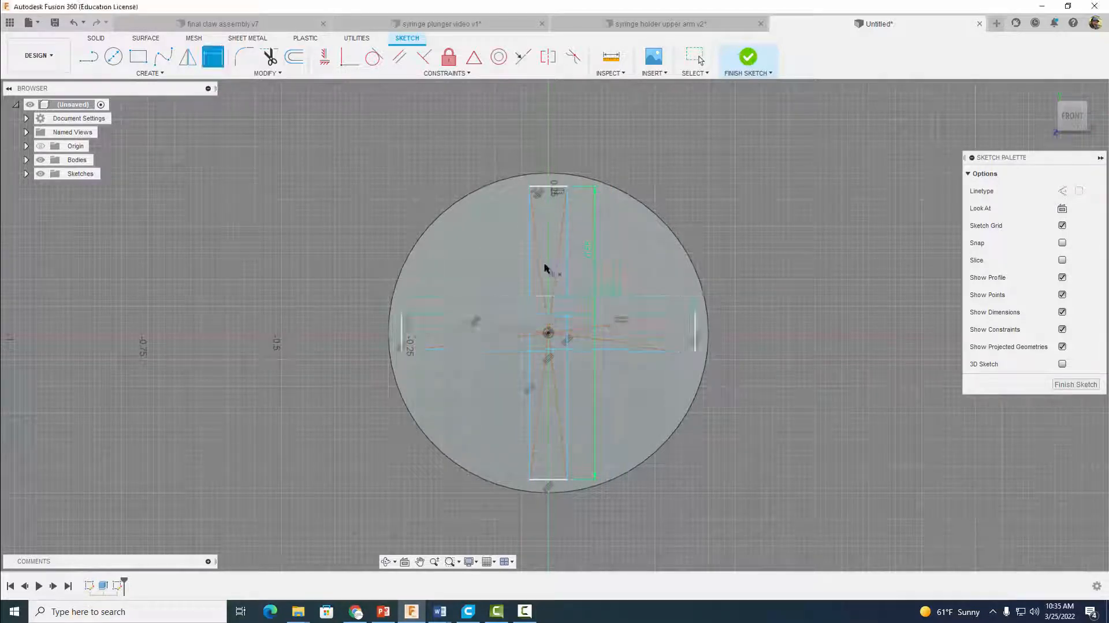
- Dimension the thickness of both crossing rectangles to 0.03 in and finish the sketch
left_click(563, 186)
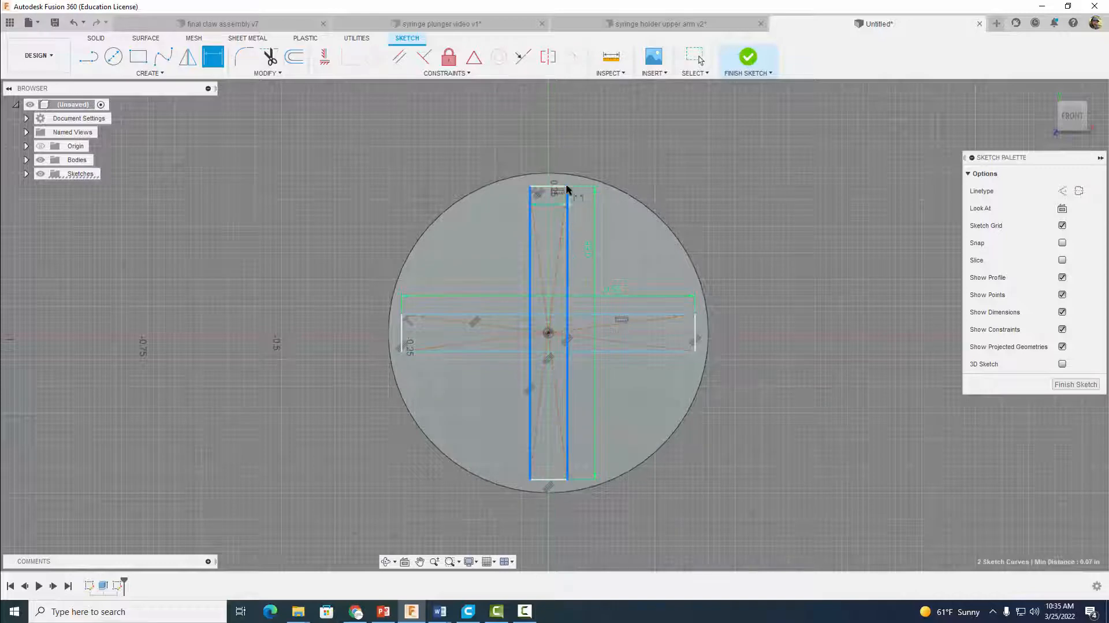
left_click(551, 147)
type("0")
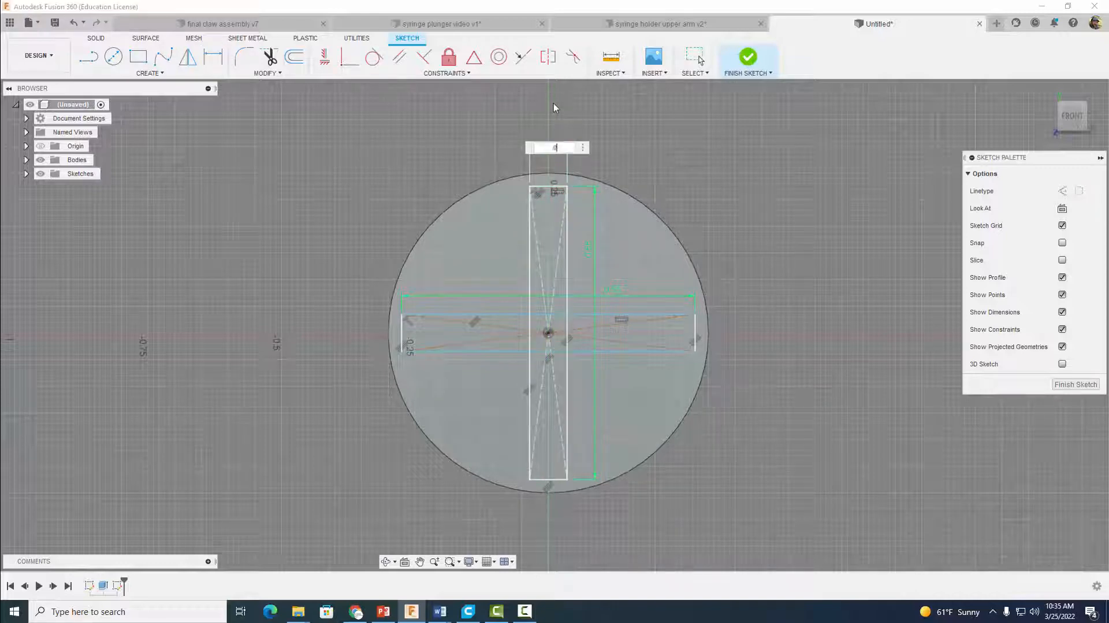
type("5")
key("Return")
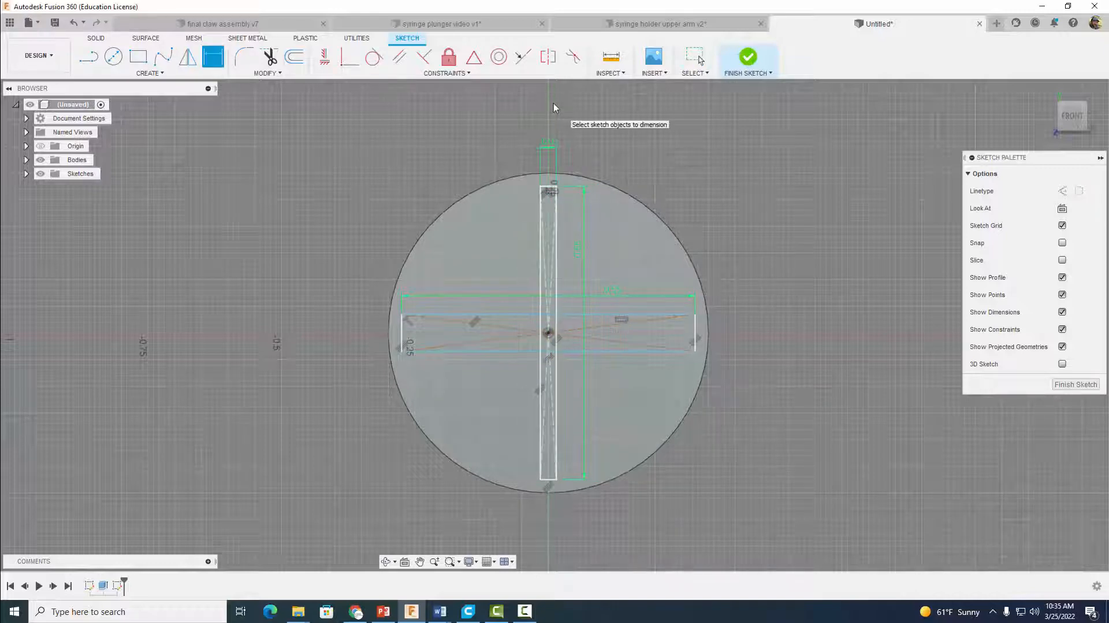
left_click(651, 315)
left_click(646, 349)
left_click(738, 332)
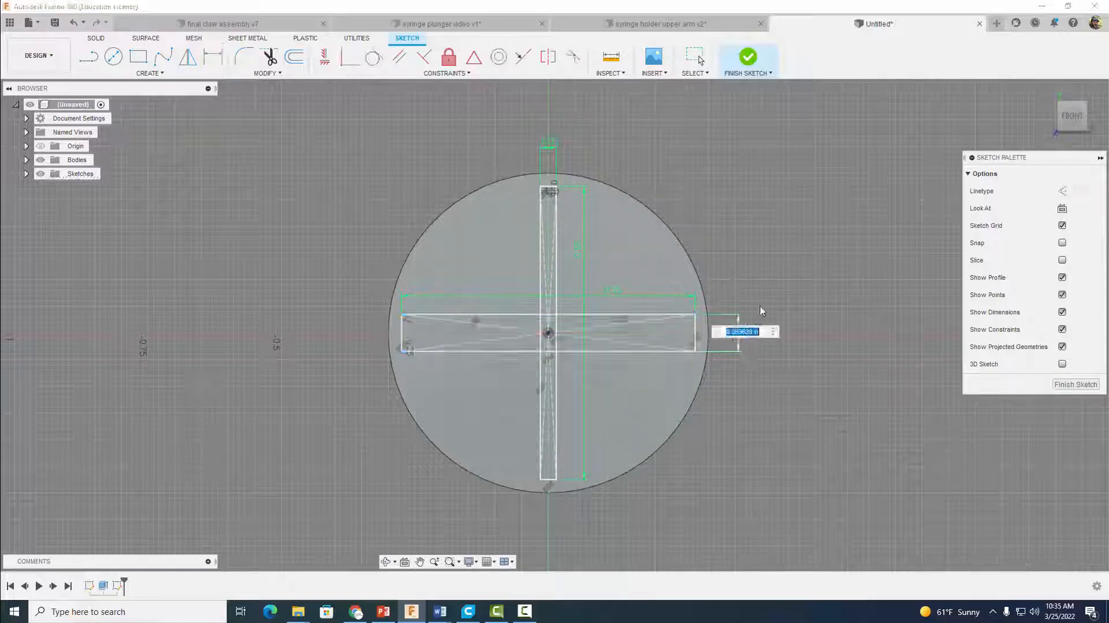
type("03")
key("Return")
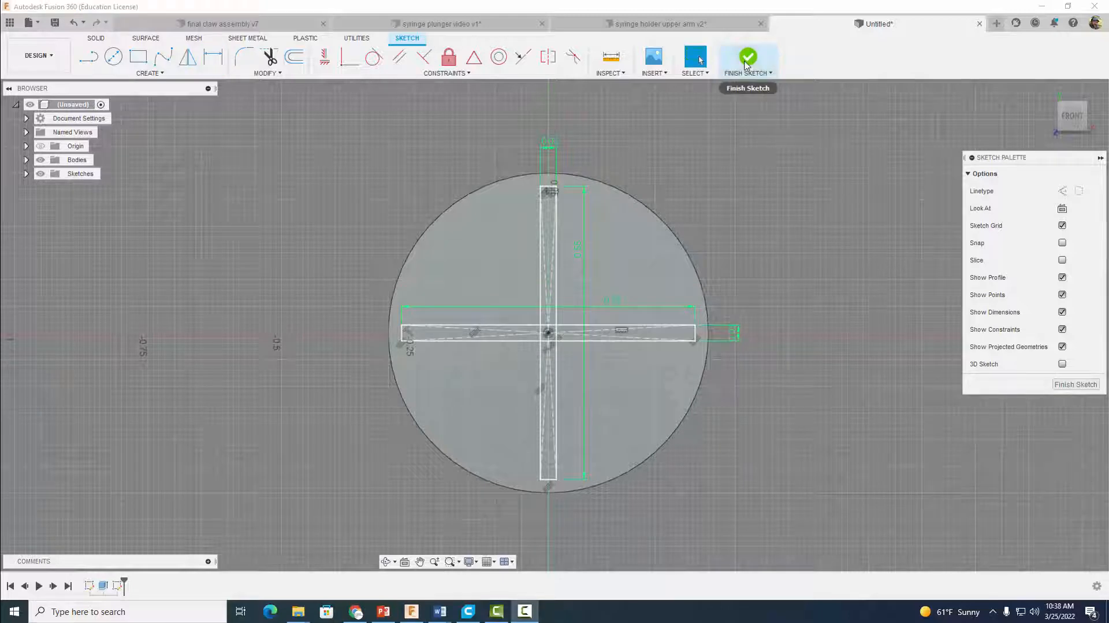
left_click(747, 60)
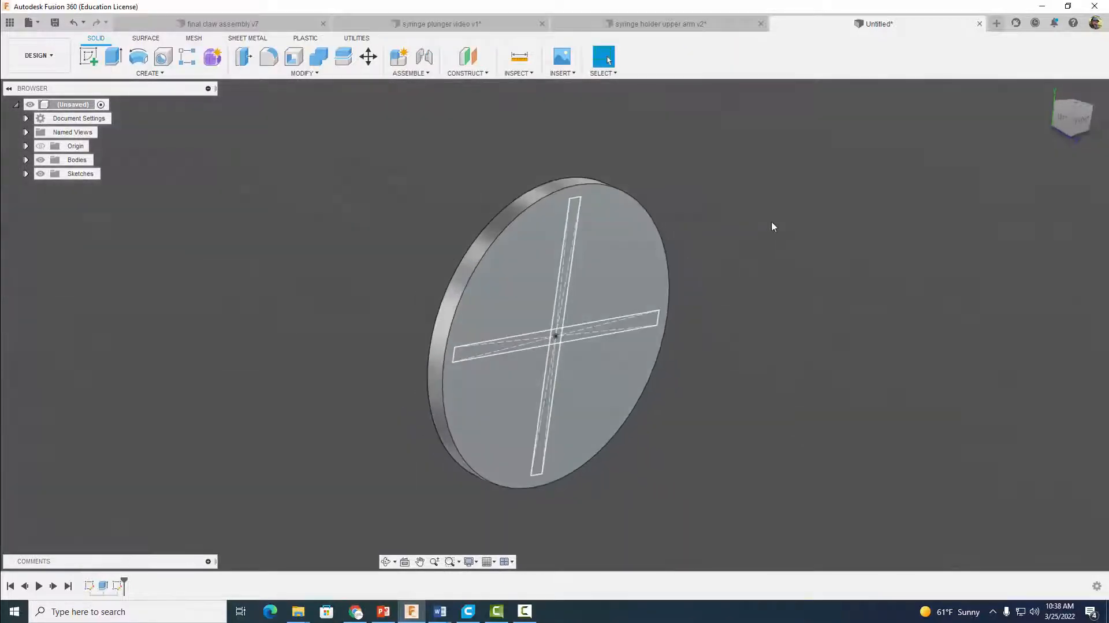
- Extrude all five profiles of the cross 3.36 in from the disk's face, joined to the disk
key("e")
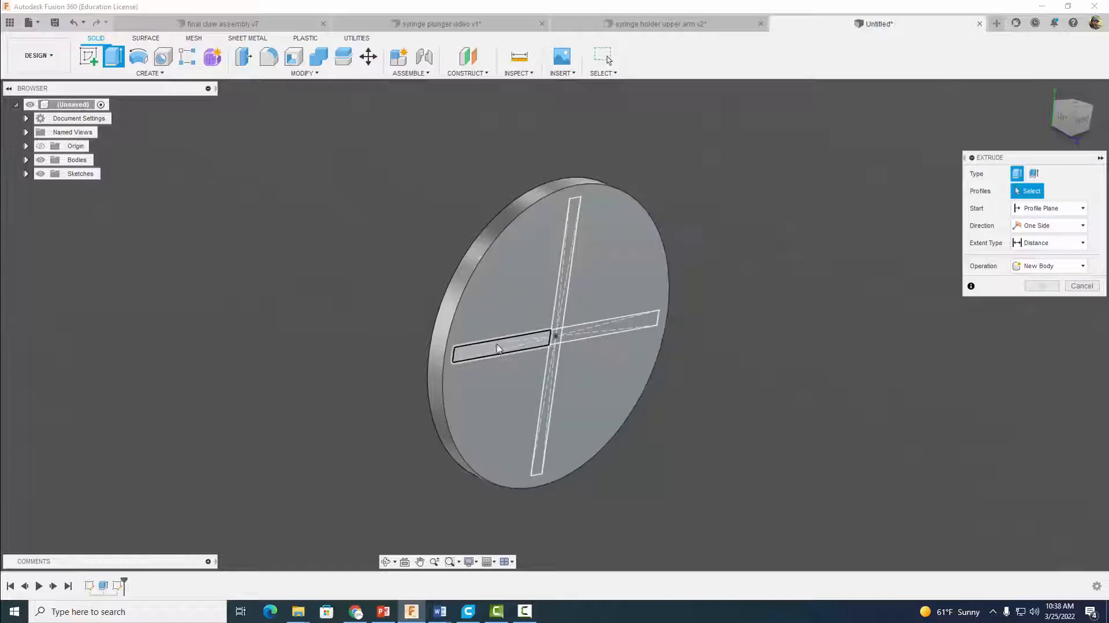
left_click(510, 348)
left_click(555, 334)
left_click(567, 260)
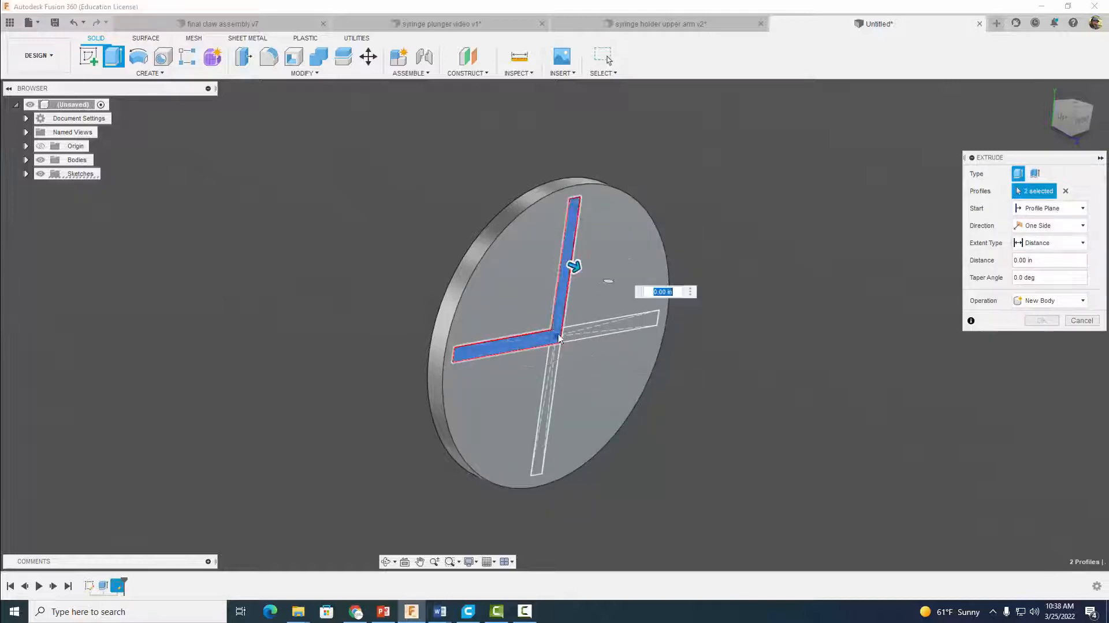
left_click(546, 410)
left_click(612, 325)
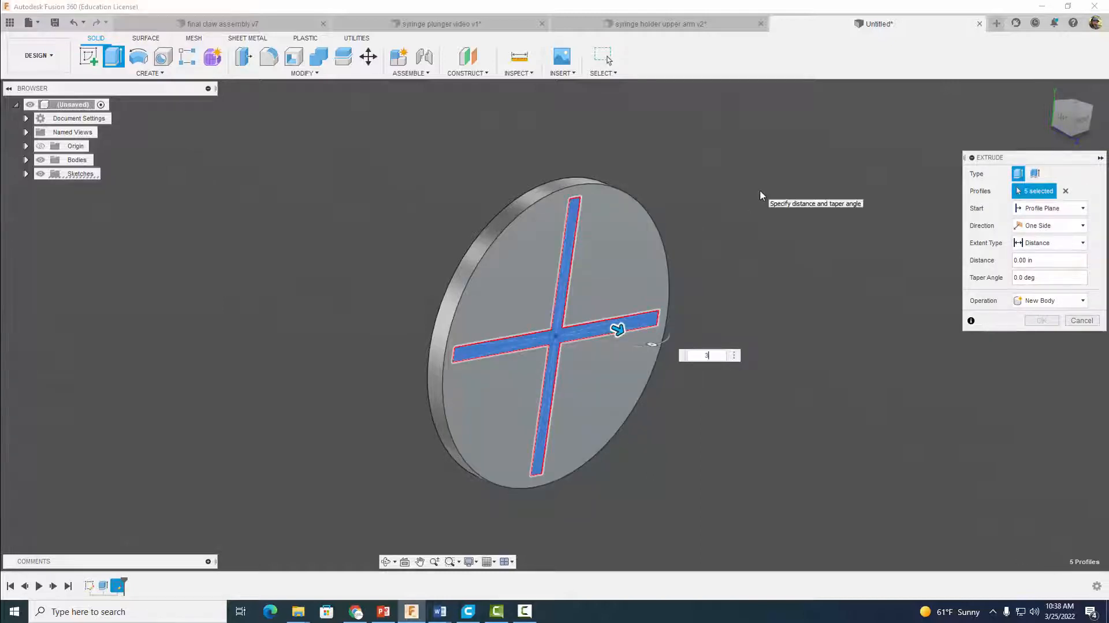
type("3.36")
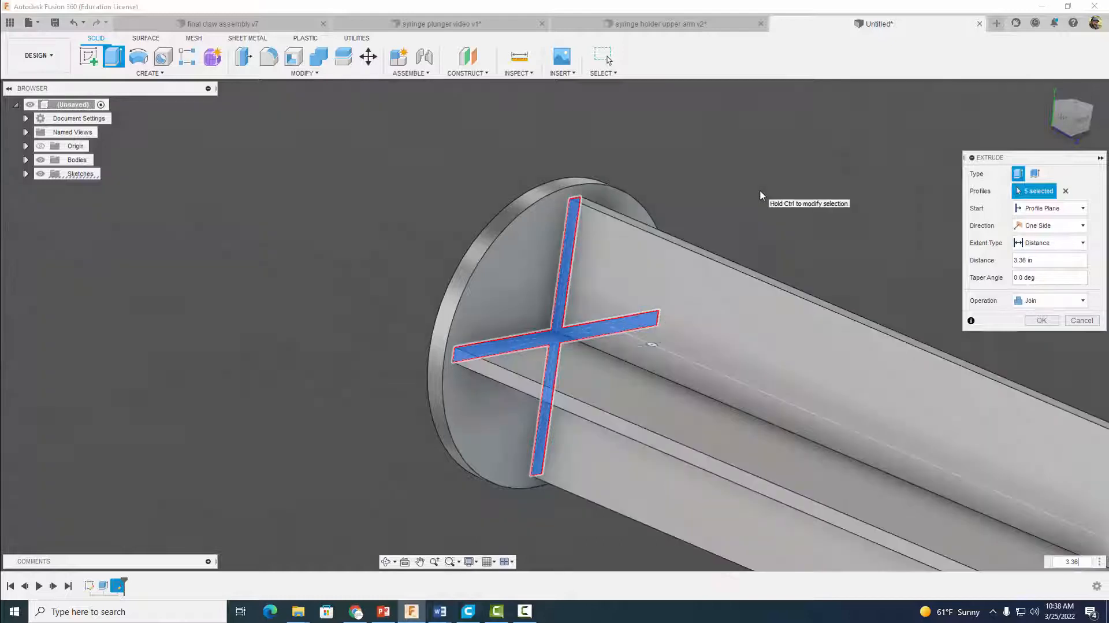
key("Return")
scroll(760, 189, "down", 2)
scroll(760, 189, "down", 2)
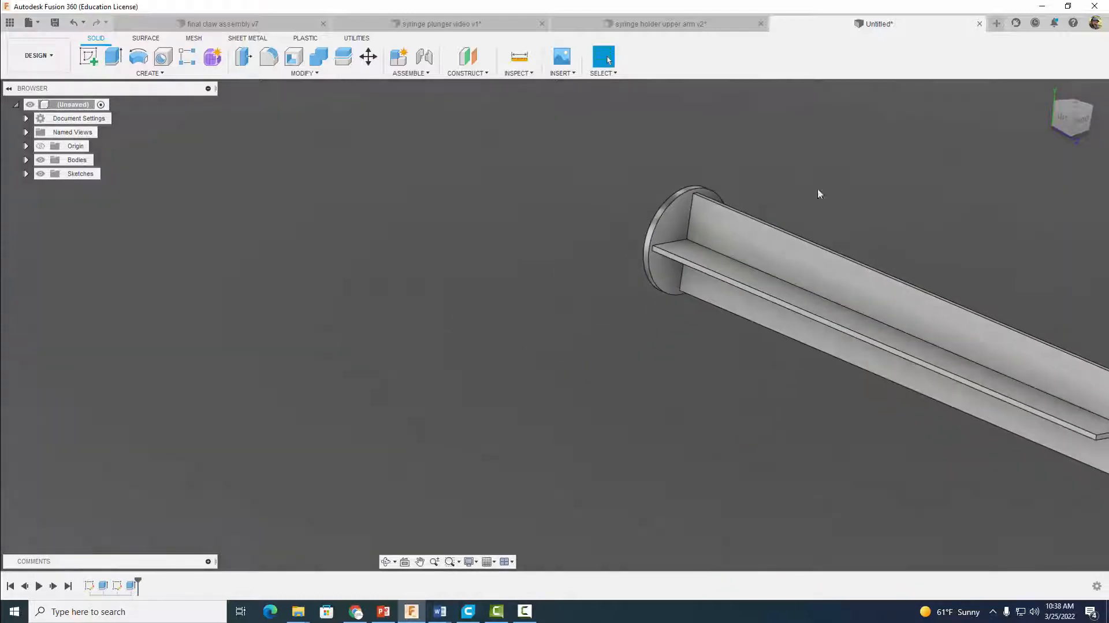
middle_click_drag(895, 209, 565, 183)
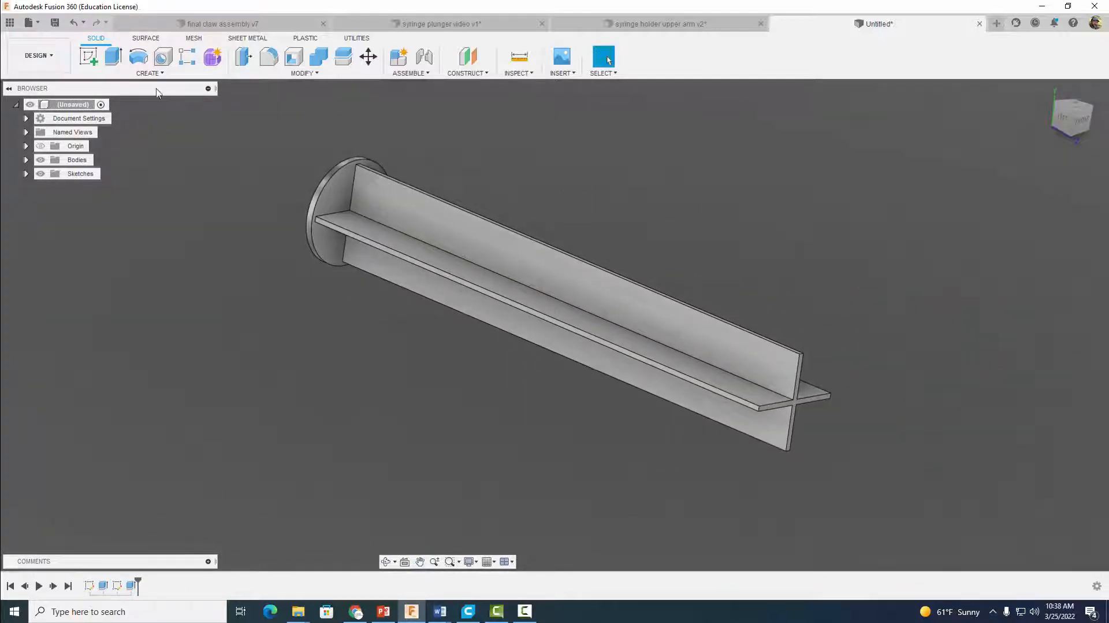
- Sketch a 0.57 in diameter circle centred on the origin on the shaft's free cross-shaped end face, and finish the sketch
left_click(88, 56)
scroll(796, 410, "up", 3)
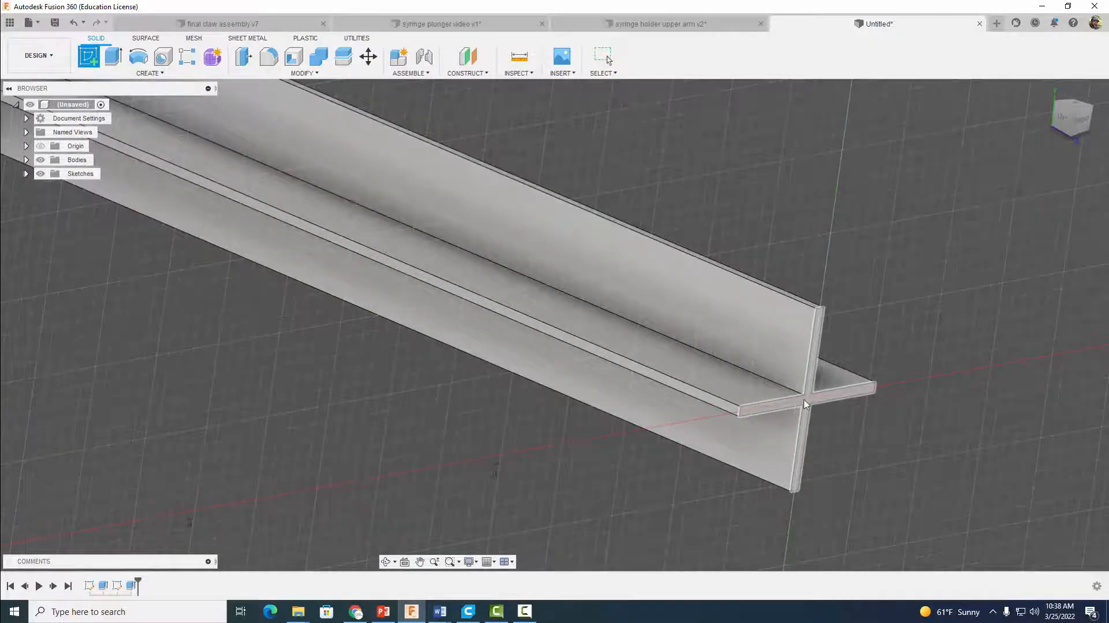
left_click(800, 397)
left_click(114, 56)
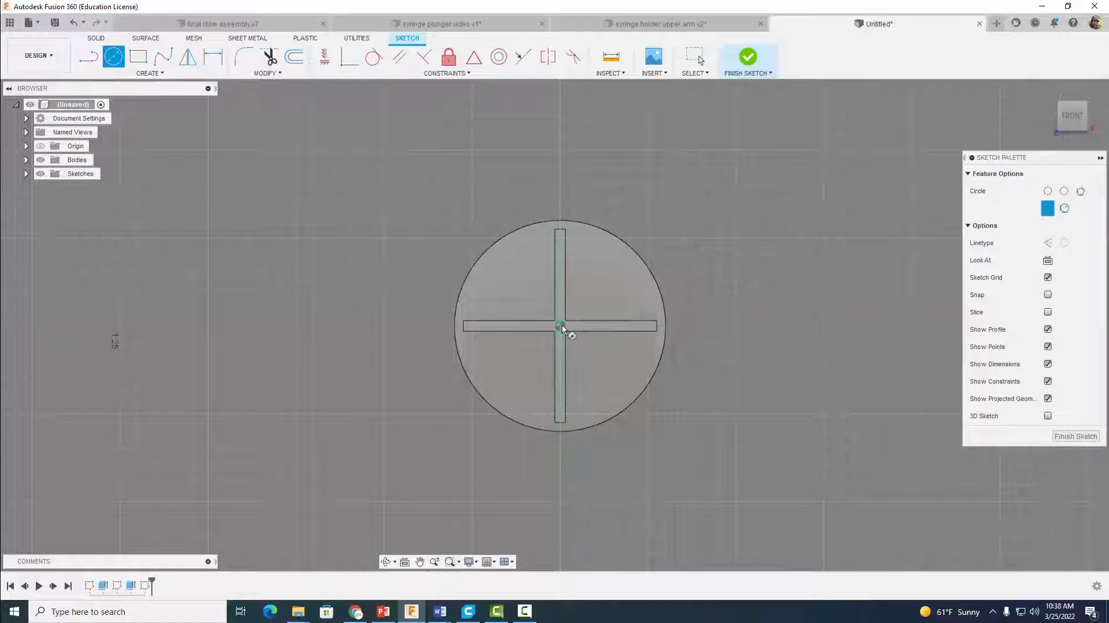
left_click(560, 327)
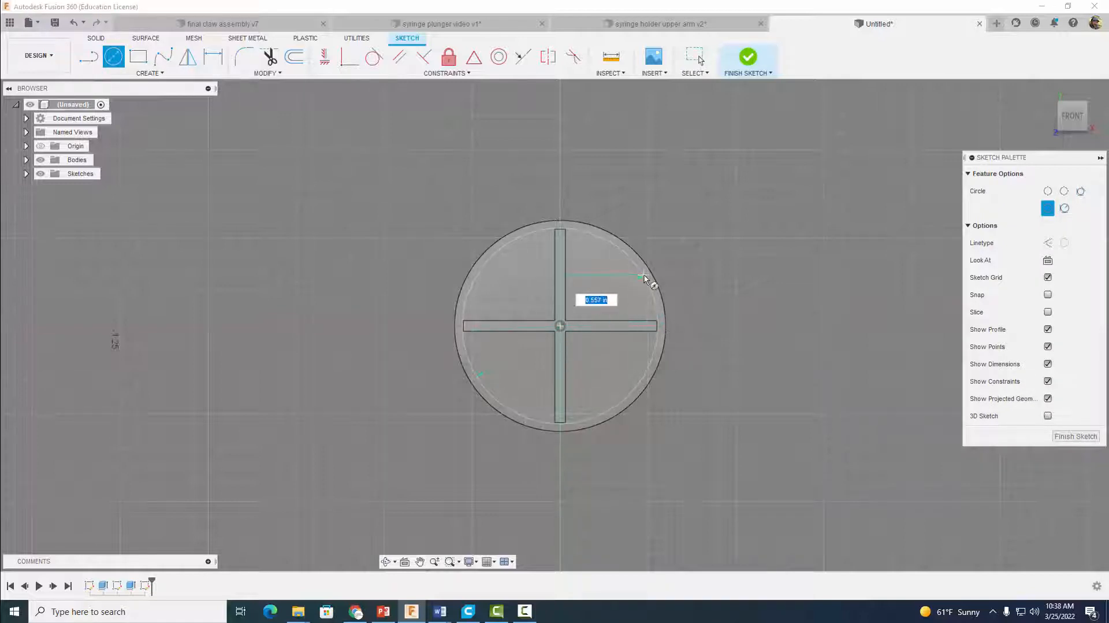
scroll(644, 279, "up", 2)
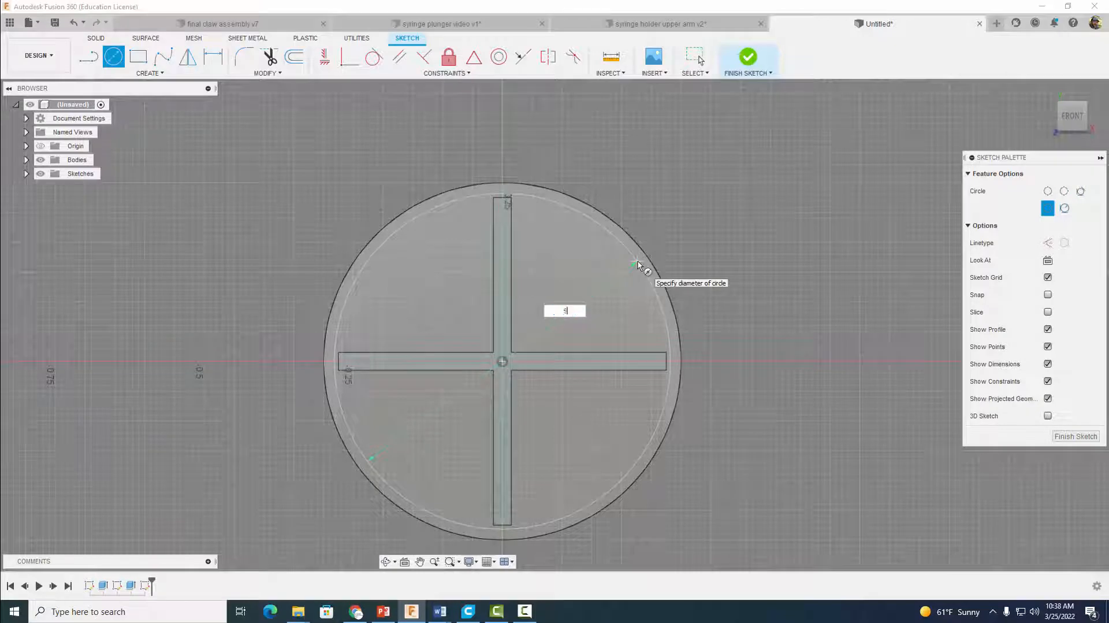
type(".57")
key("Return")
key("Escape")
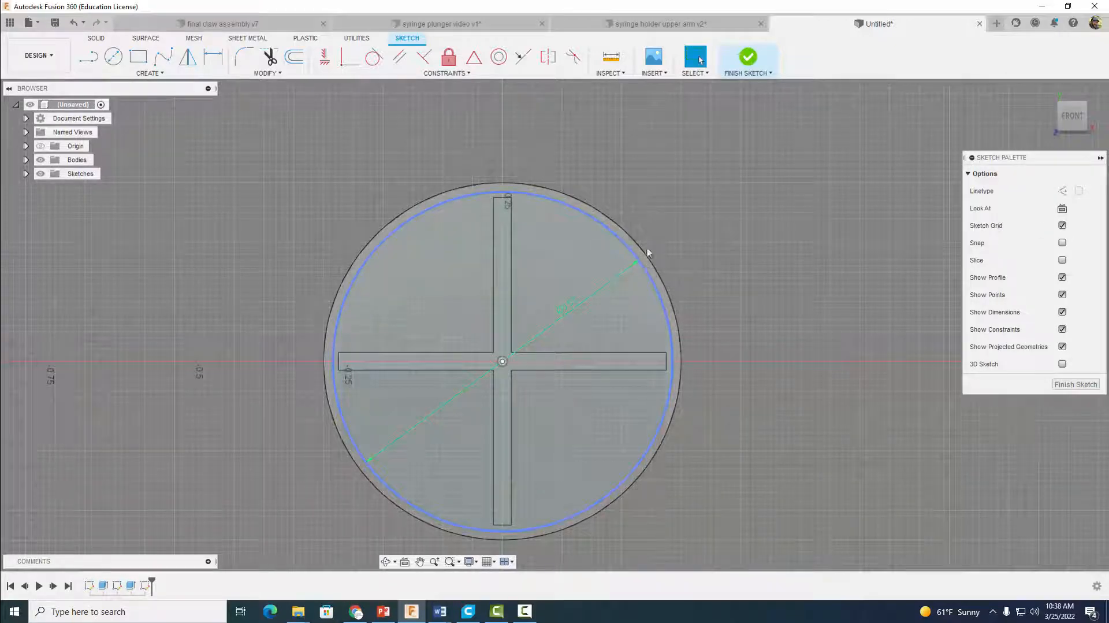
left_click(745, 62)
- Extrude the whole circle, including its cross-shaped area, into a thin disk capping the shaft's free end
middle_click_drag(767, 207, 893, 227, "shift")
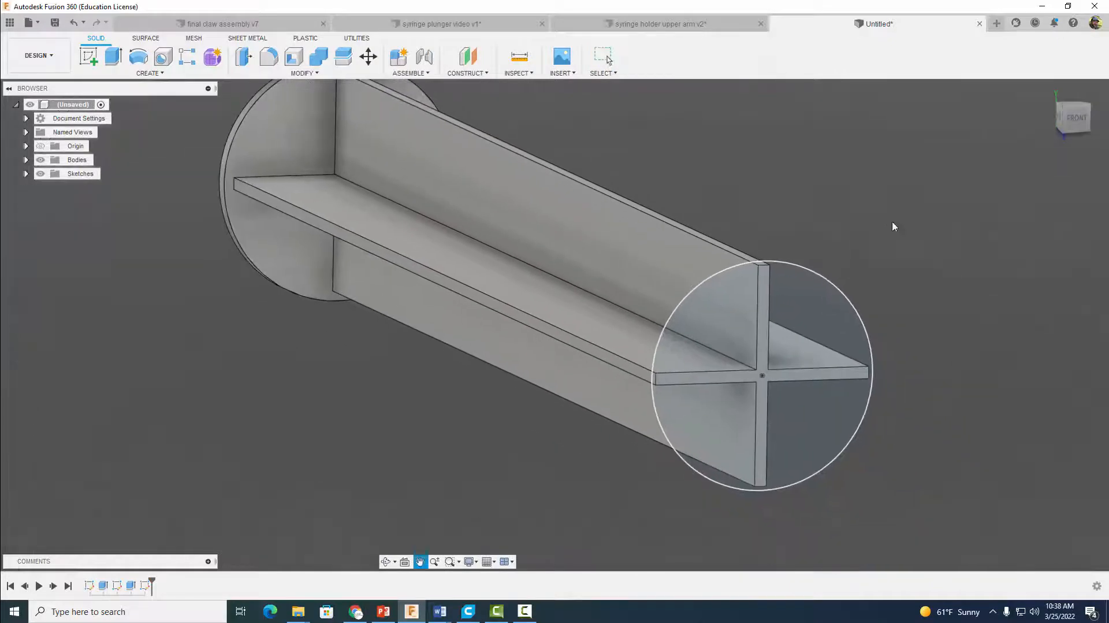
left_click(113, 56)
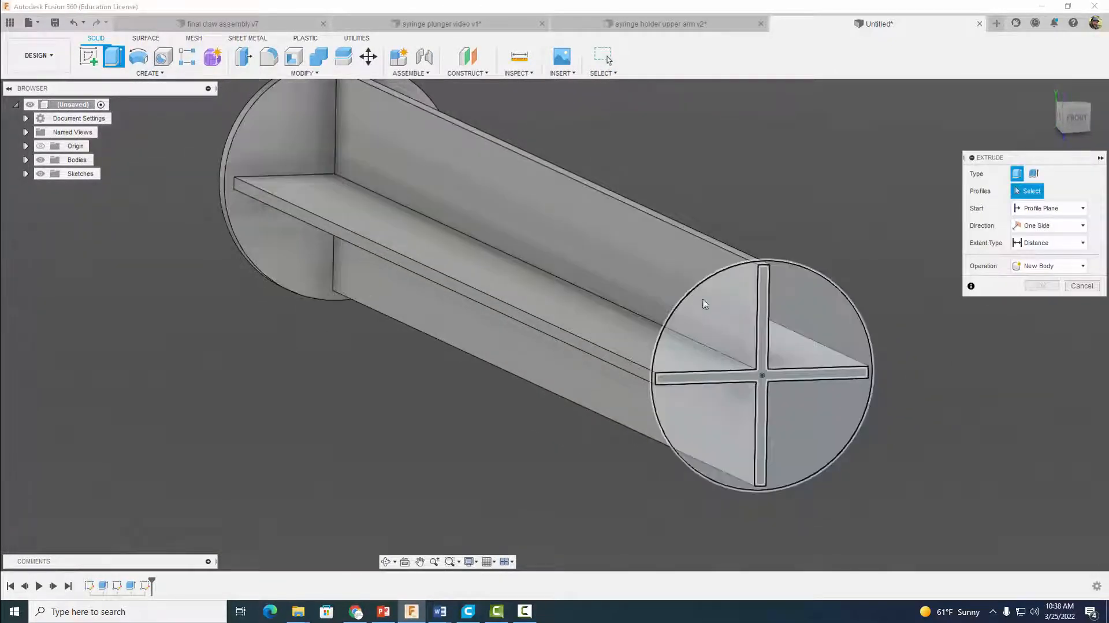
left_click(774, 305)
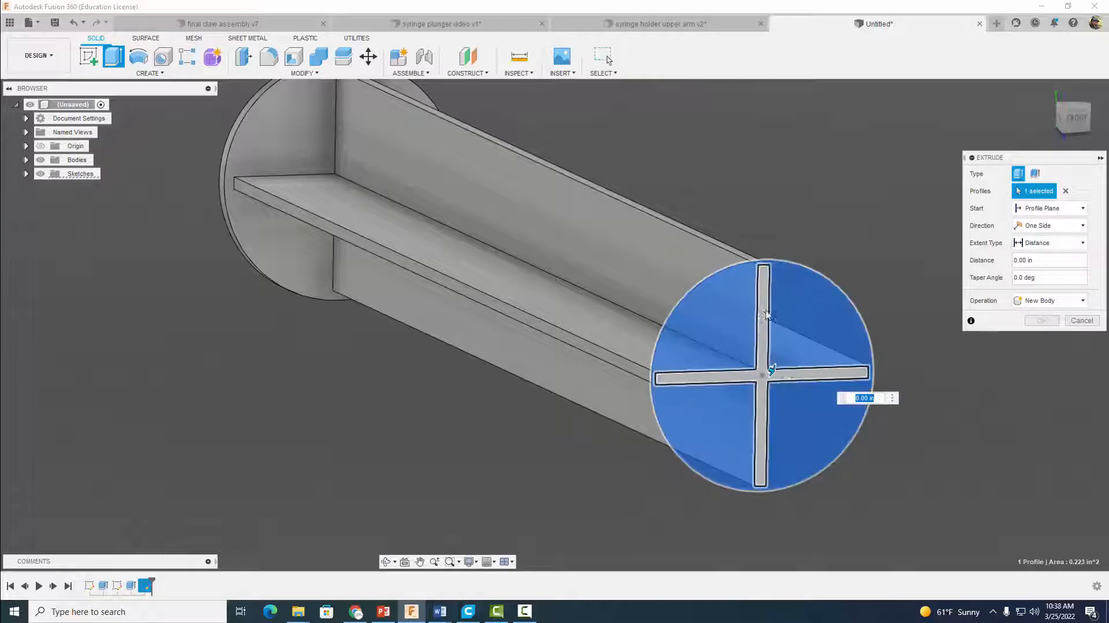
left_click(765, 306)
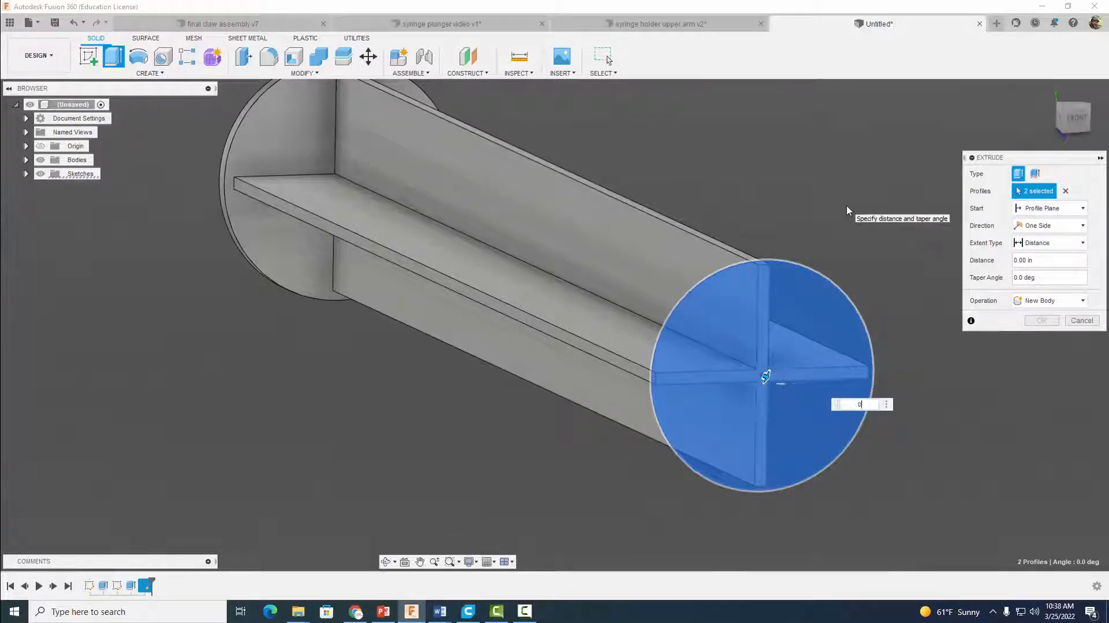
key("Escape")
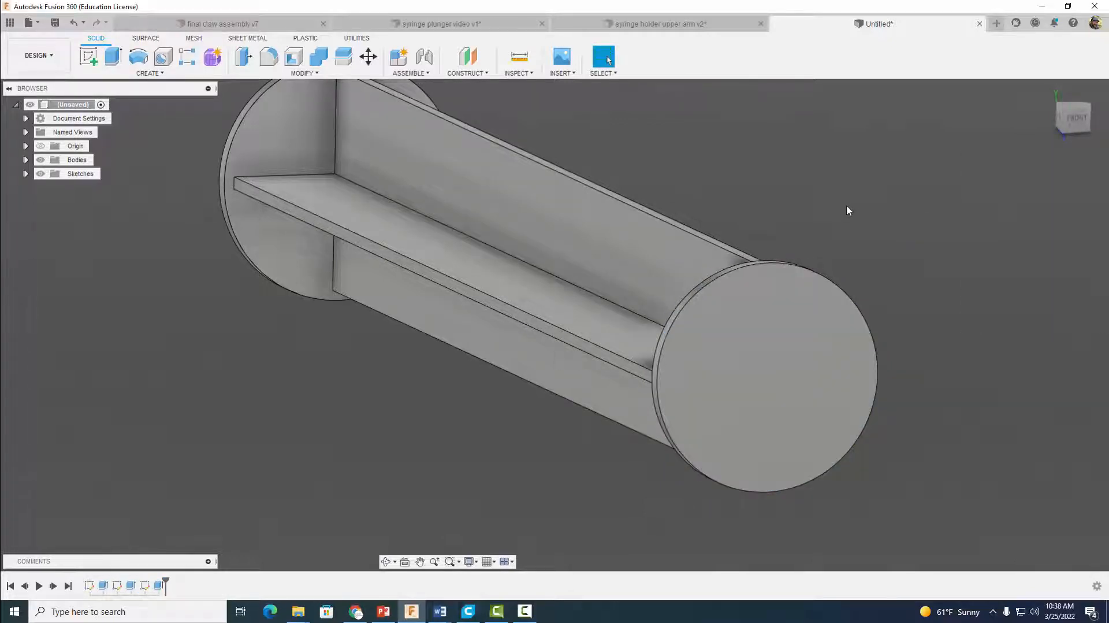
- Sketch a 0.14 in diameter circle on the narrow top edge face of the vertical rib, centred across it near the first disk
scroll(846, 208, "down", 3)
middle_click_drag(834, 199, 608, 58, "shift")
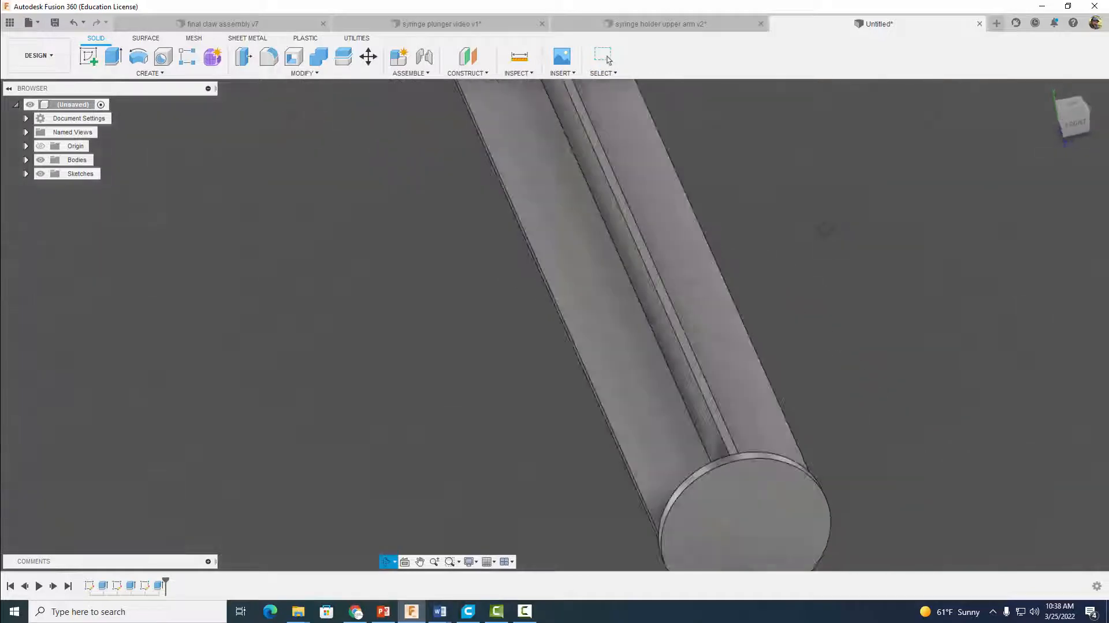
middle_click_drag(825, 230, 826, 275, "shift")
scroll(828, 275, "down", 5)
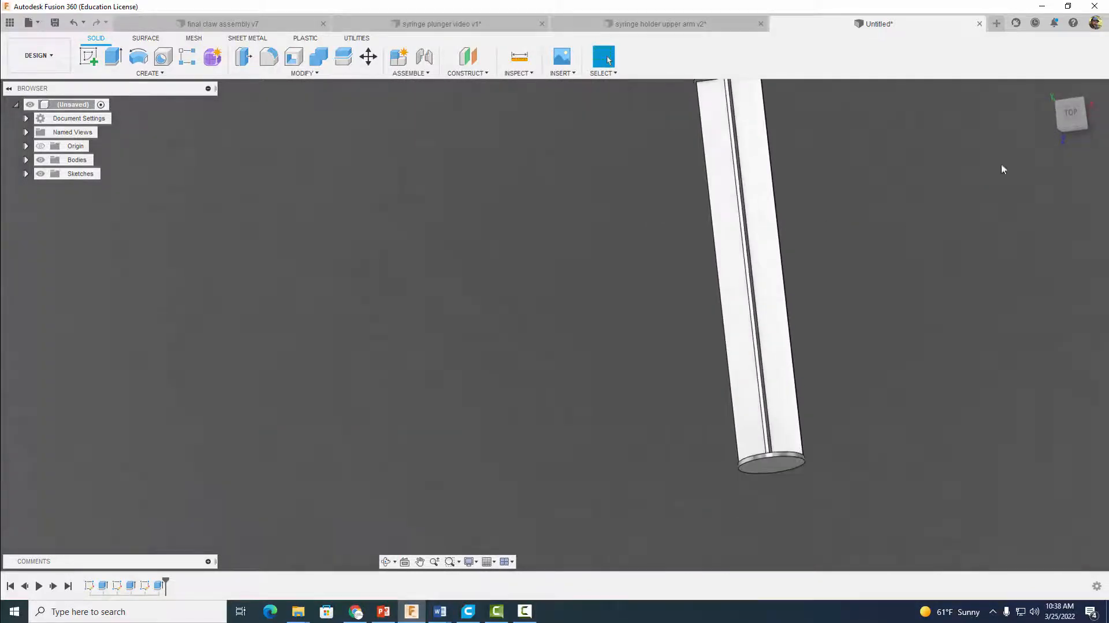
left_click(1071, 119)
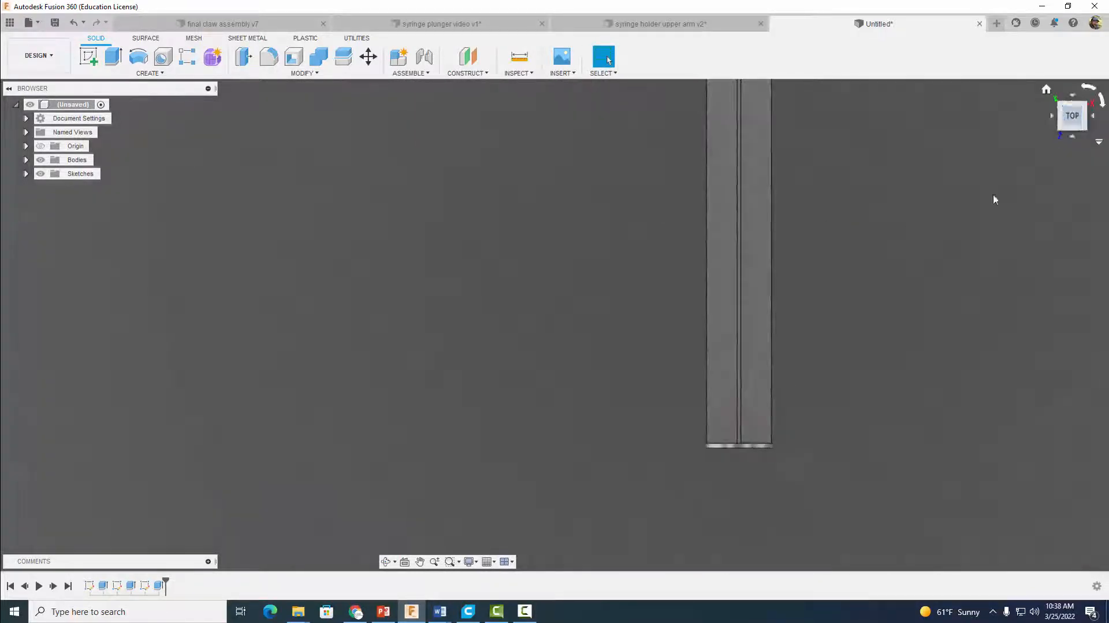
middle_click_drag(840, 325, 805, 416)
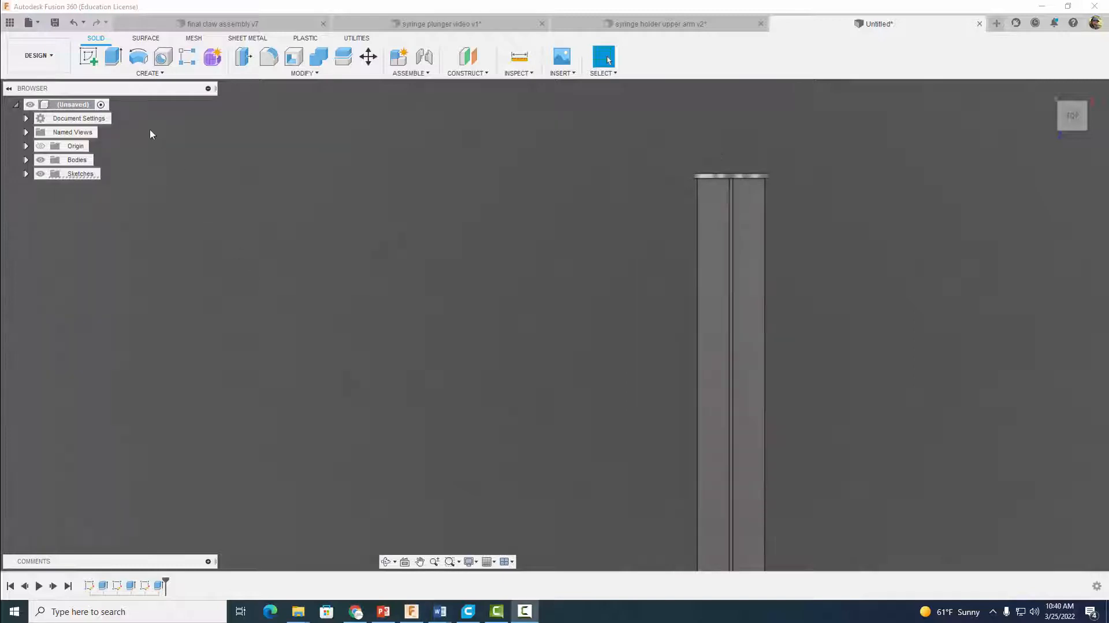
left_click(89, 57)
scroll(881, 279, "up", 5)
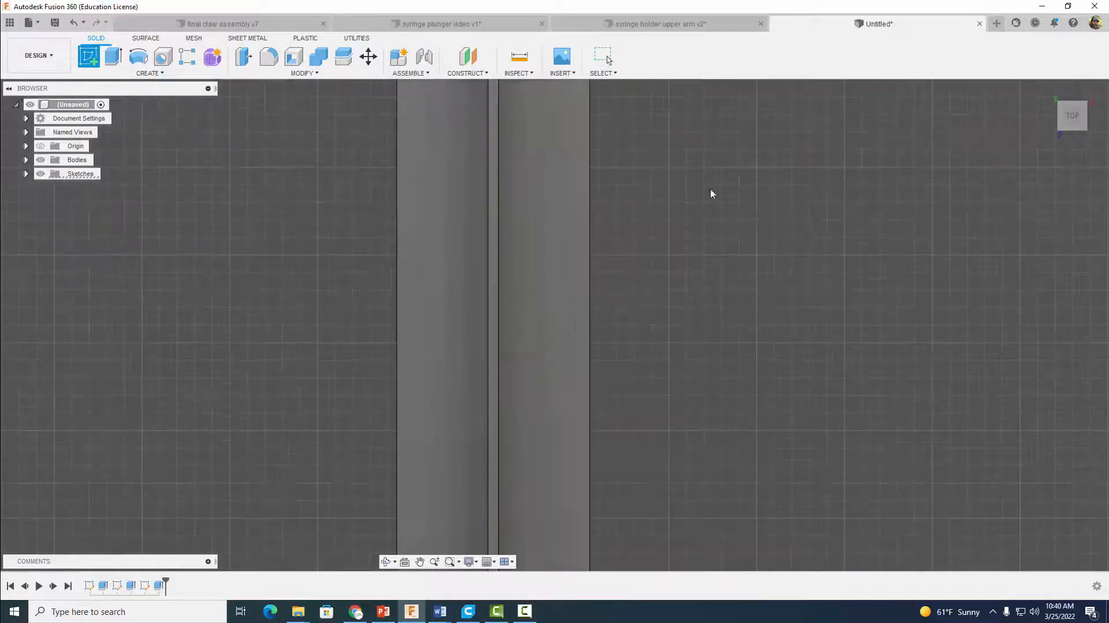
middle_click_drag(712, 194, 864, 438)
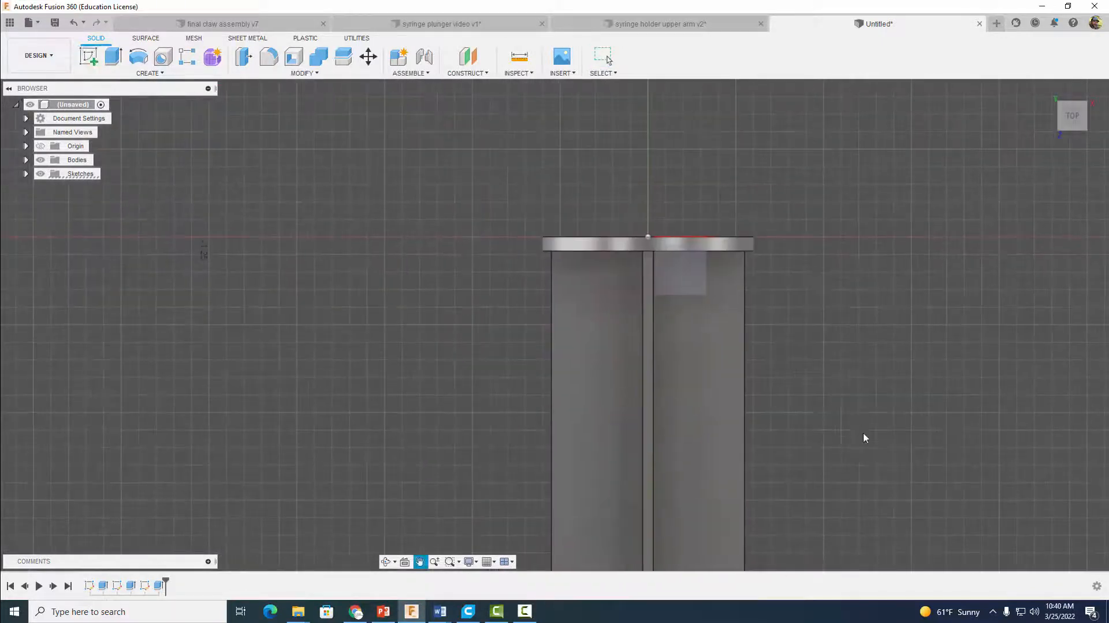
left_click(648, 310)
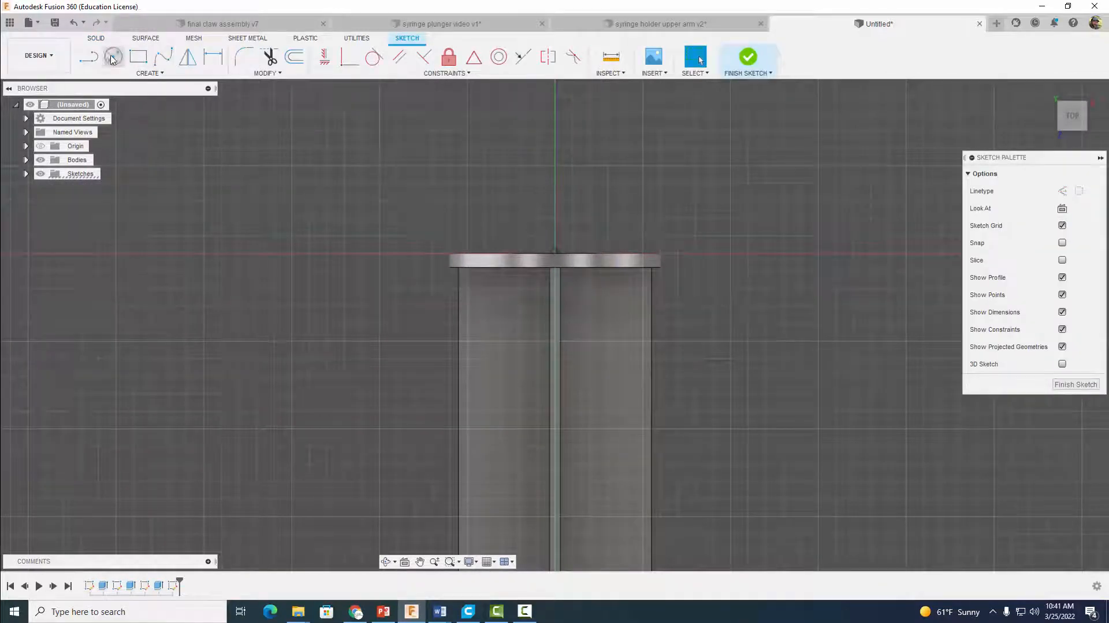
left_click(113, 58)
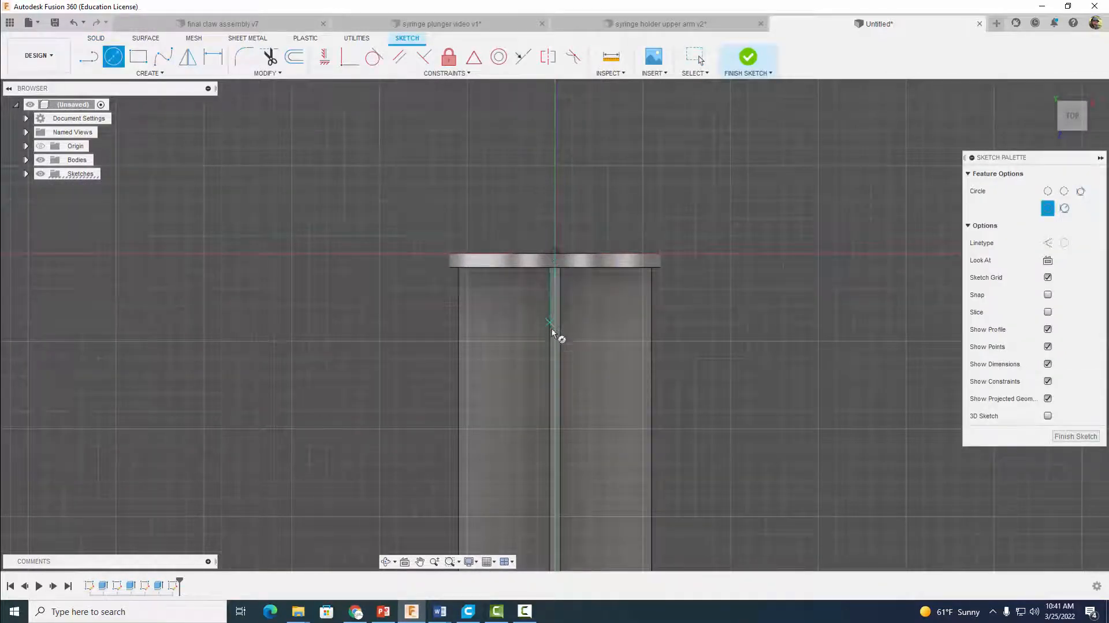
left_click(554, 342)
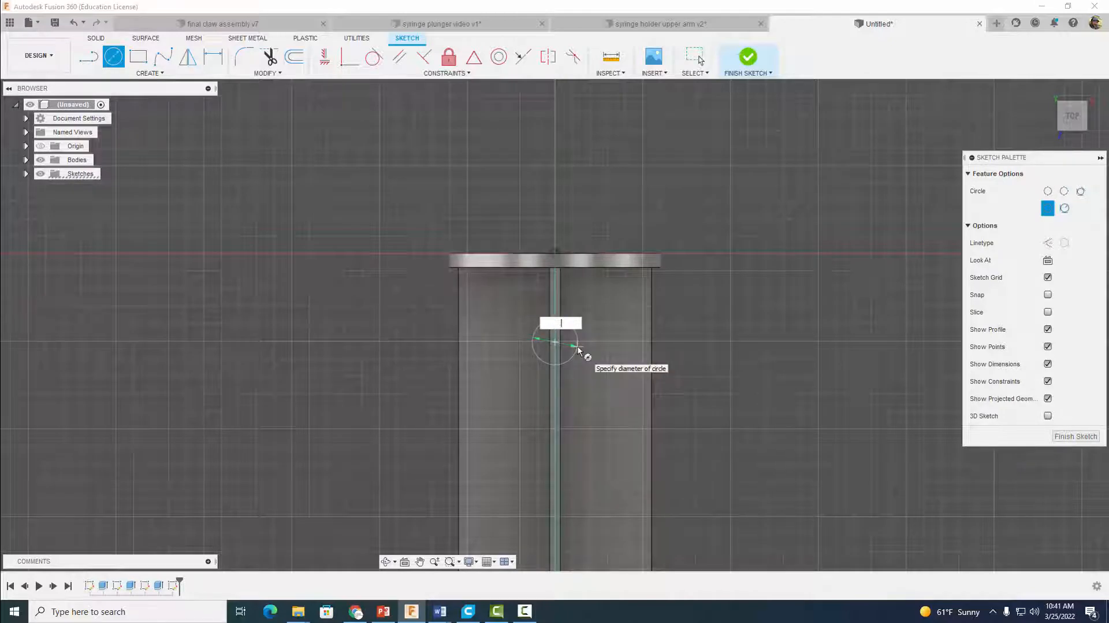
key("Return")
key("Escape")
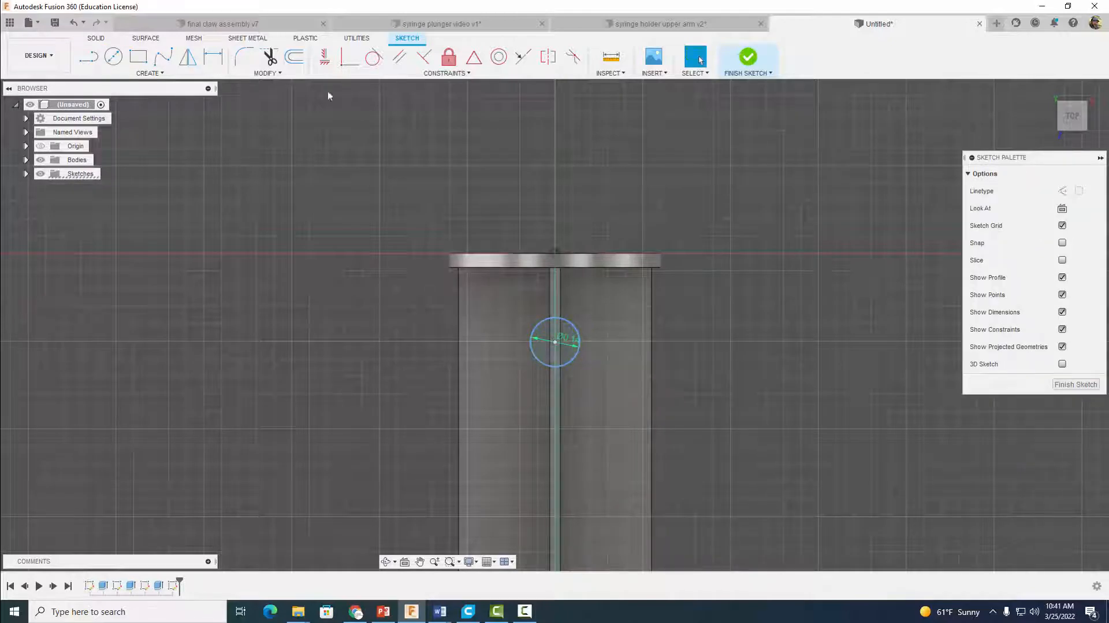
- Dimension the circle's centre 0.15 in from the origin along the shaft and finish the sketch
key("d")
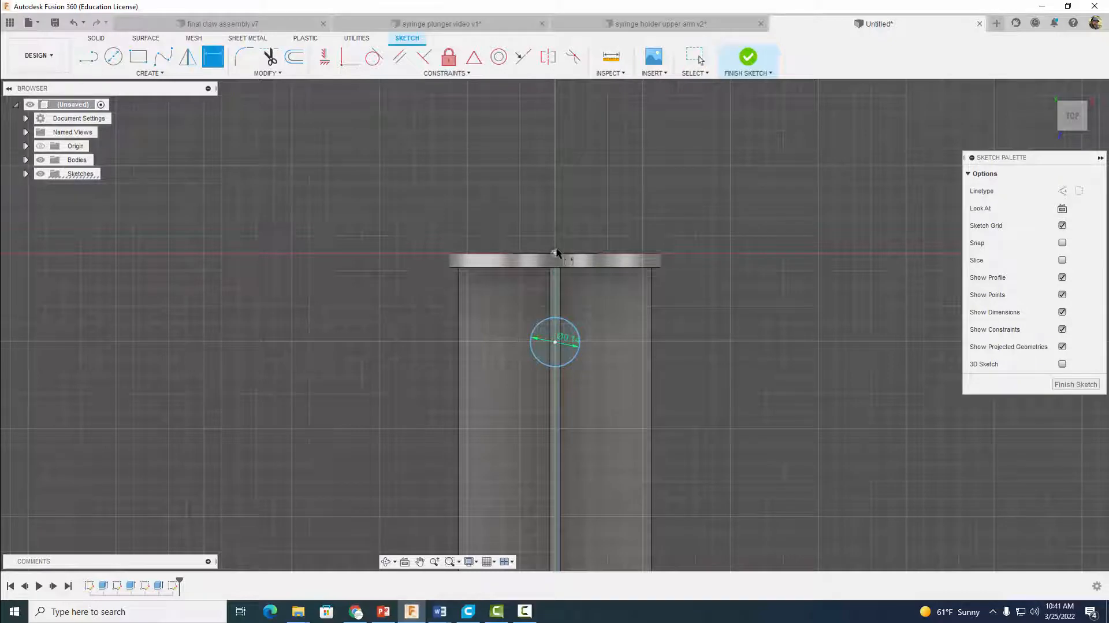
left_click(555, 253)
left_click(554, 341)
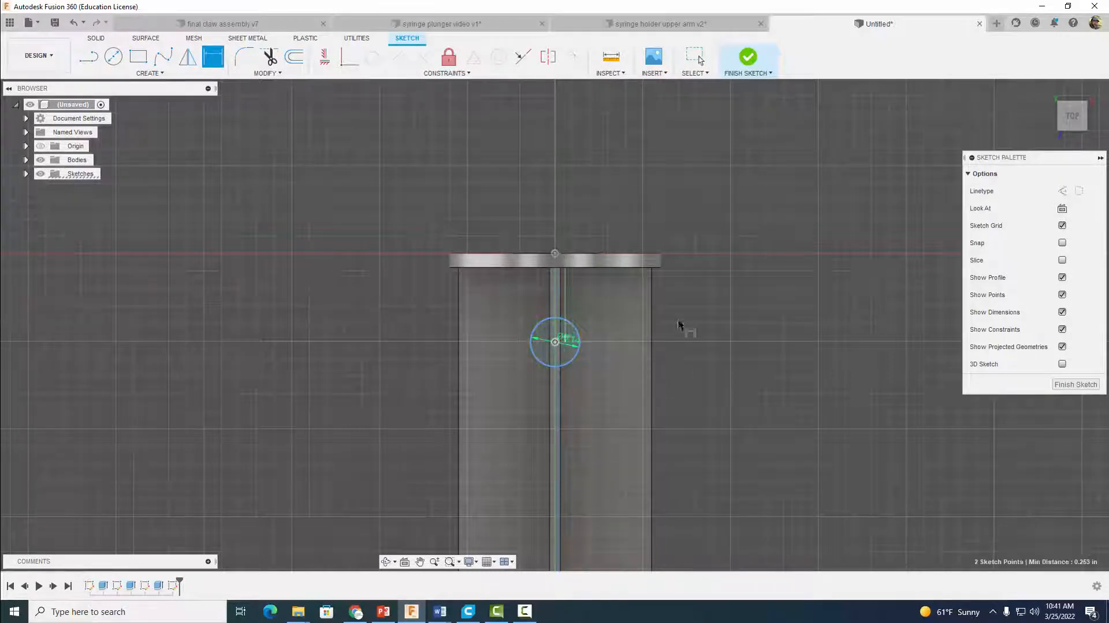
left_click(689, 322)
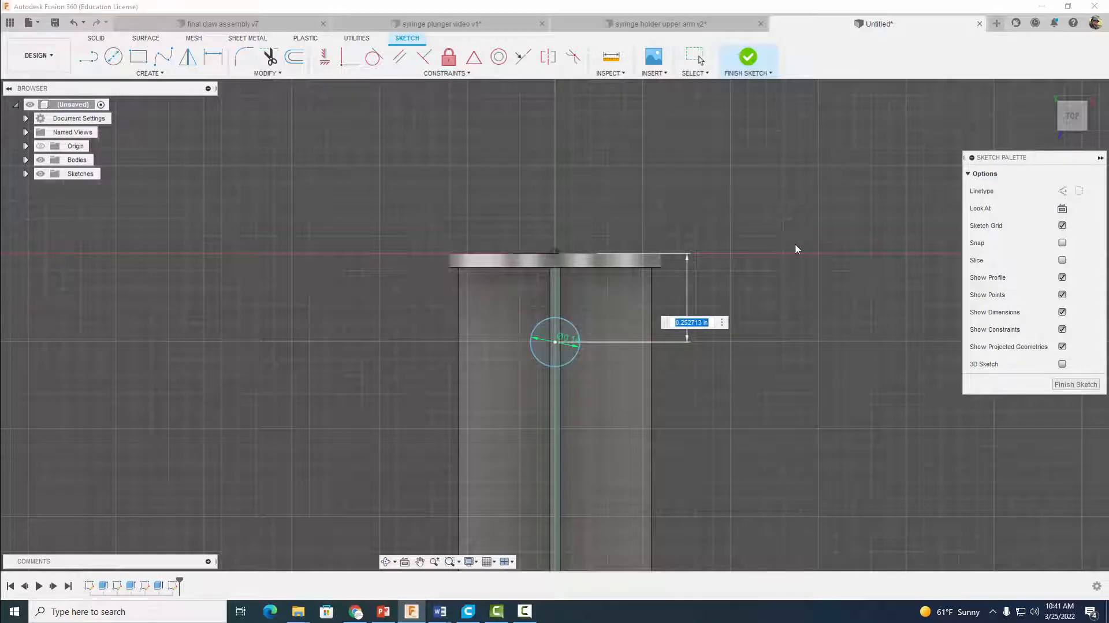
key("BackSpace")
type(".15")
key("Return")
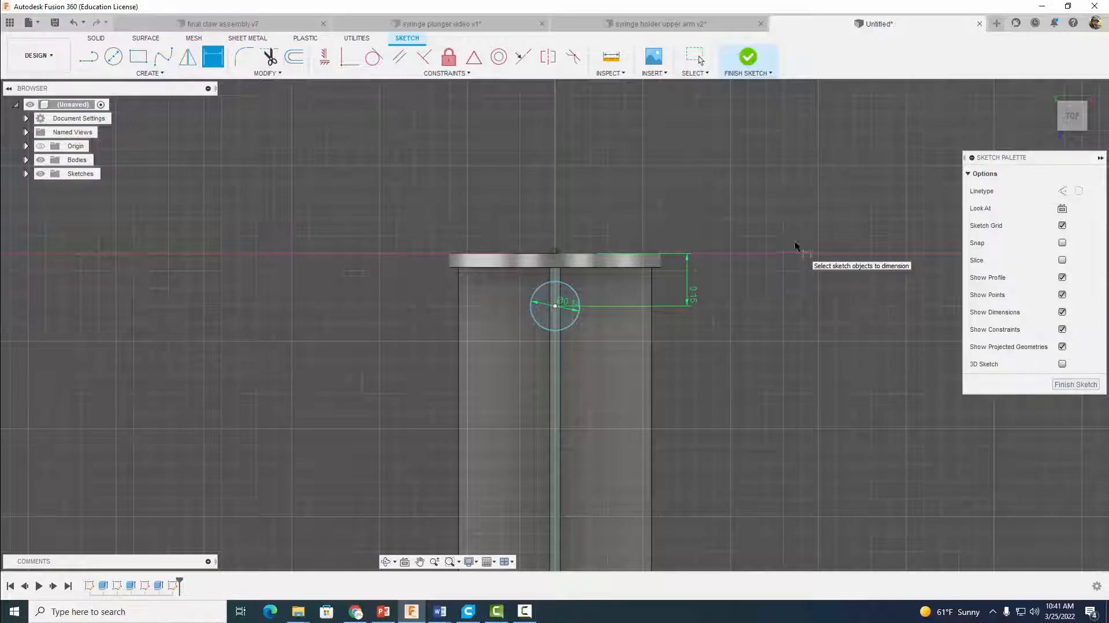
left_click(747, 58)
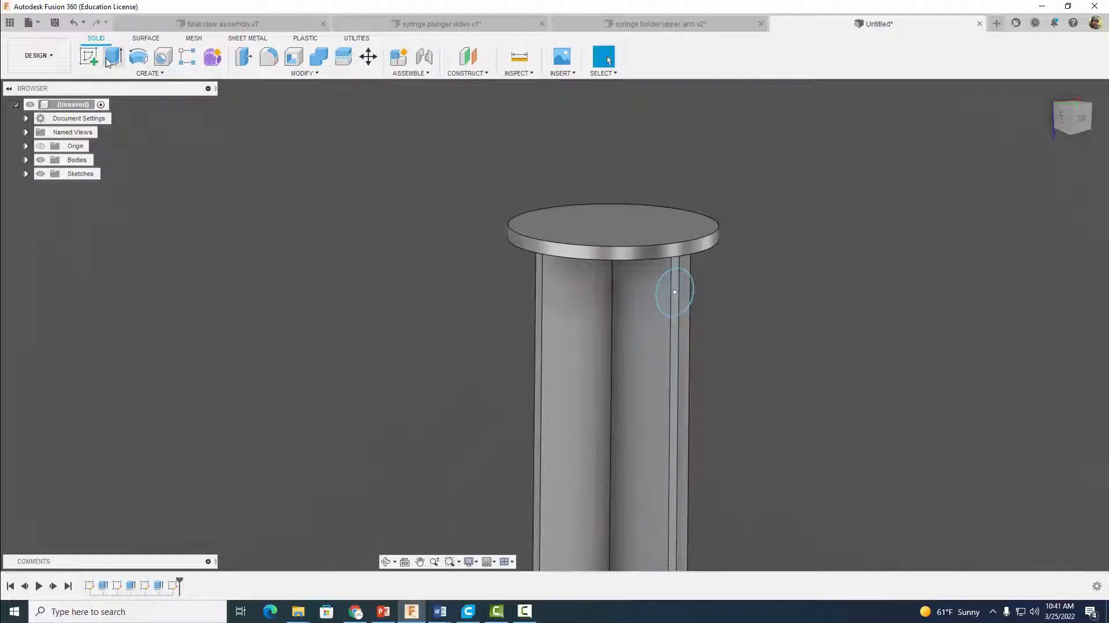
- Cut all three profiles of the circle through the shaft with an extrusion distance of -0.55 in
left_click(108, 62)
left_click(670, 293)
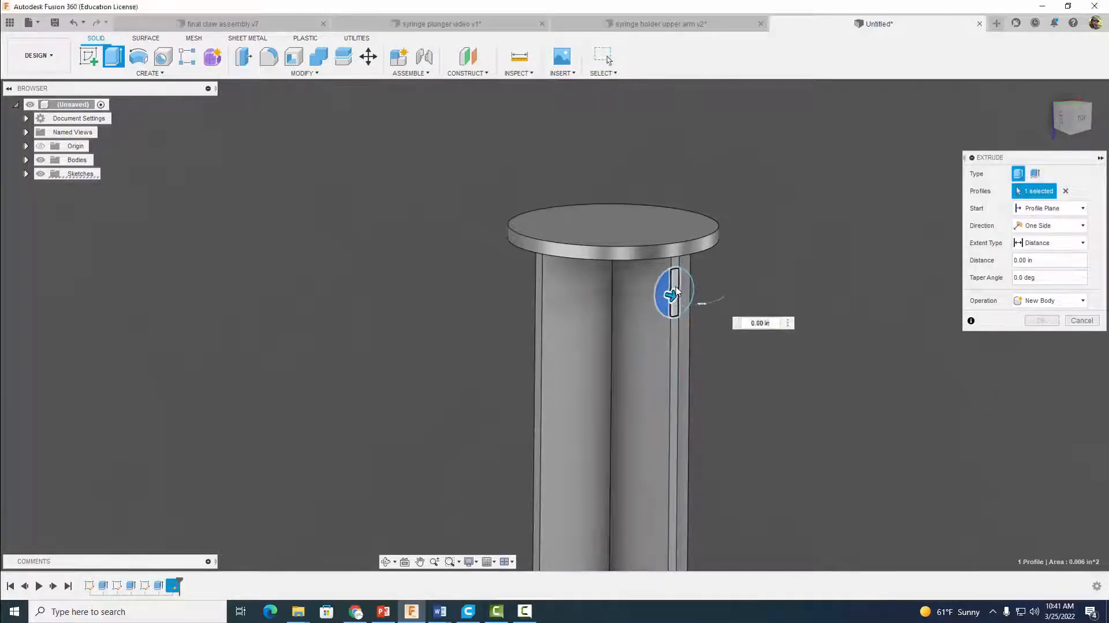
left_click(674, 292)
left_click(686, 291)
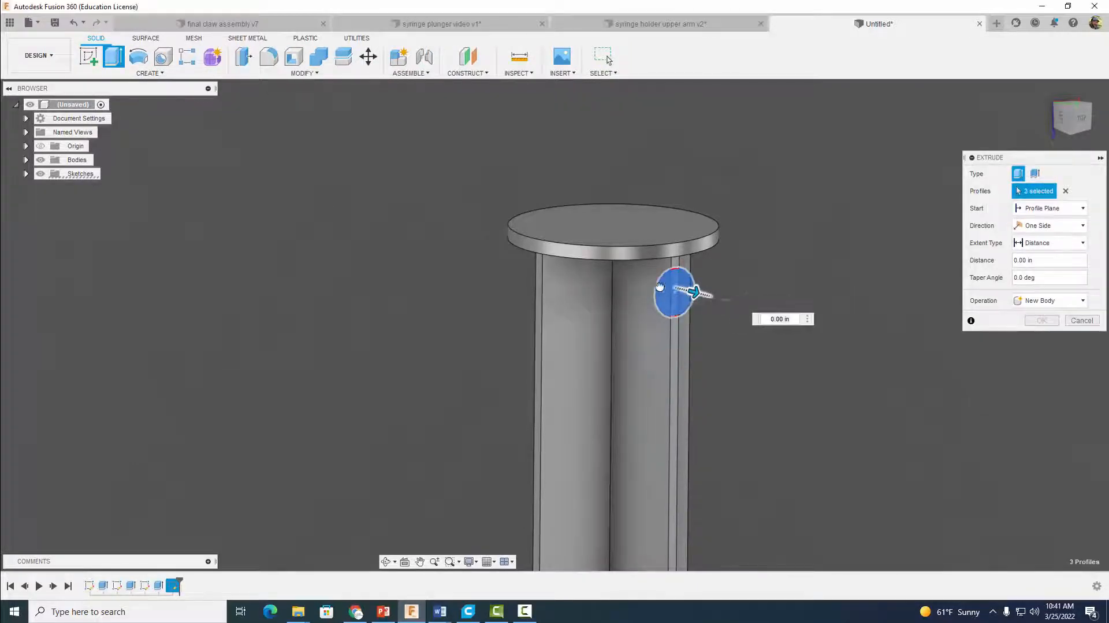
left_click_drag(659, 287, 524, 260)
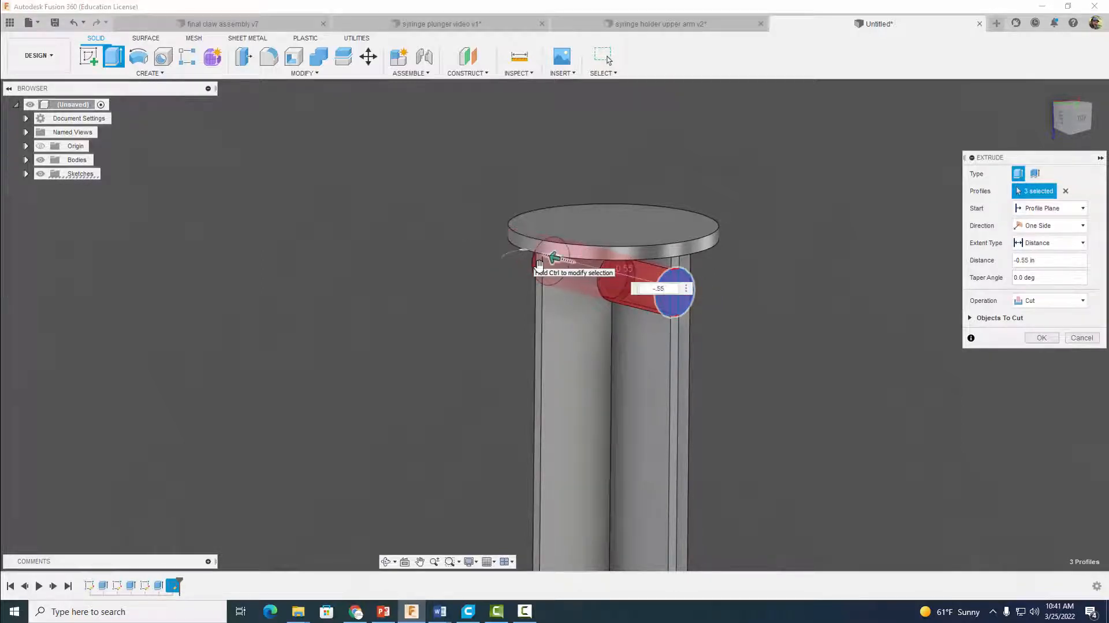
left_click(1037, 338)
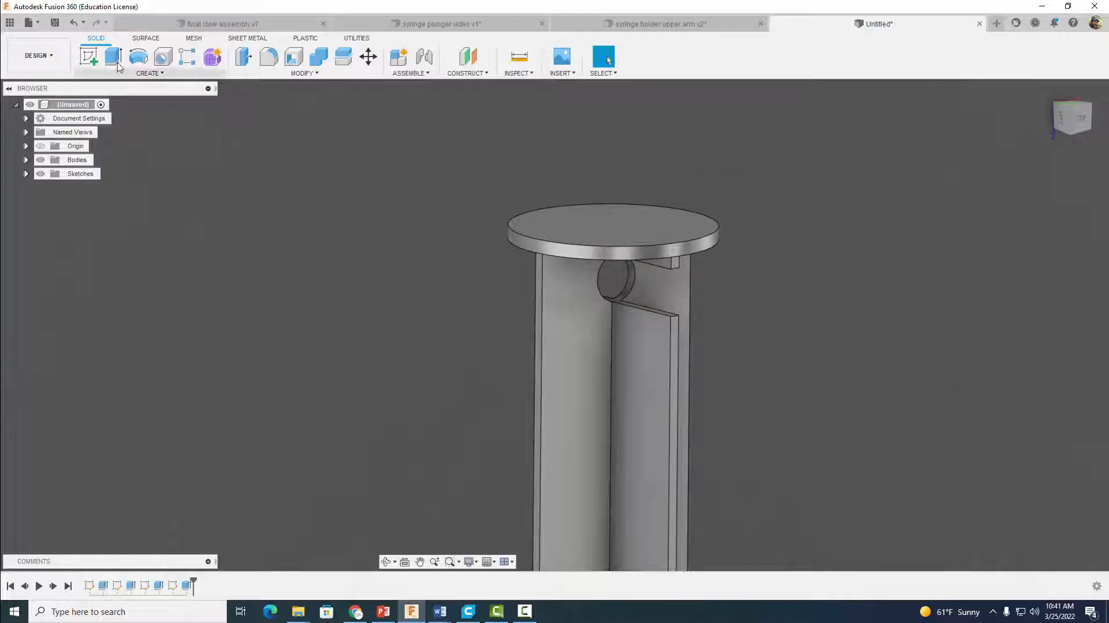
- Create a sketch on the vertical rib's narrow edge face and project the cross hole's four circular edges into it
left_click(88, 56)
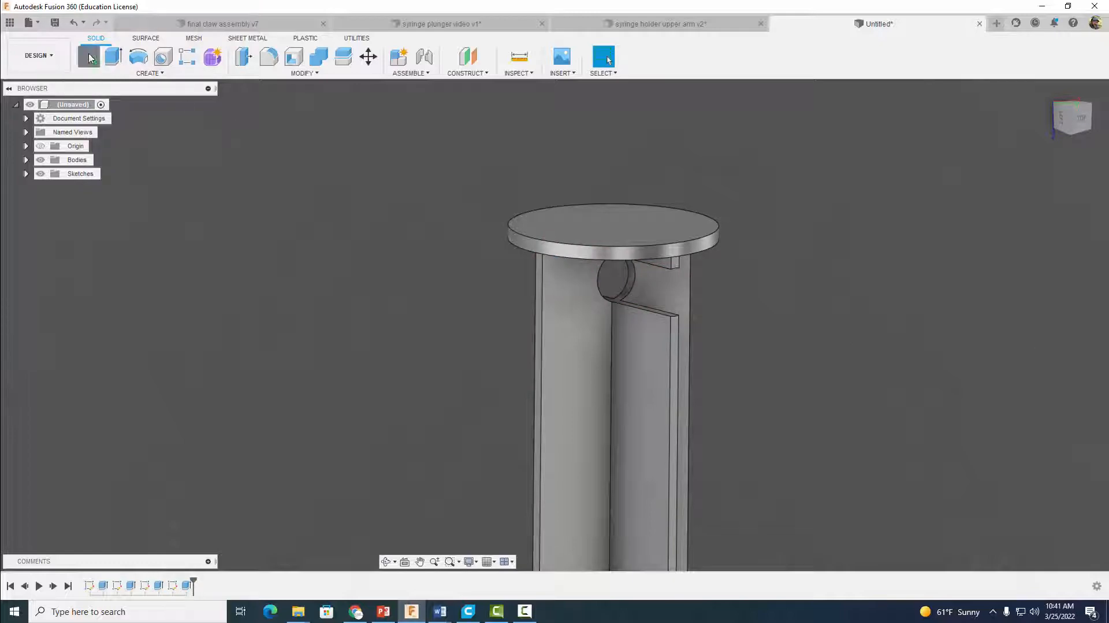
left_click(674, 337)
scroll(728, 290, "up", 3)
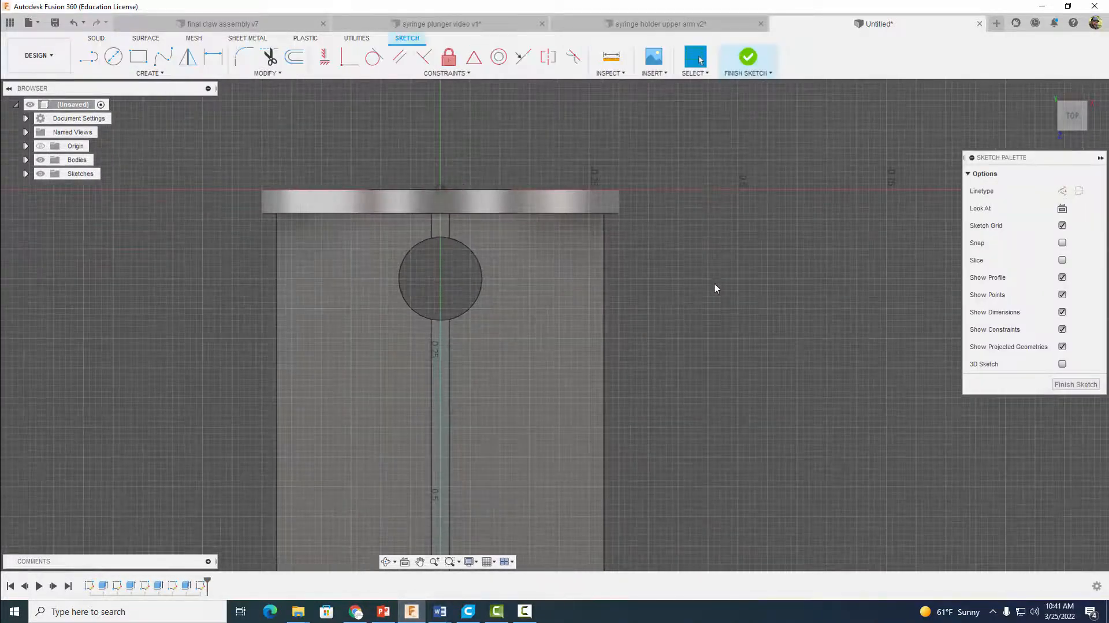
left_click(149, 73)
mouse_move(144, 266)
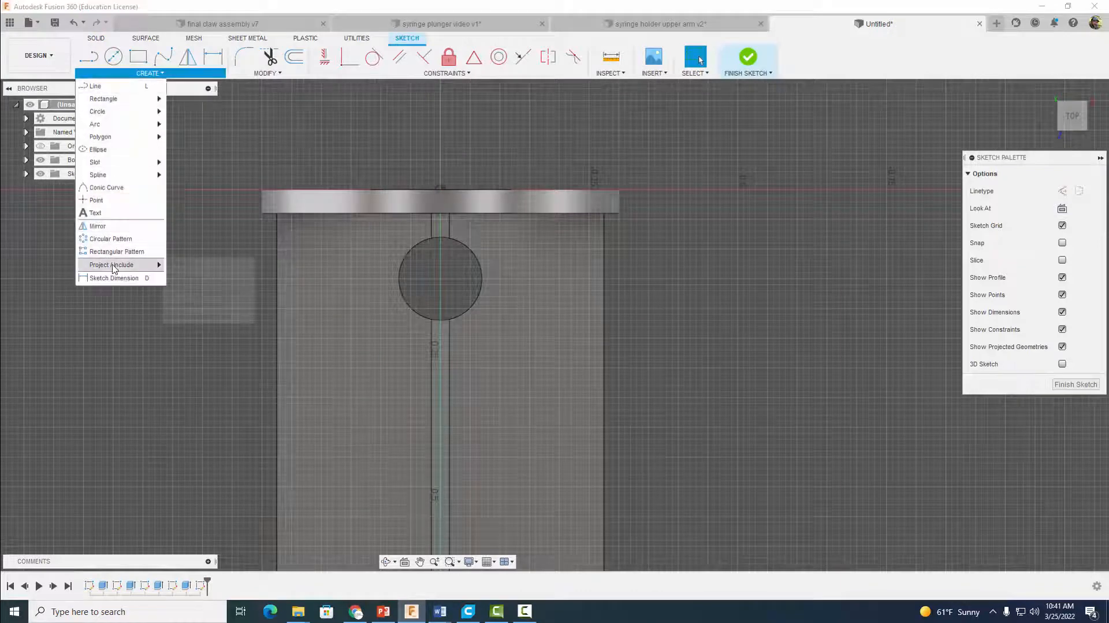
left_click(183, 267)
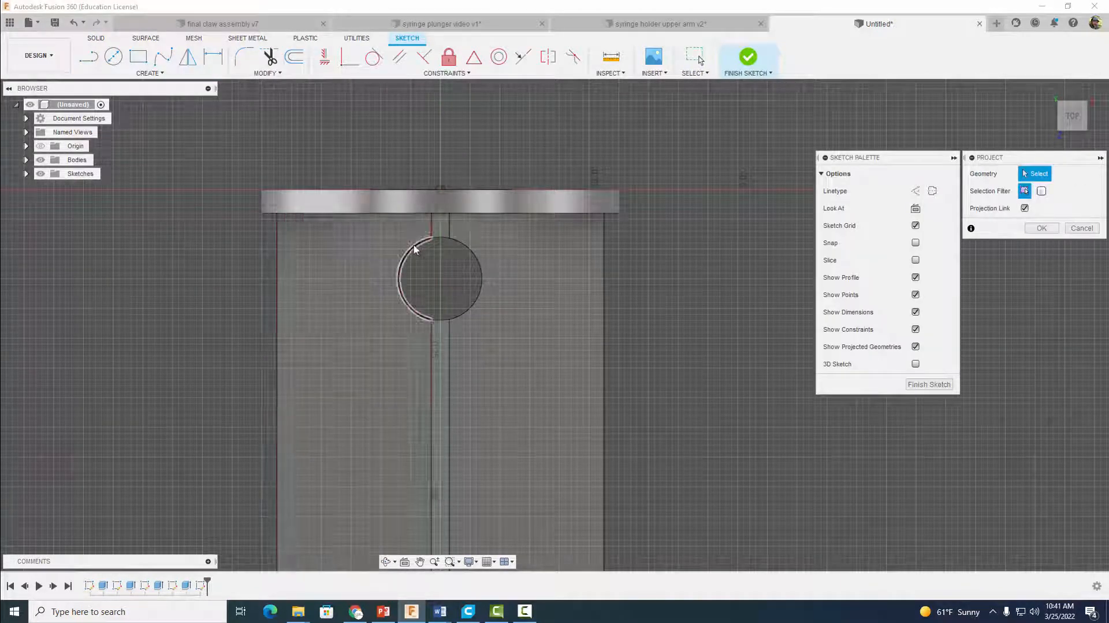
left_click(449, 239)
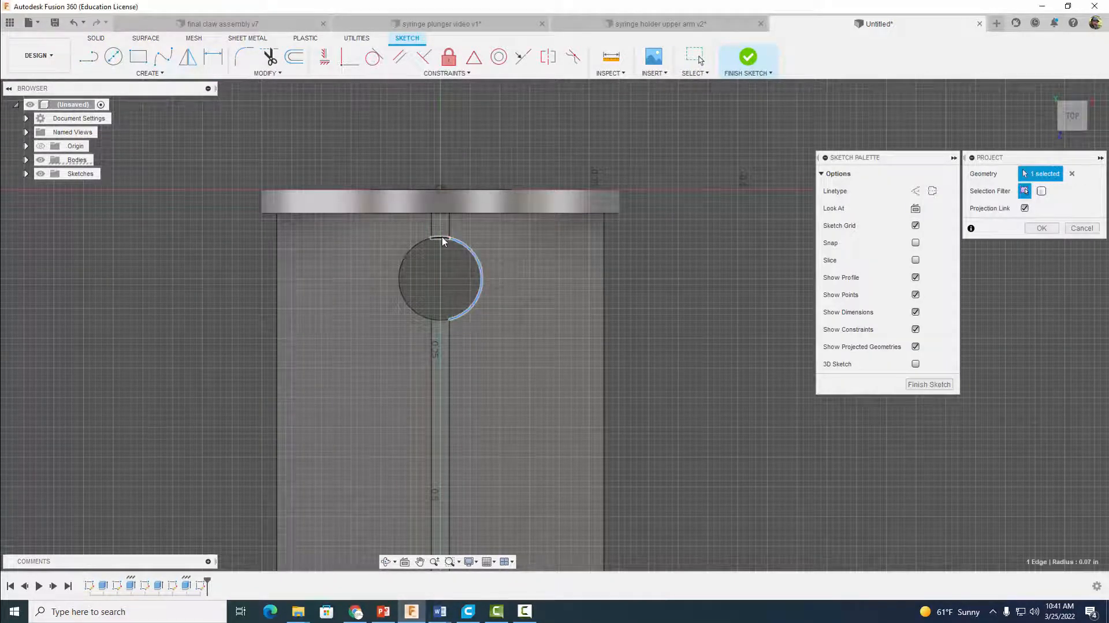
left_click(443, 239)
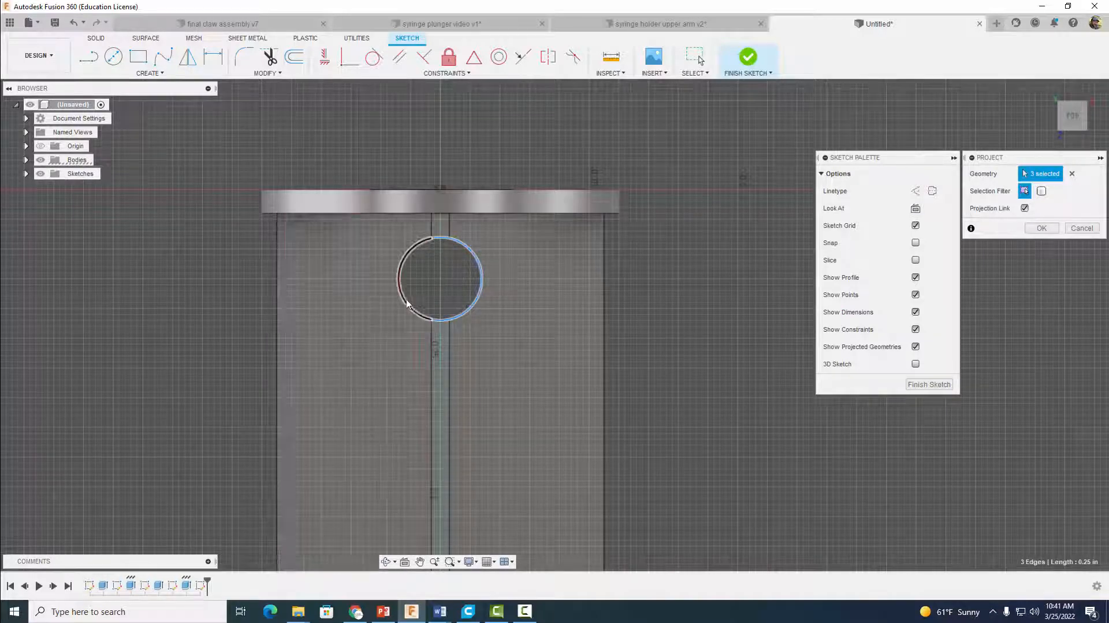
left_click(408, 305)
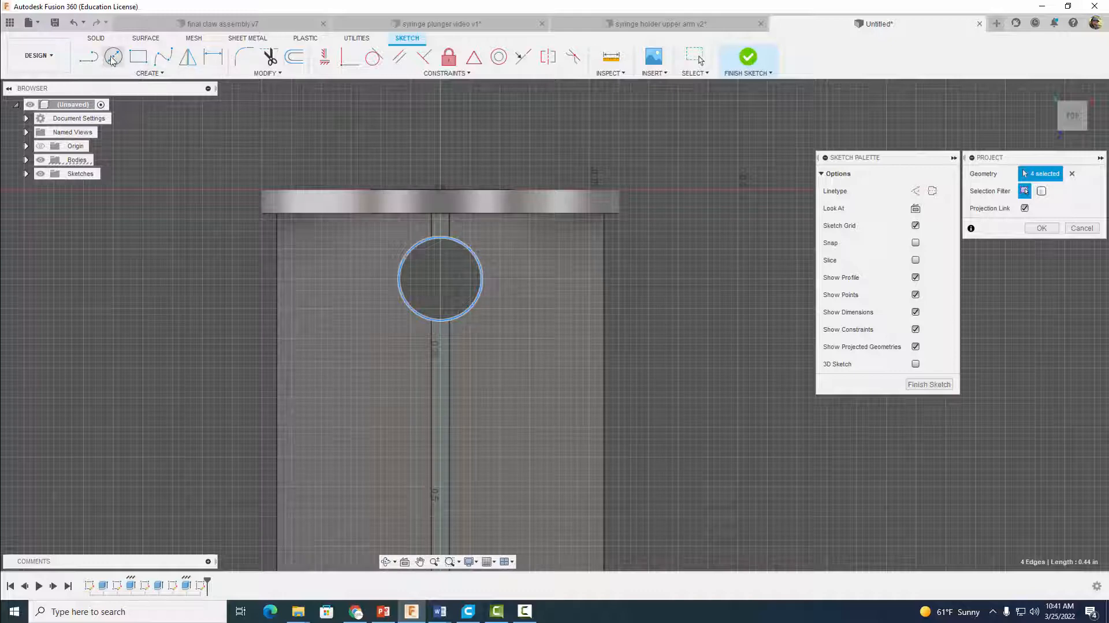
- Sketch a 0.17 in diameter circle concentric with the projected hole and finish the sketch
left_click(113, 56)
left_click(440, 279)
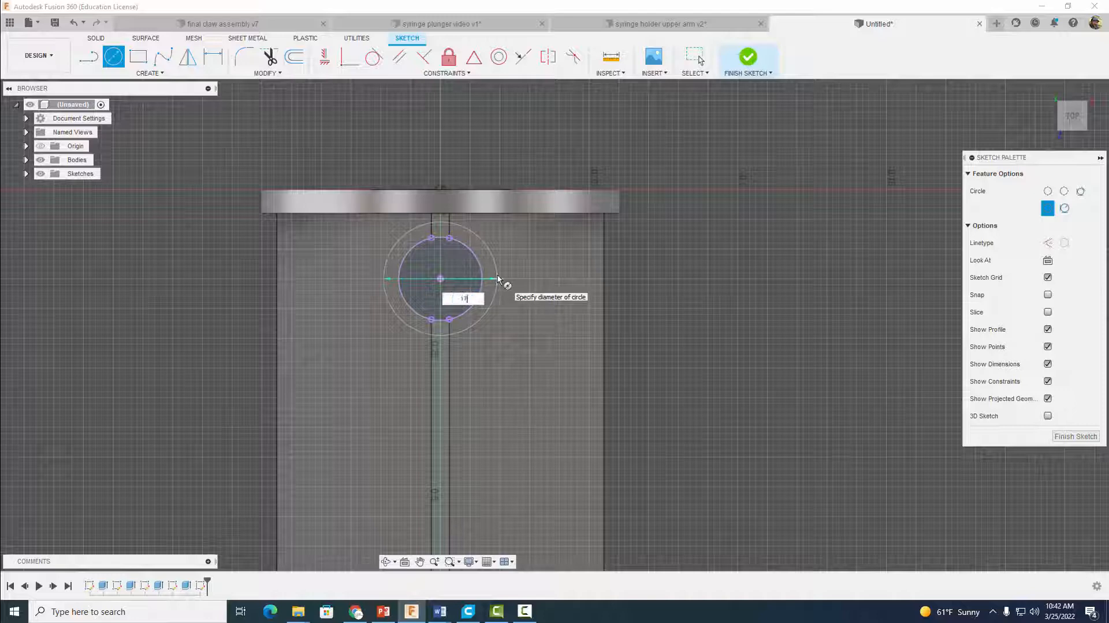
key("Return")
key("Escape")
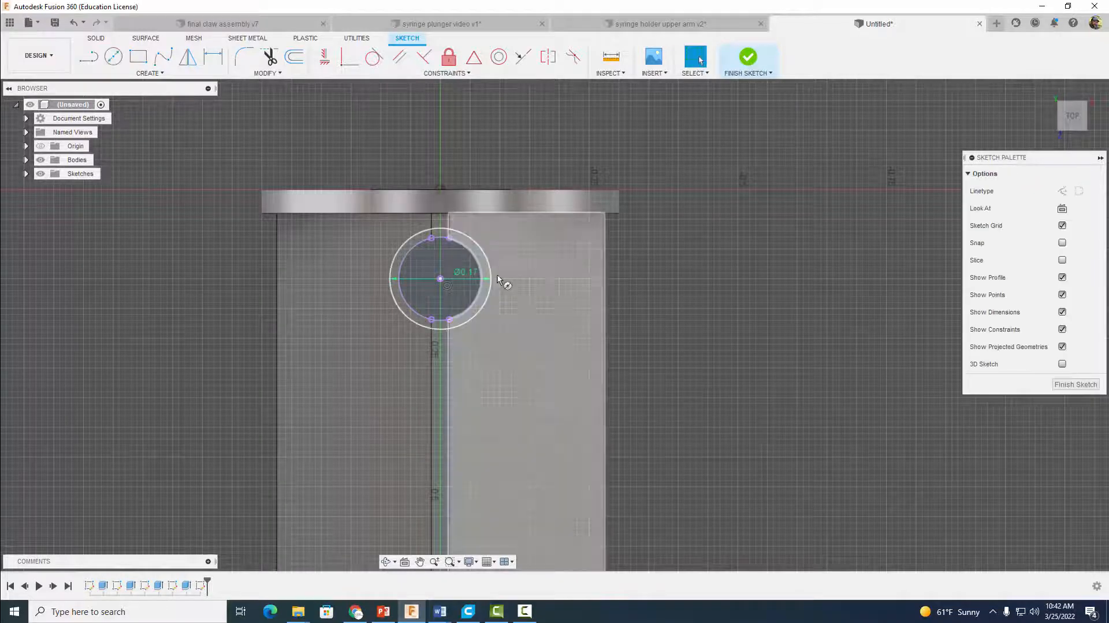
left_click(747, 58)
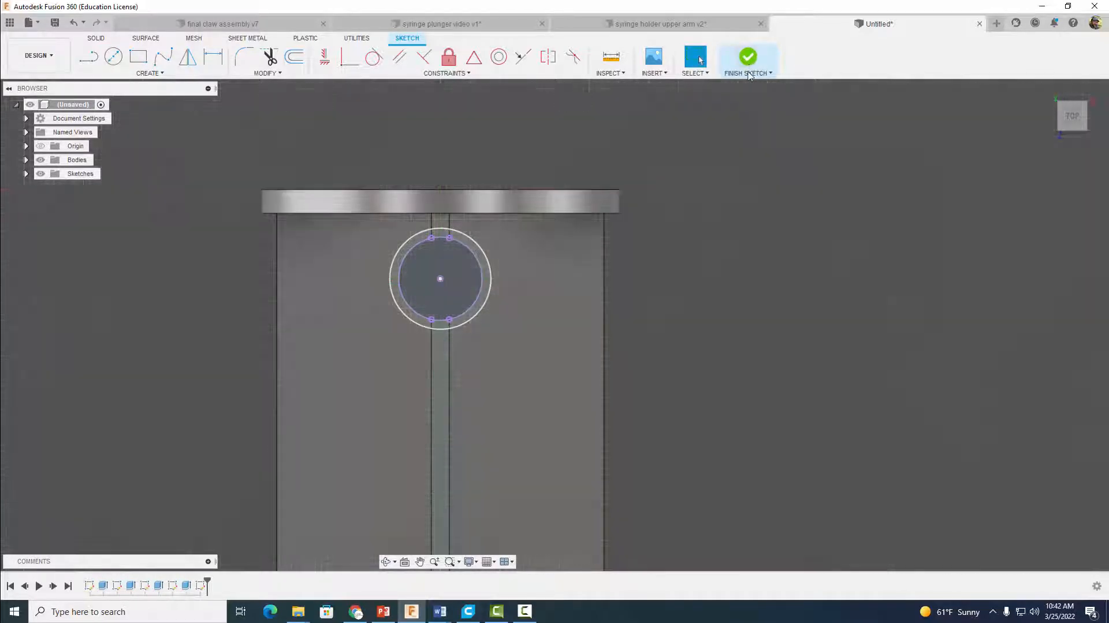
- Extrude the two ring profiles around the hole by -0.55 in as a Join, forming a tube across the shaft
middle_click_drag(772, 213, 821, 229, "shift")
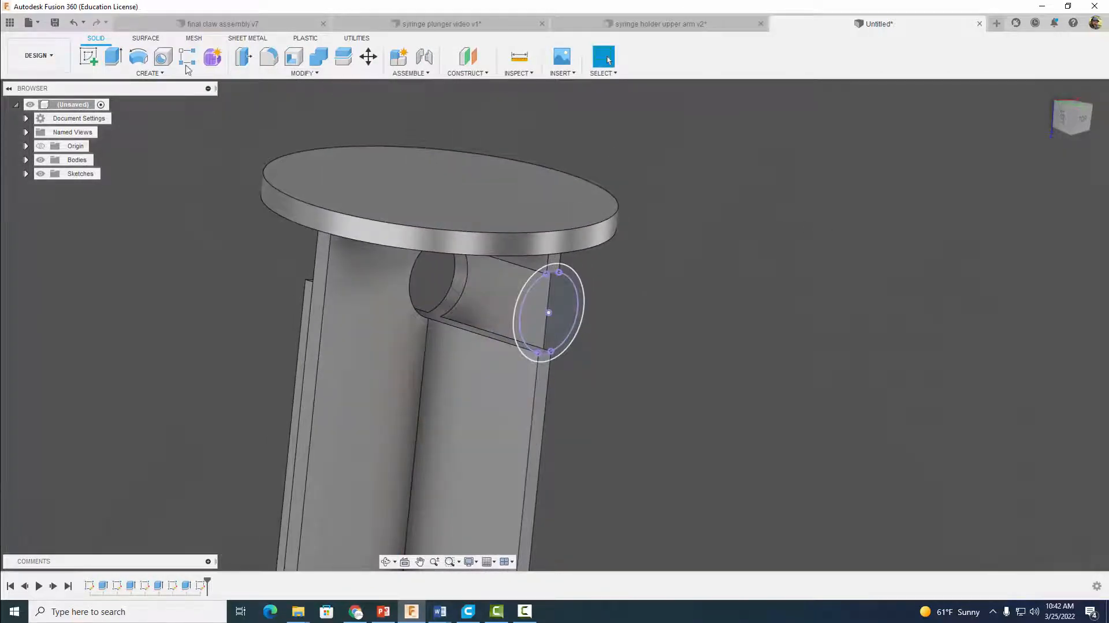
left_click(114, 56)
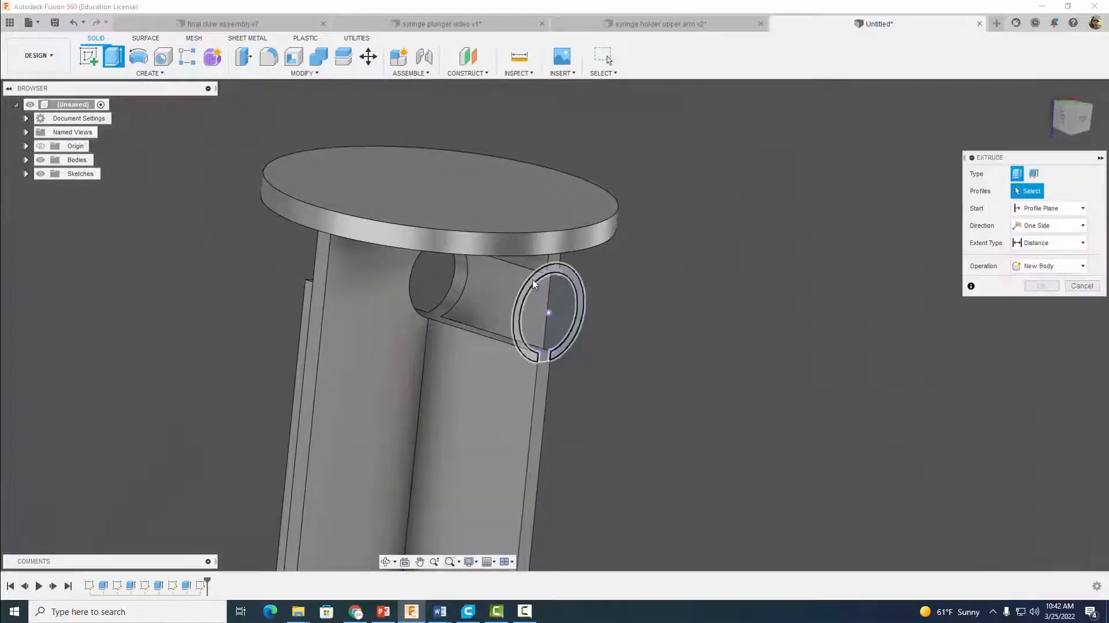
left_click(534, 283)
left_click(544, 357)
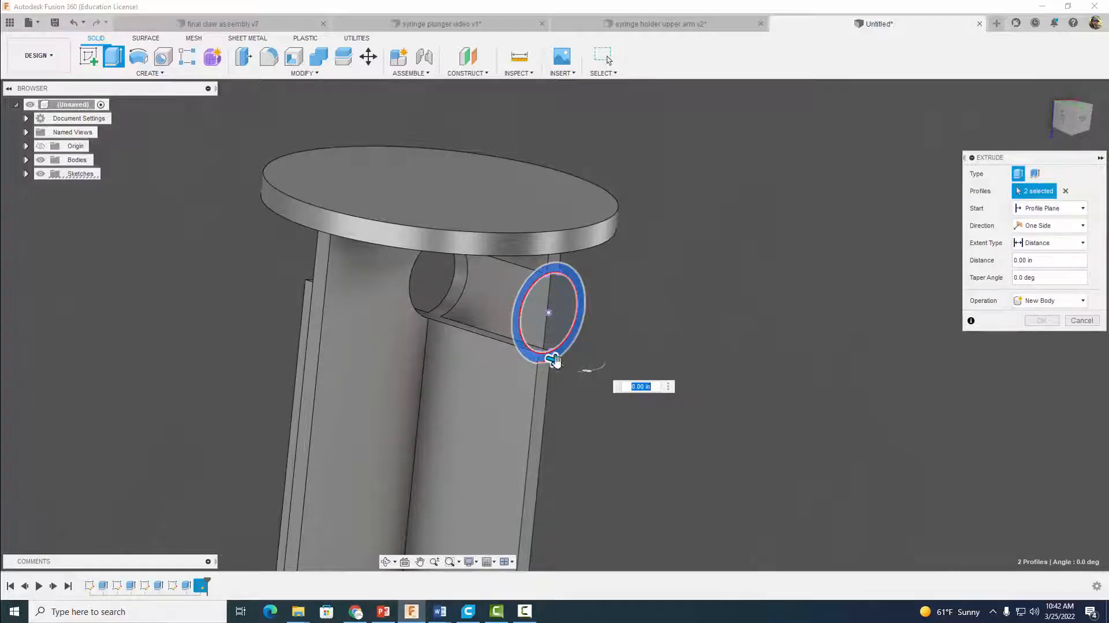
left_click_drag(553, 359, 351, 305)
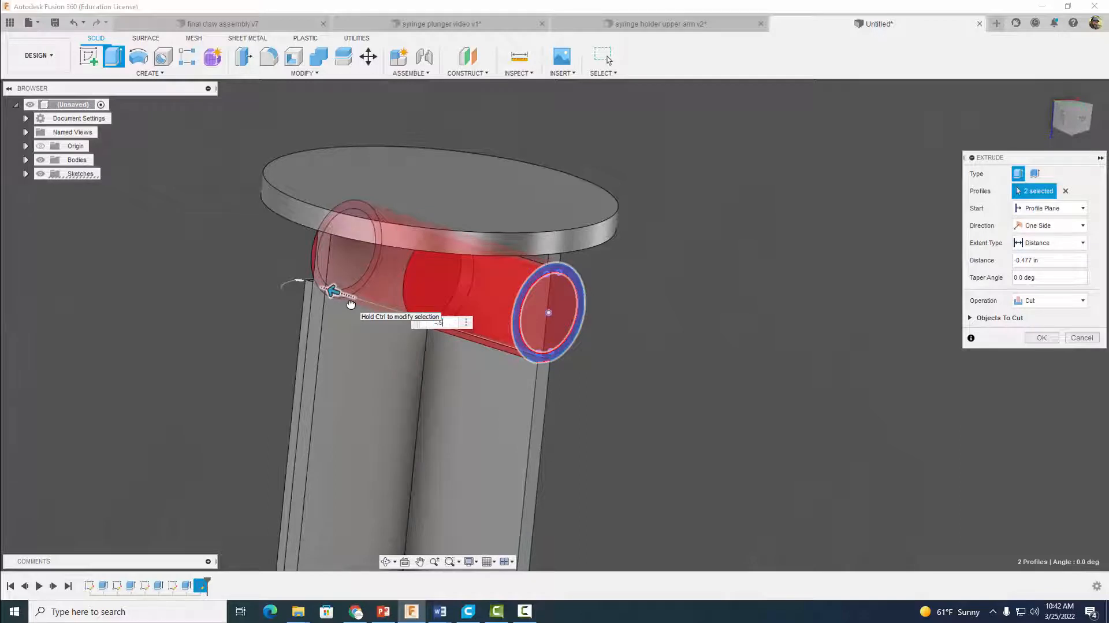
type("5")
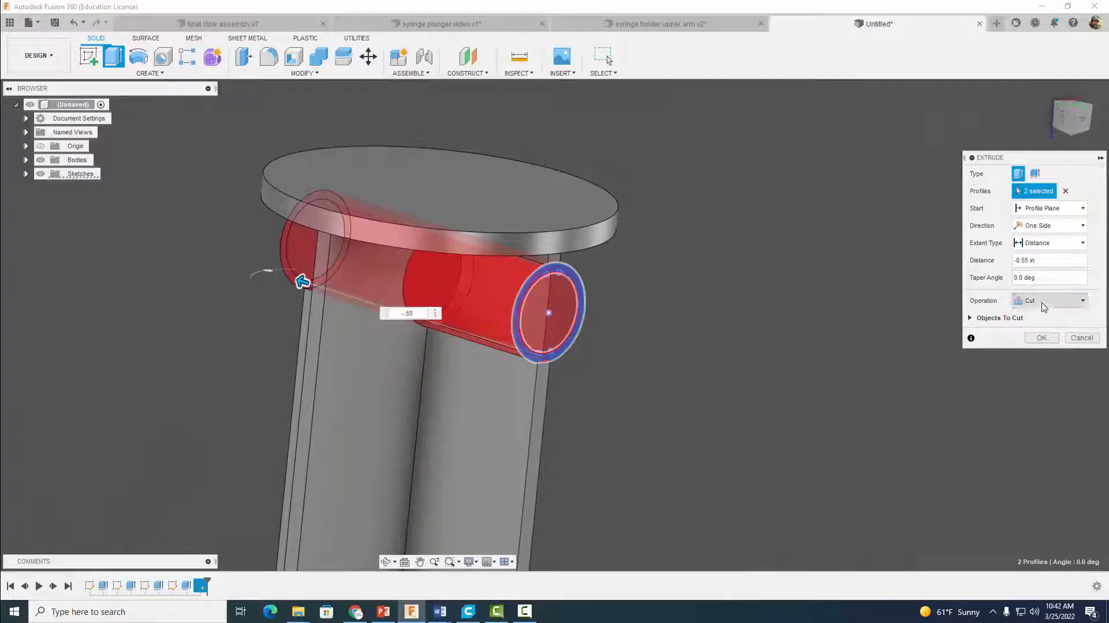
left_click(1045, 300)
left_click(1039, 314)
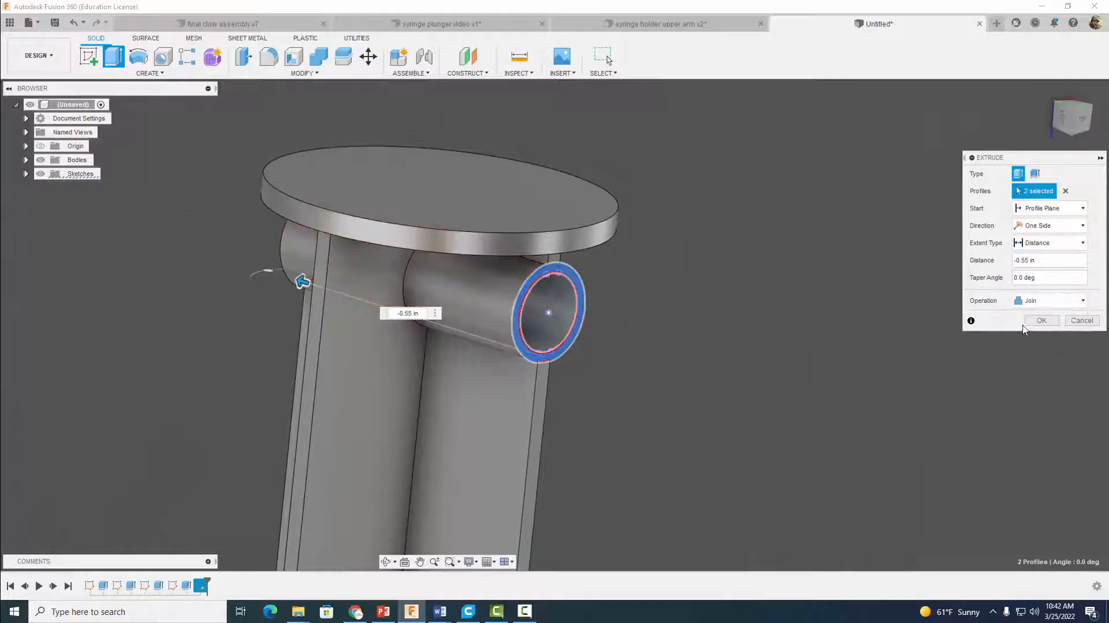
left_click(1041, 320)
- Apply the Plastic, Transparent physical material from the Fusion 360 Material Library to the plunger body
middle_click_drag(867, 307, 834, 299, "shift")
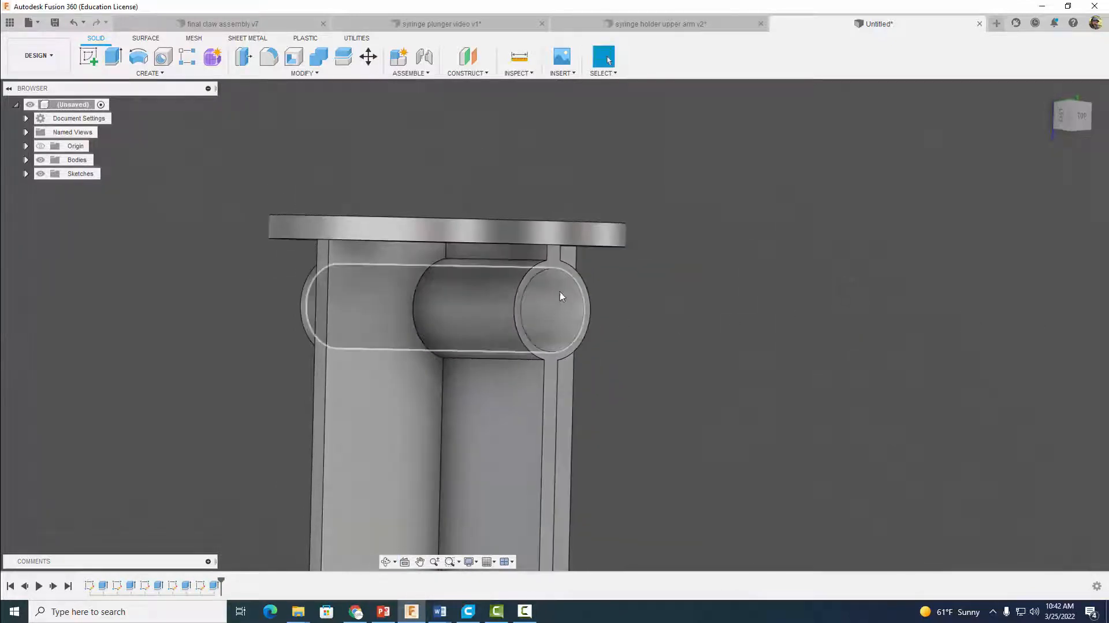
middle_click_drag(735, 316, 827, 259, "shift")
scroll(858, 331, "down", 3)
middle_click_drag(924, 341, 728, 280)
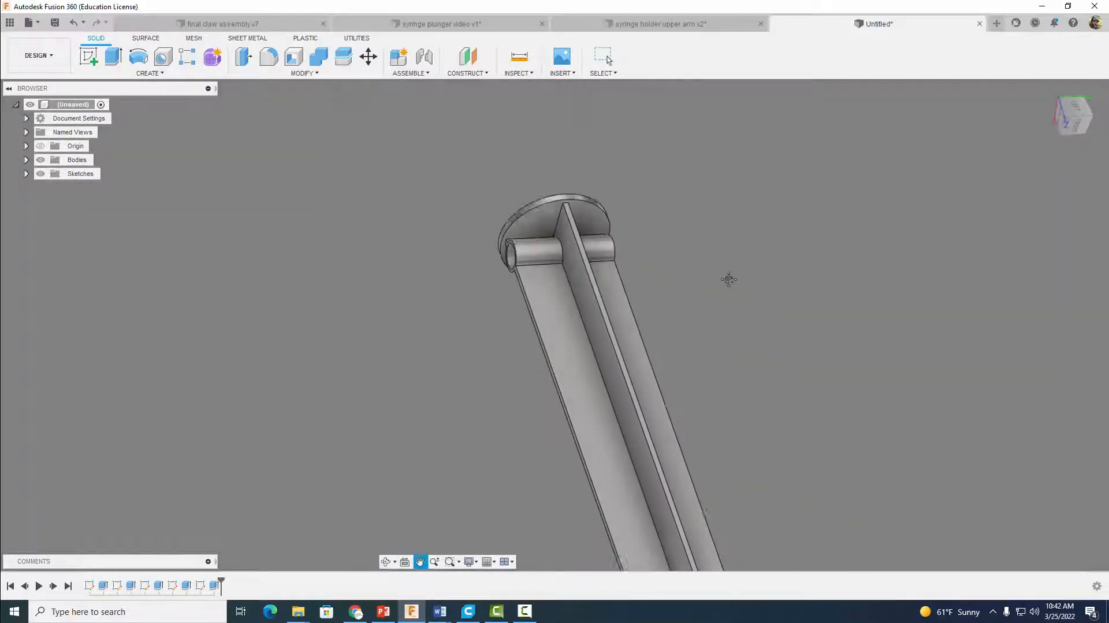
middle_click_drag(728, 280, 634, 239)
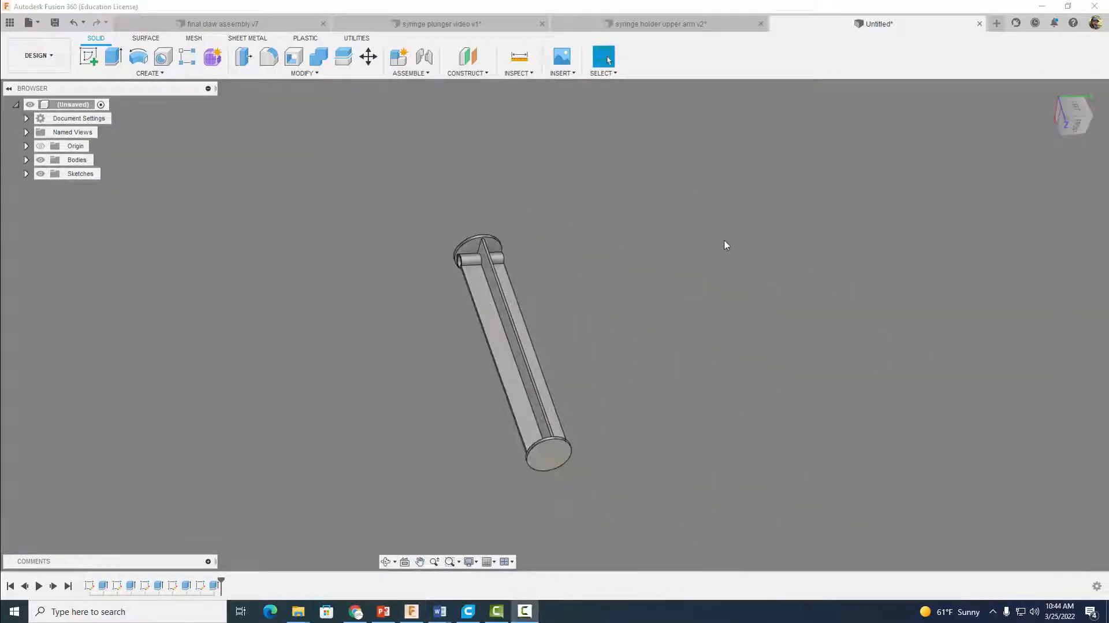
left_click(304, 73)
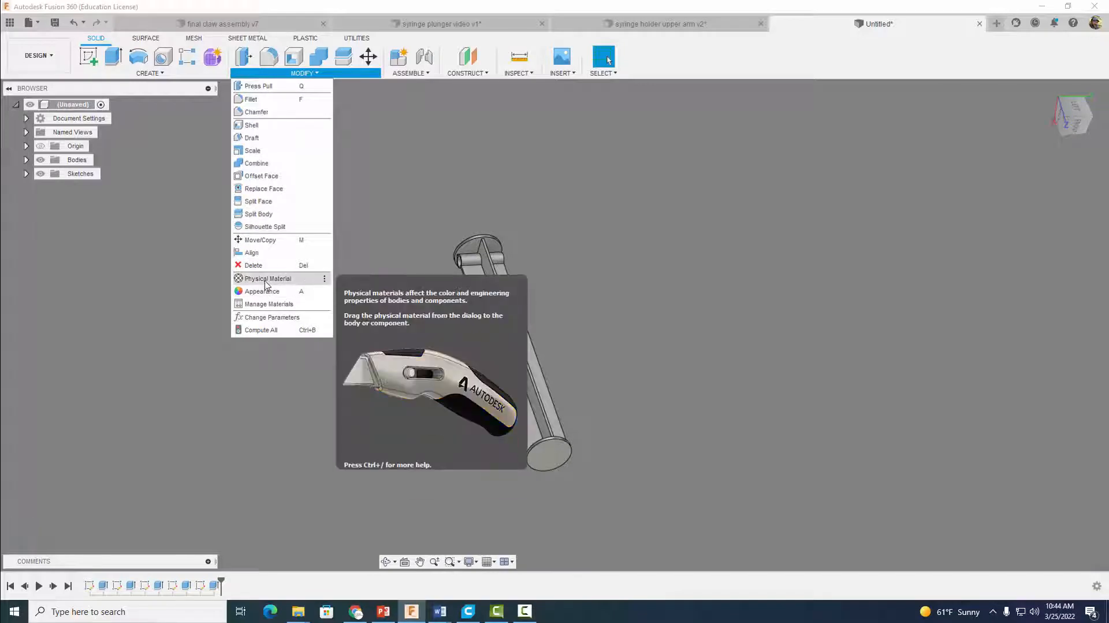
left_click(345, 283)
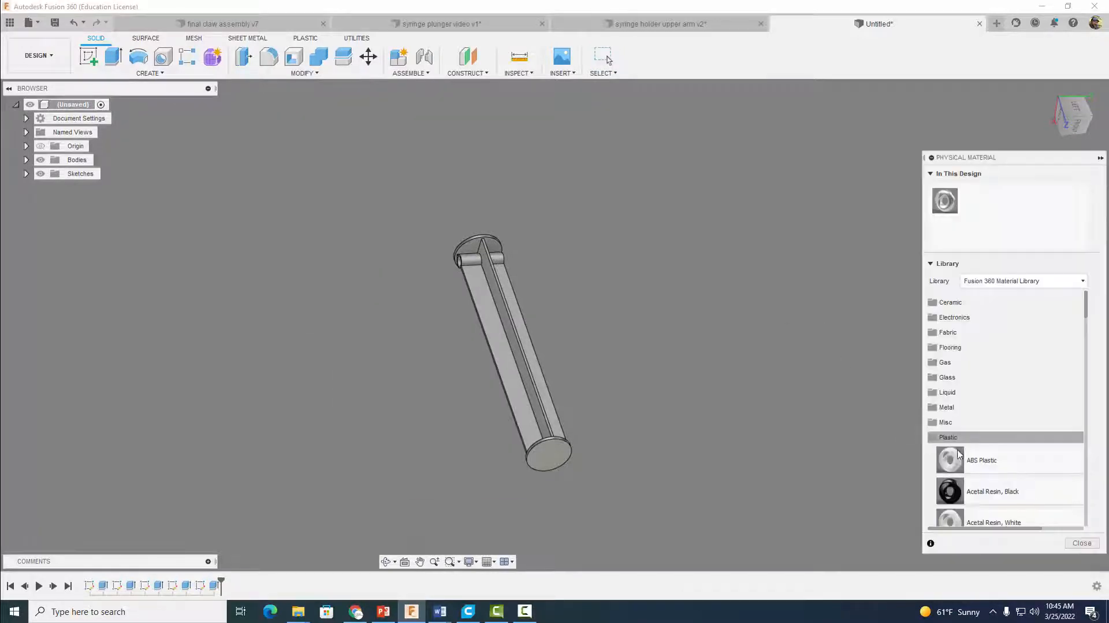
left_click_drag(1086, 312, 1084, 435)
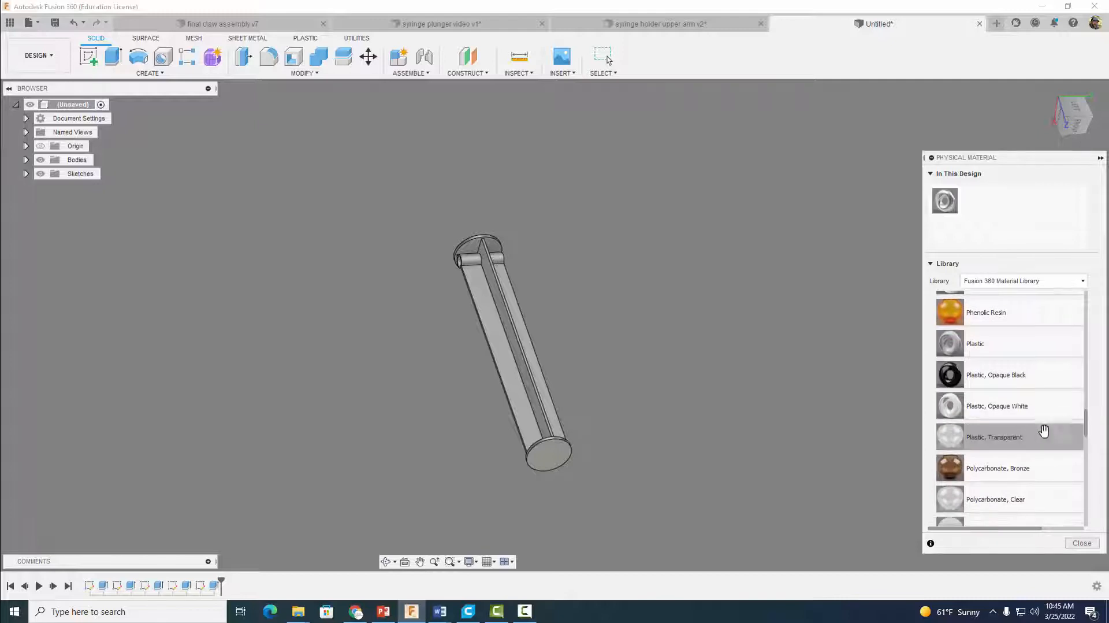
left_click_drag(992, 436, 518, 390)
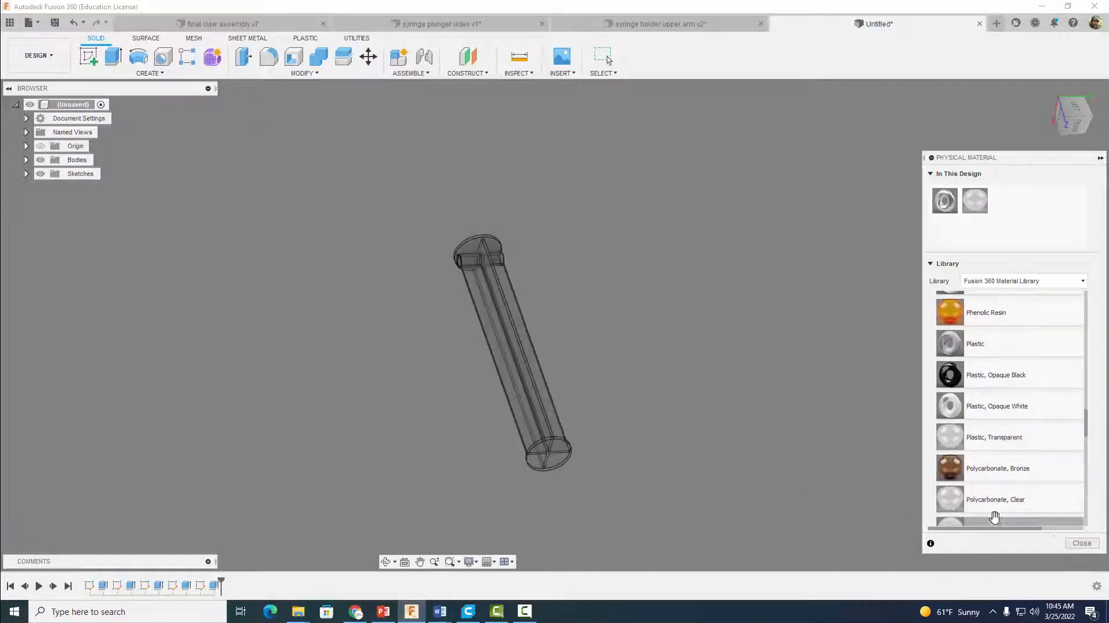
left_click(1081, 543)
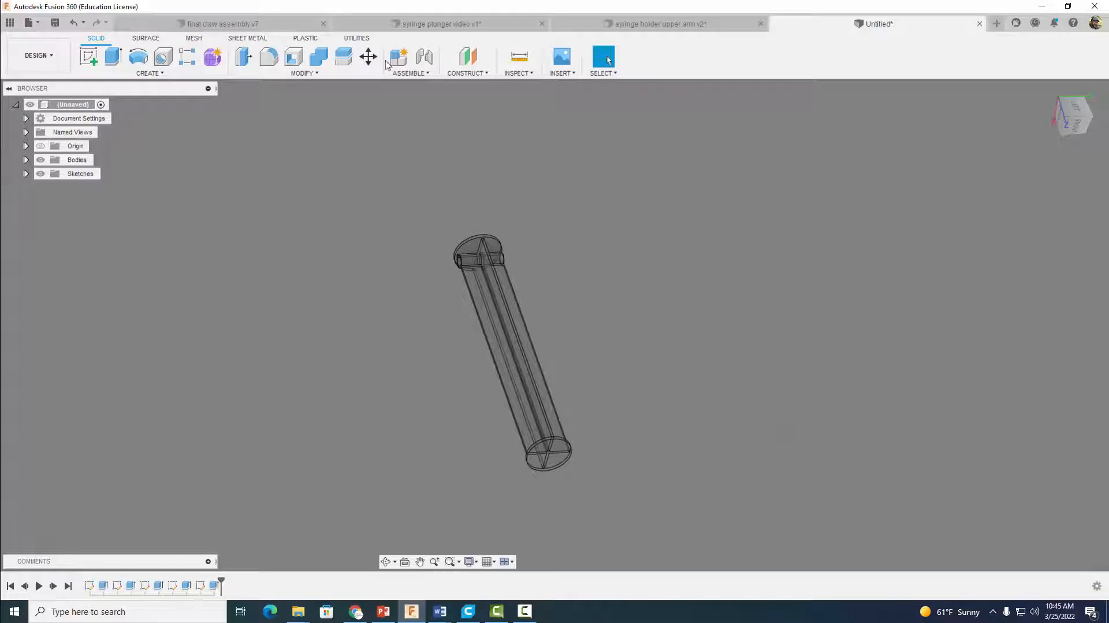
- Switch to the syringe plunger video v1 design, exit its open sketch, examine the black pointed tip, and return to the untitled design
left_click(409, 25)
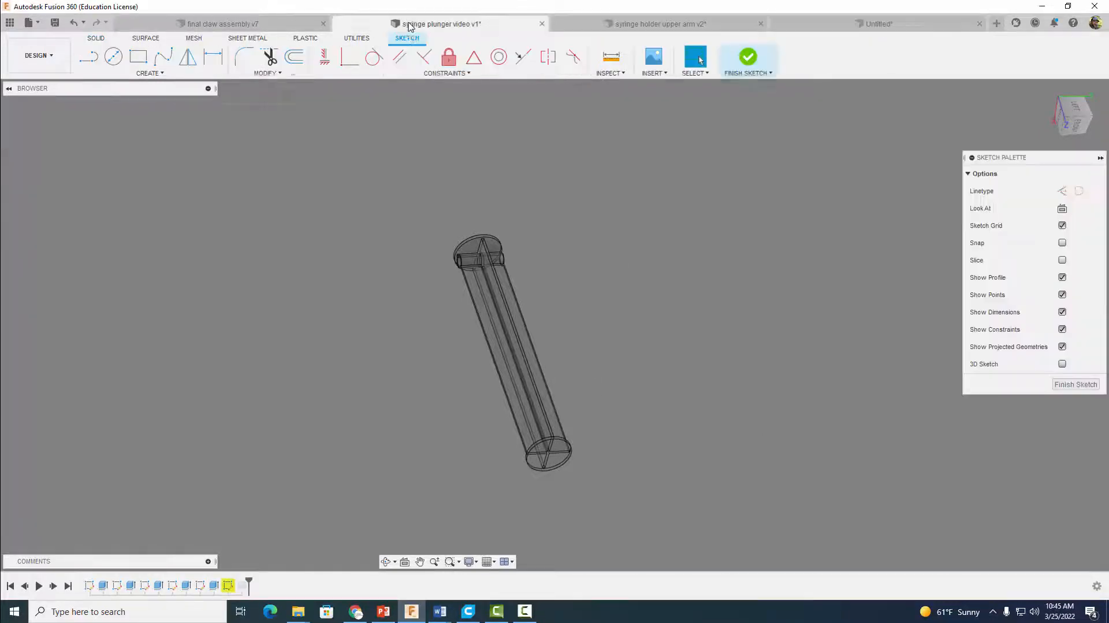
left_click(748, 57)
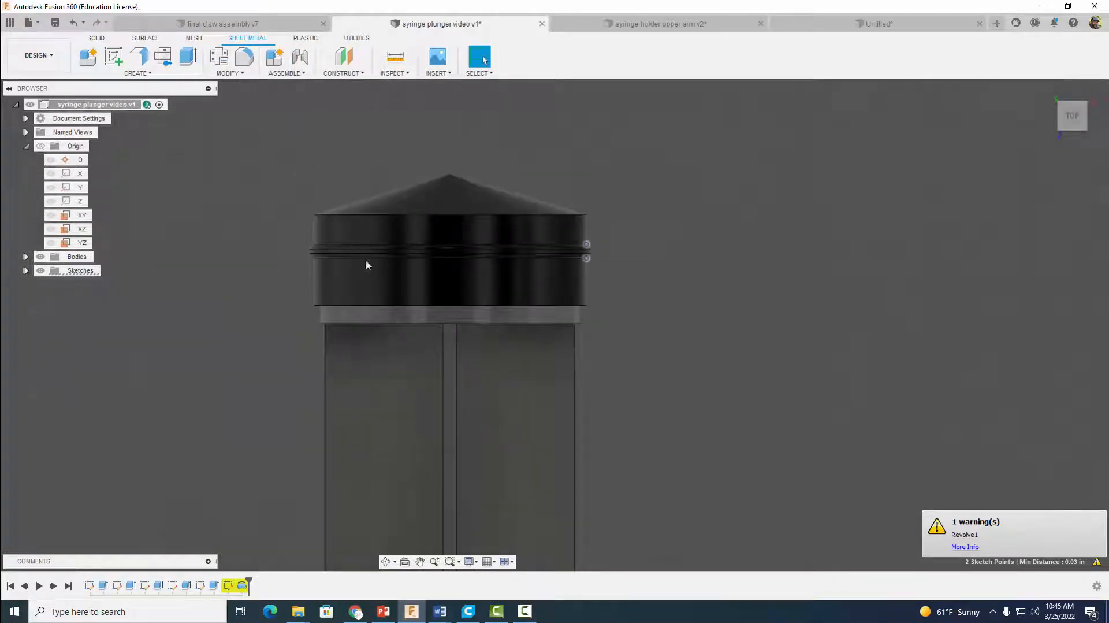
scroll(730, 265, "down", 5)
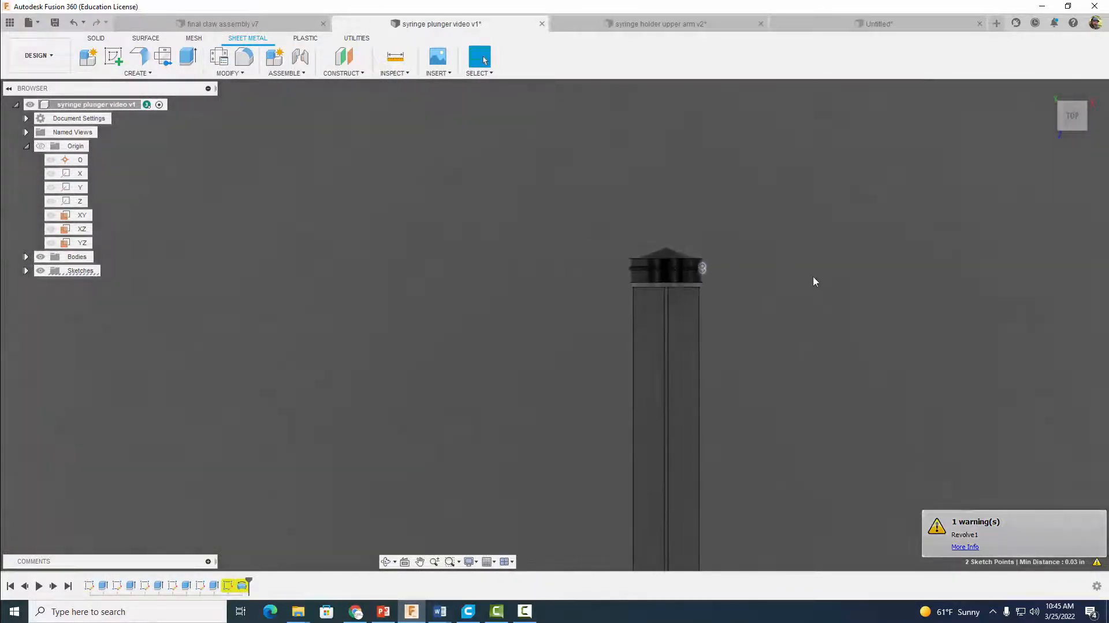
left_click(892, 23)
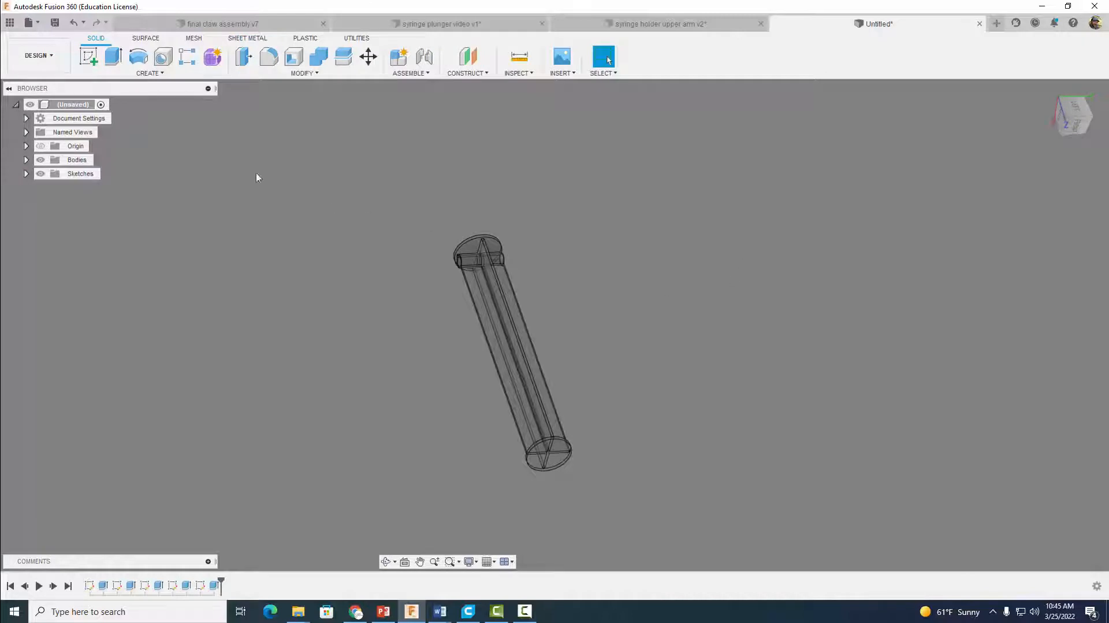
- Create a new sketch on the origin's XZ plane
left_click(25, 146)
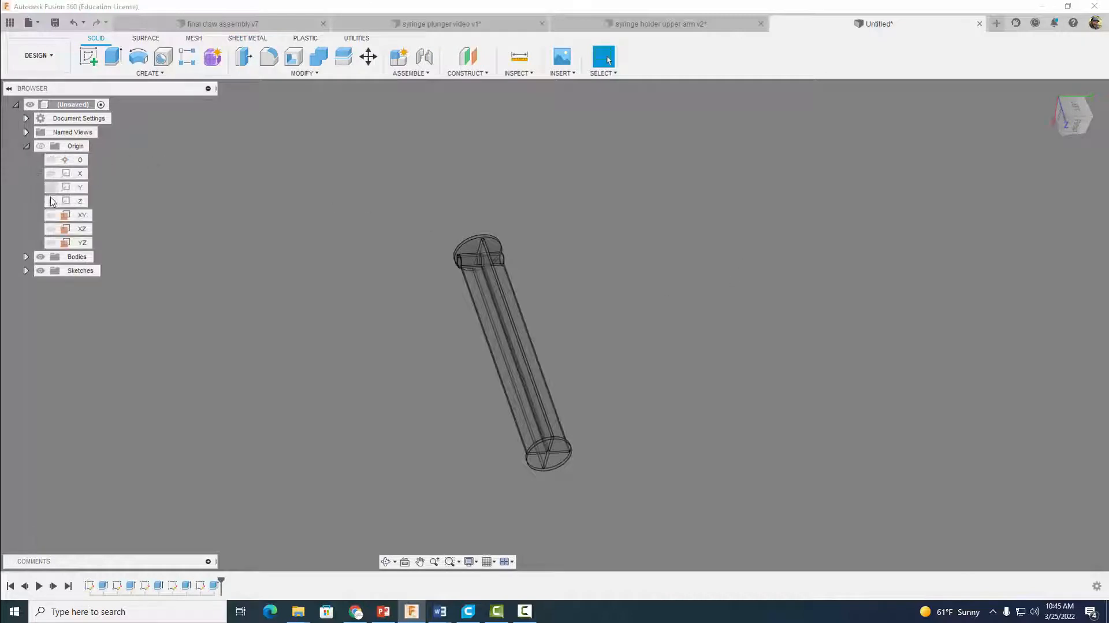
left_click(68, 228)
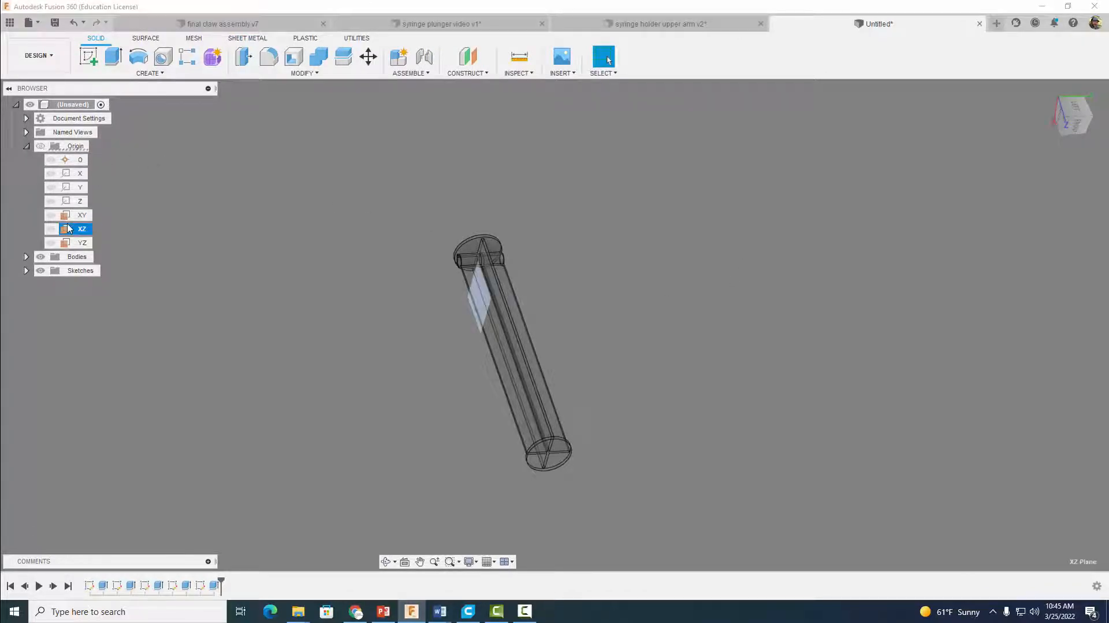
middle_click_drag(220, 278, 214, 220, "shift")
left_click_drag(214, 220, 231, 250)
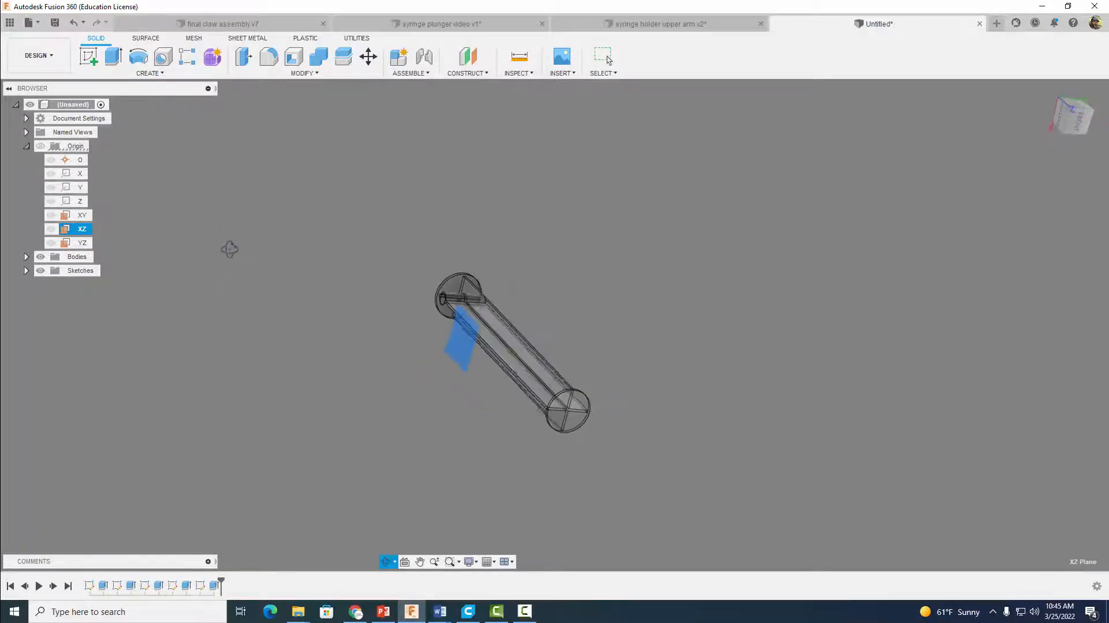
key("Escape")
left_click(89, 56)
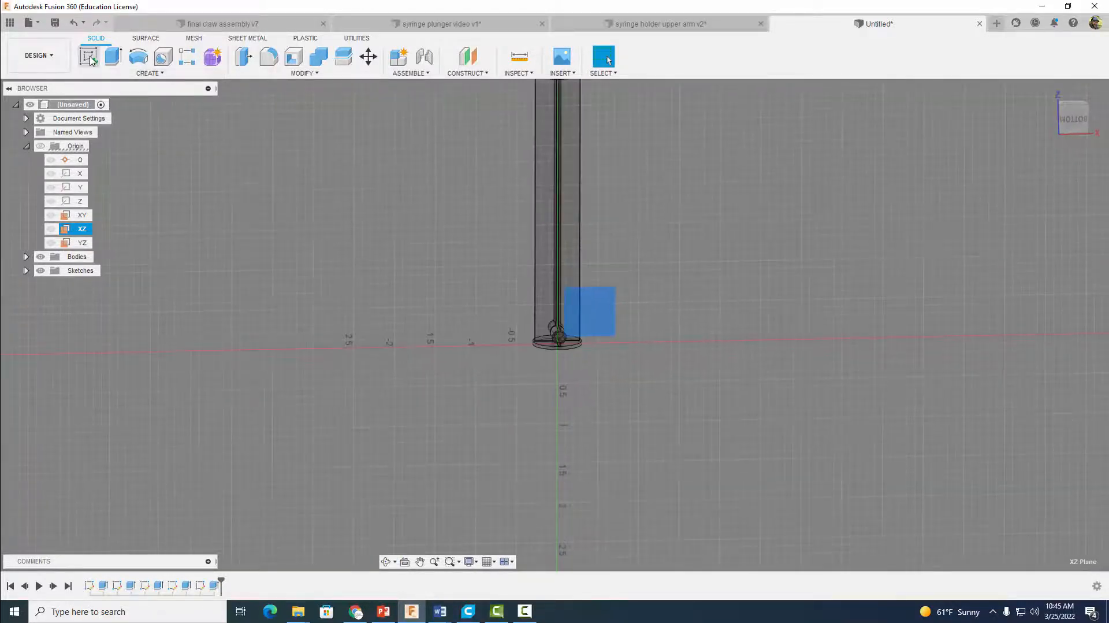
- Project the outer edge of the end disk at the shaft's upper end into the sketch
middle_click_drag(665, 199, 666, 361)
scroll(655, 277, "up", 5)
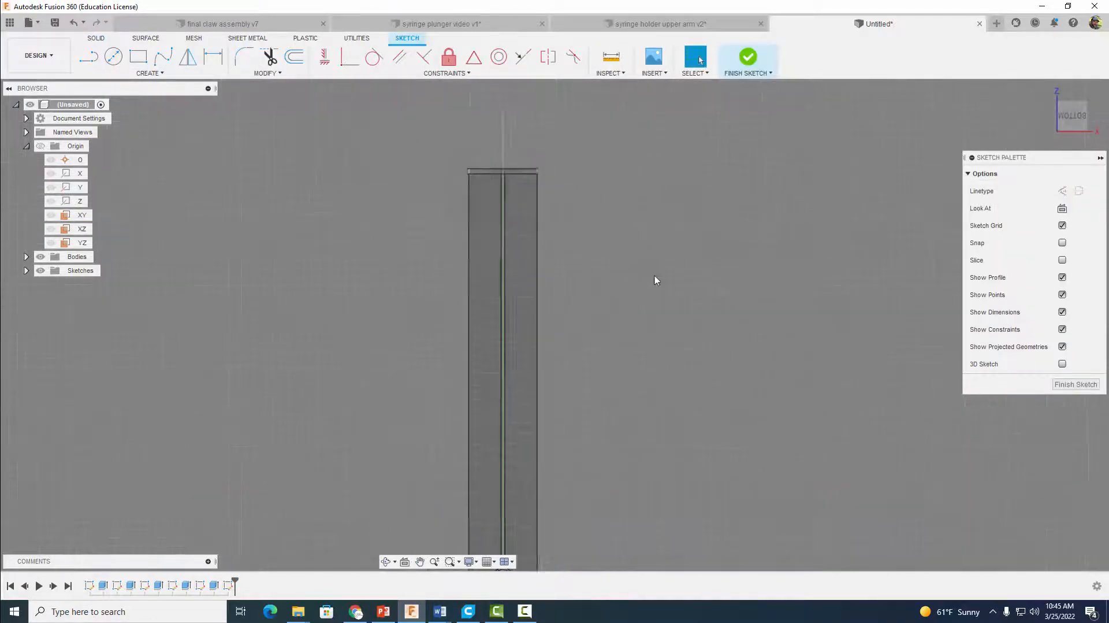
middle_click_drag(609, 264, 782, 433)
scroll(710, 349, "up", 5)
middle_click_drag(691, 309, 856, 457)
scroll(792, 416, "up", 1)
middle_click_drag(782, 388, 720, 332)
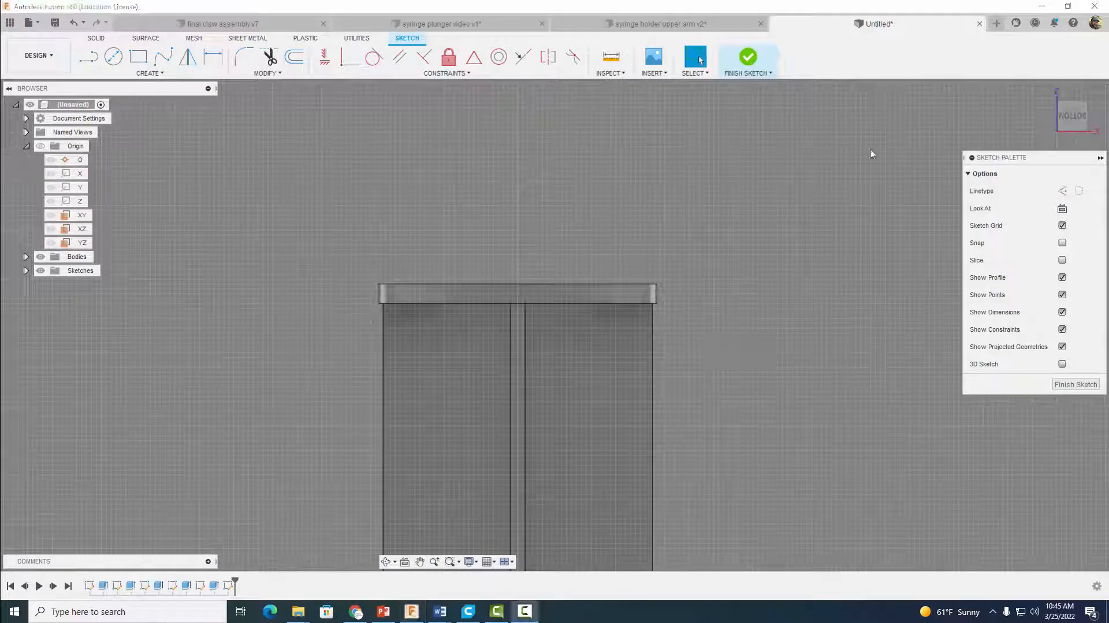
left_click(87, 57)
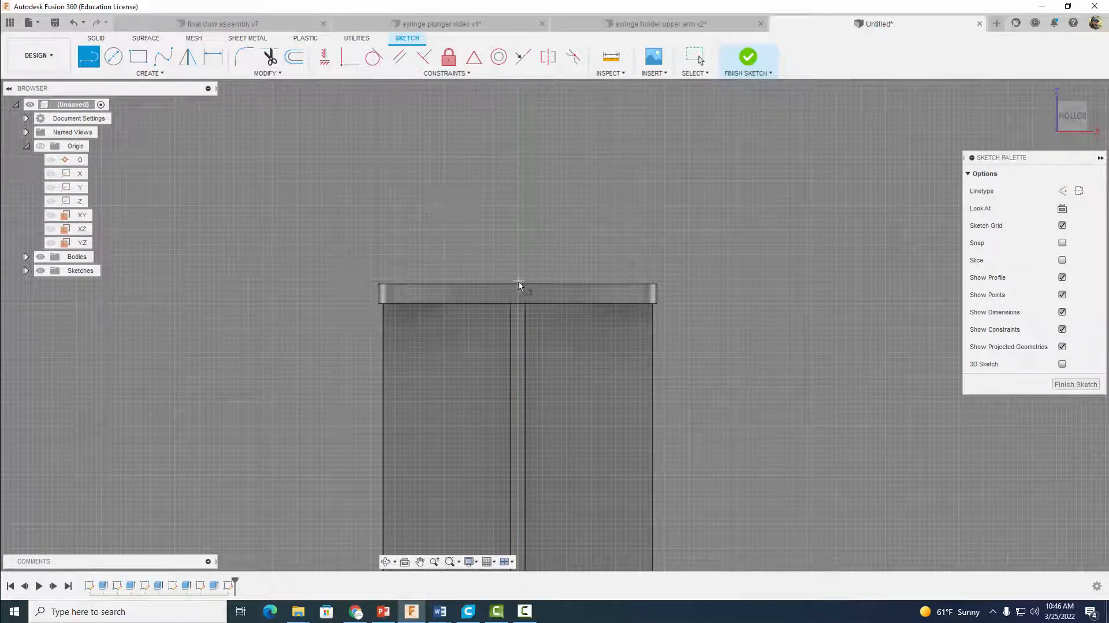
left_click(148, 73)
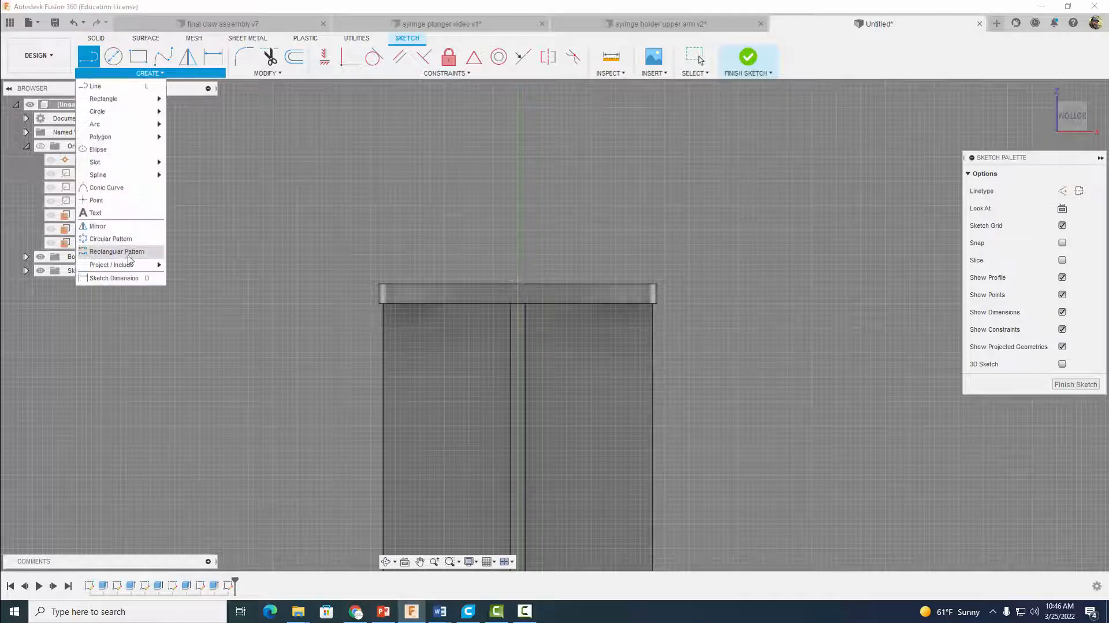
mouse_move(124, 264)
left_click(186, 266)
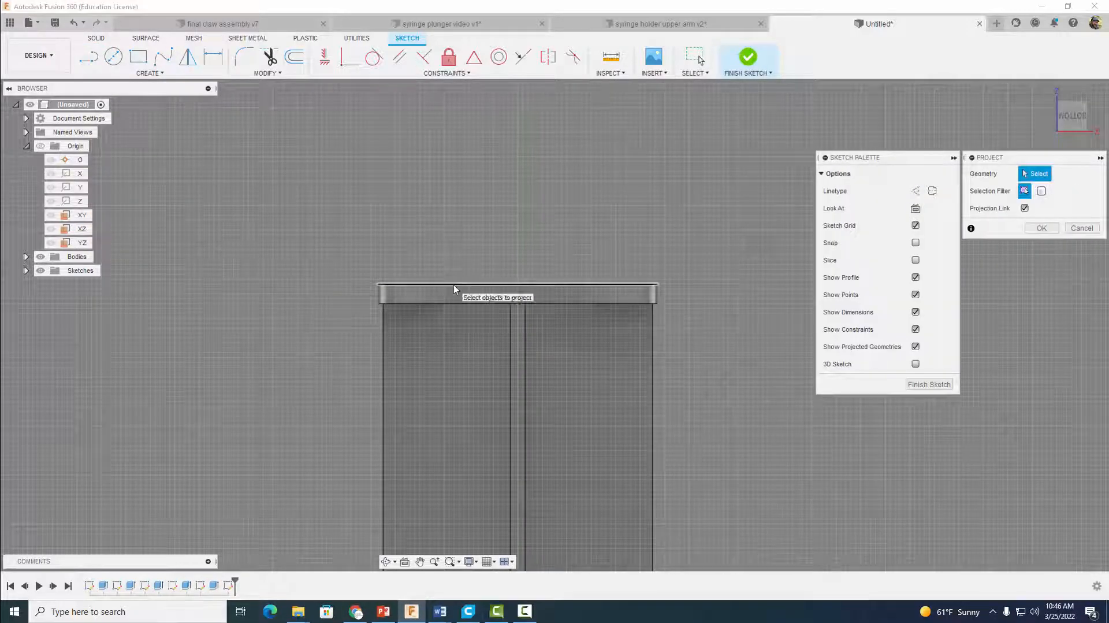
left_click(456, 283)
left_click(1042, 228)
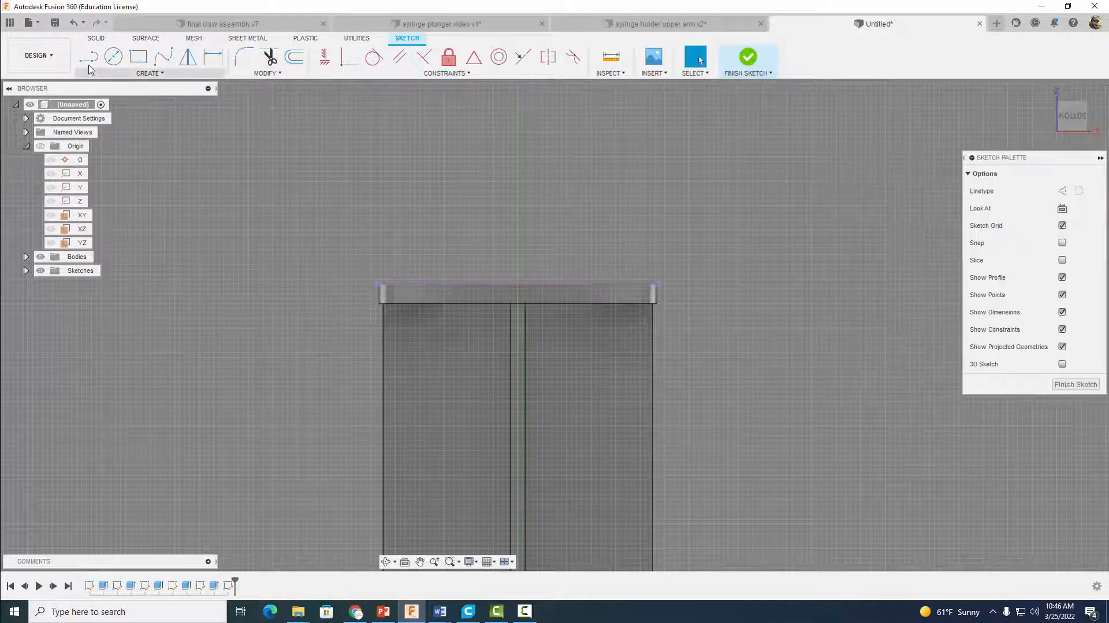
- Sketch a horizontal line about 0.32 in long outward from the projected edge's midpoint, followed by a 0.20 in vertical line upward
key("l")
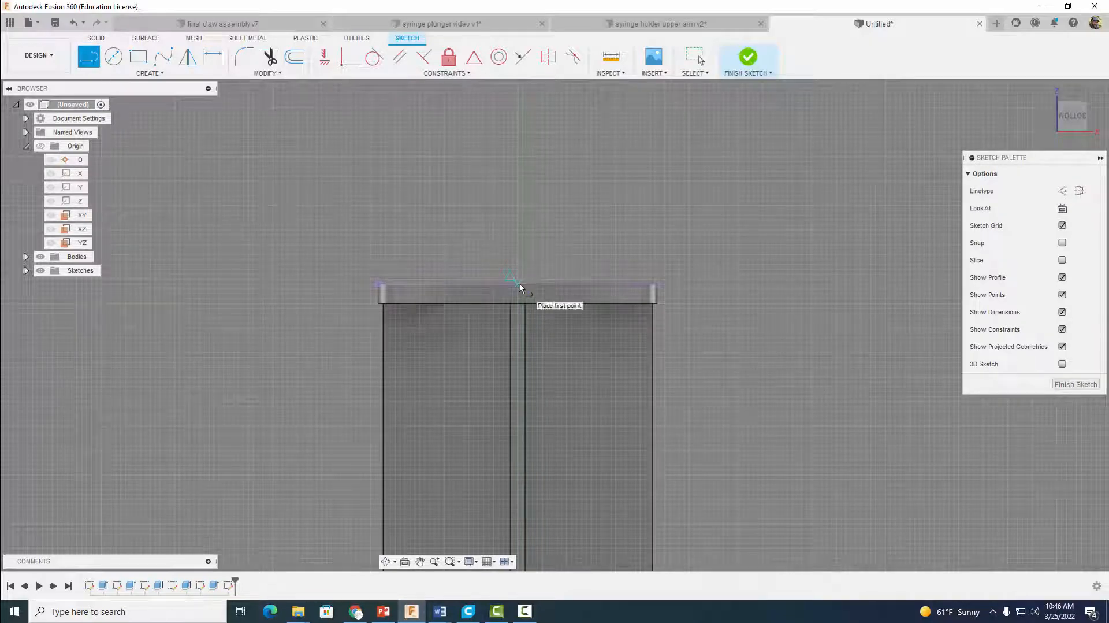
left_click(518, 284)
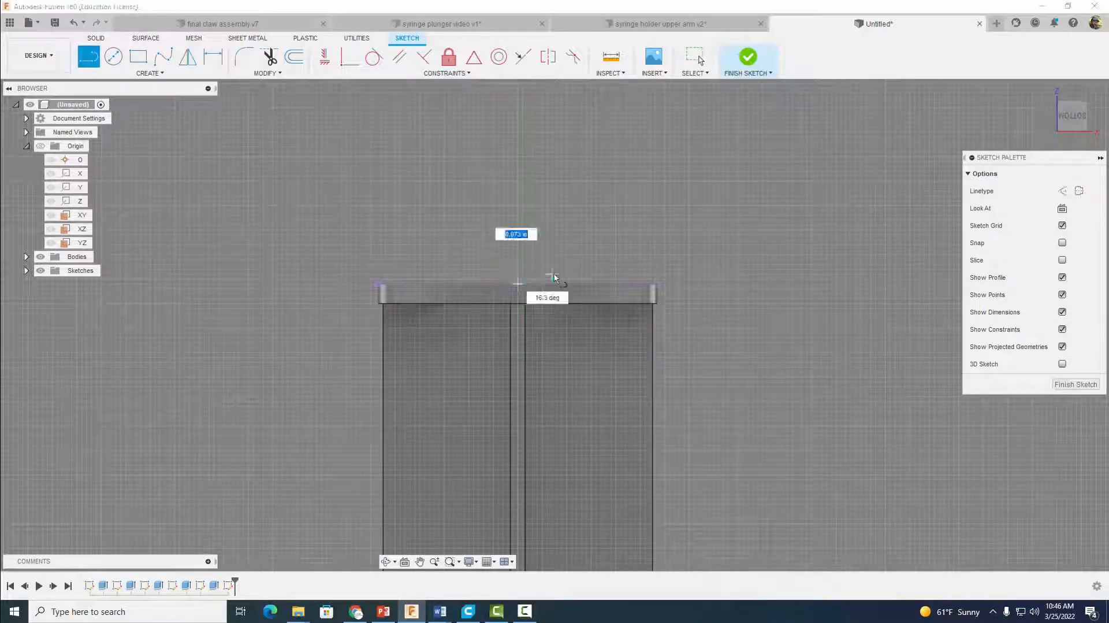
left_click(673, 284)
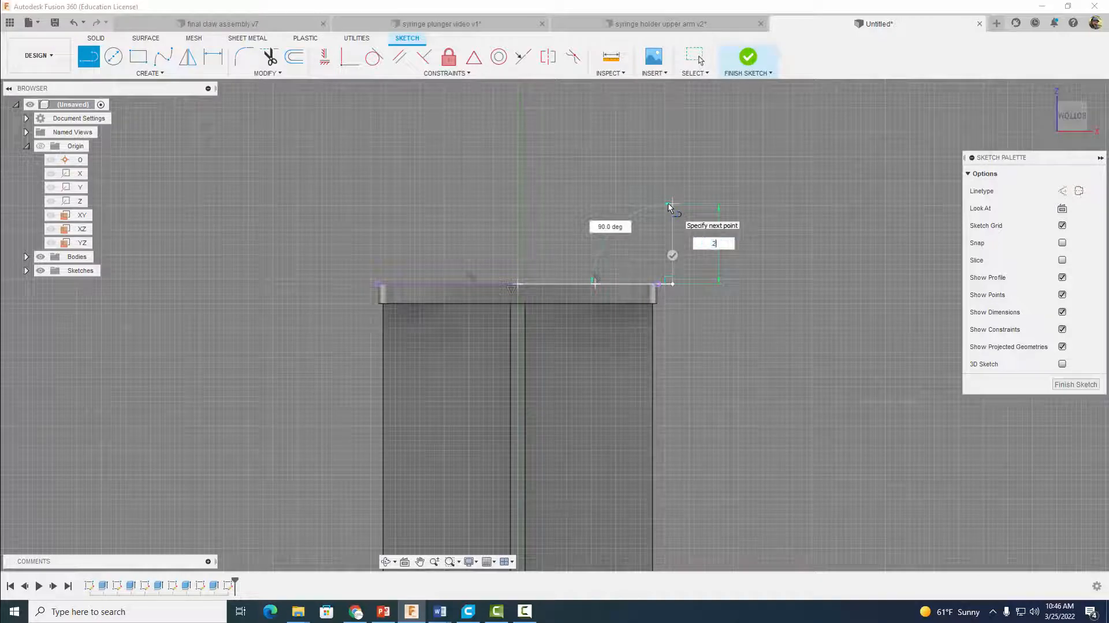
key("Return")
key("Escape")
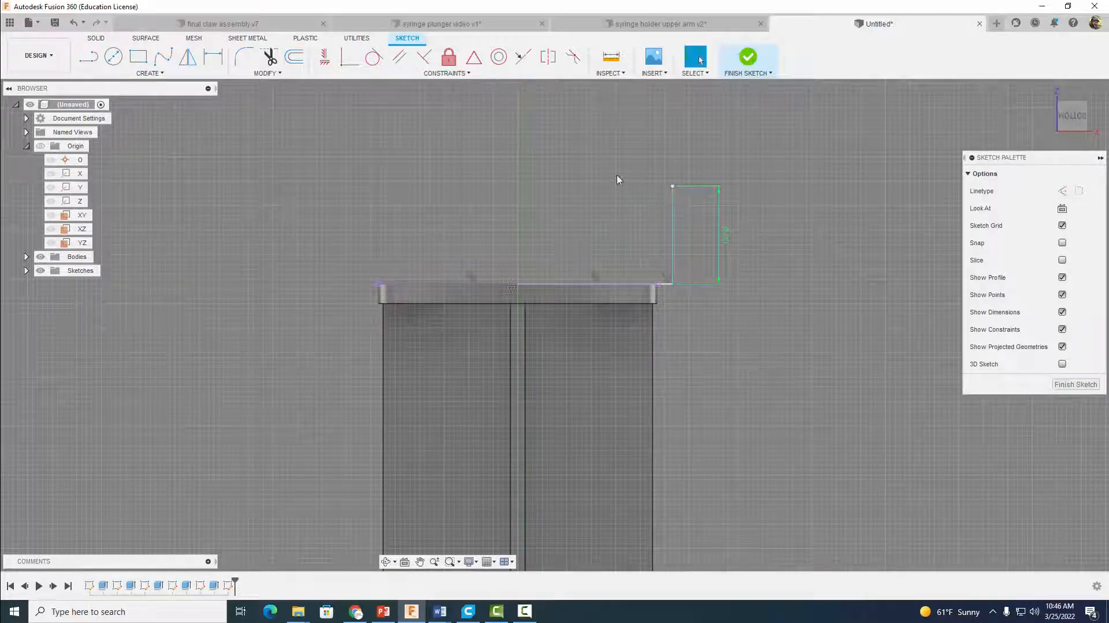
- Sketch a 0.29 in vertical line up from the disk's centre and close the profile with a sloping line to the shorter outer line
left_click(91, 59)
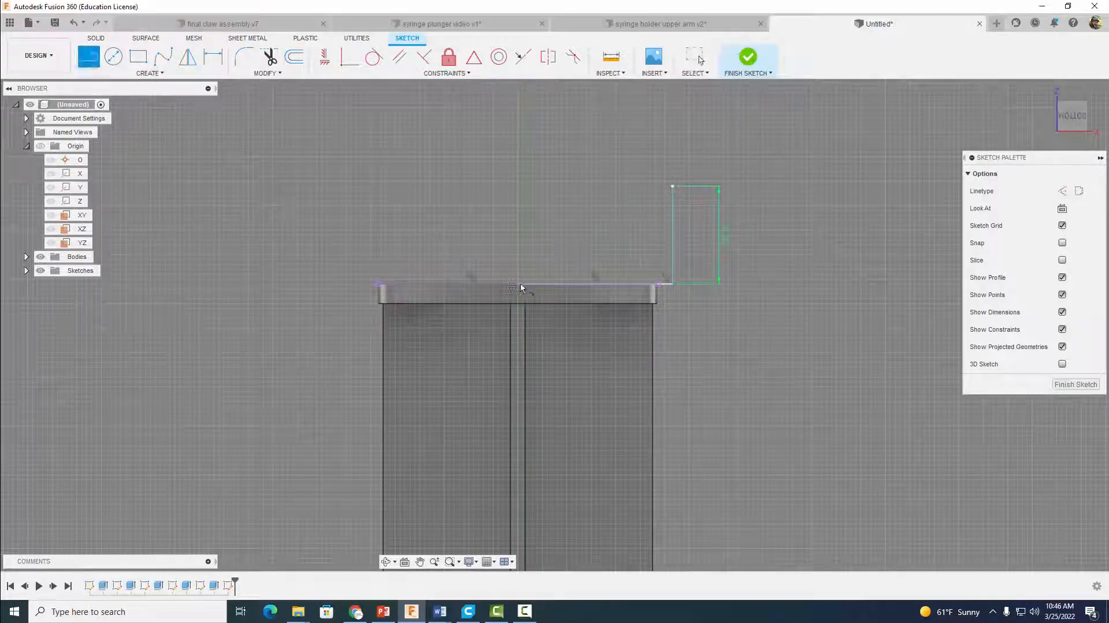
left_click(517, 146)
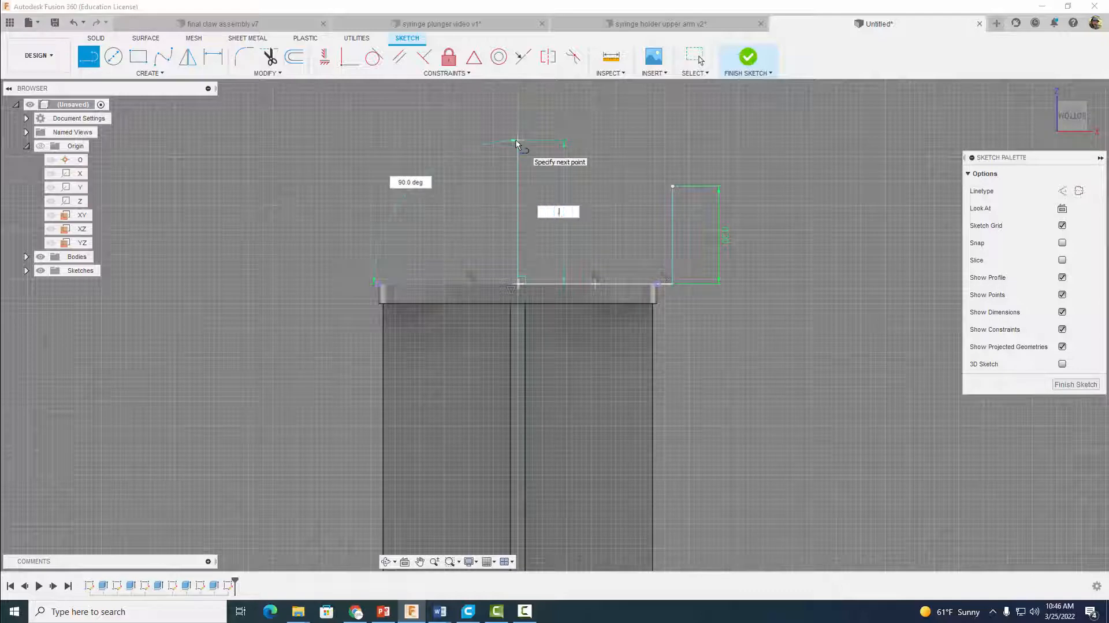
type("25")
key("Return")
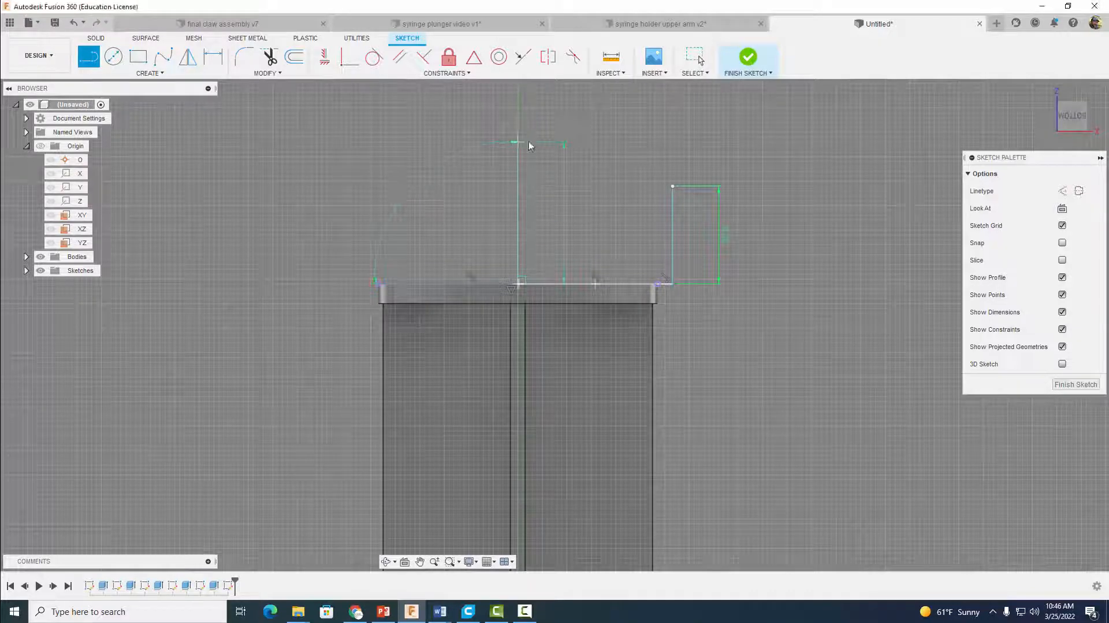
key("Escape")
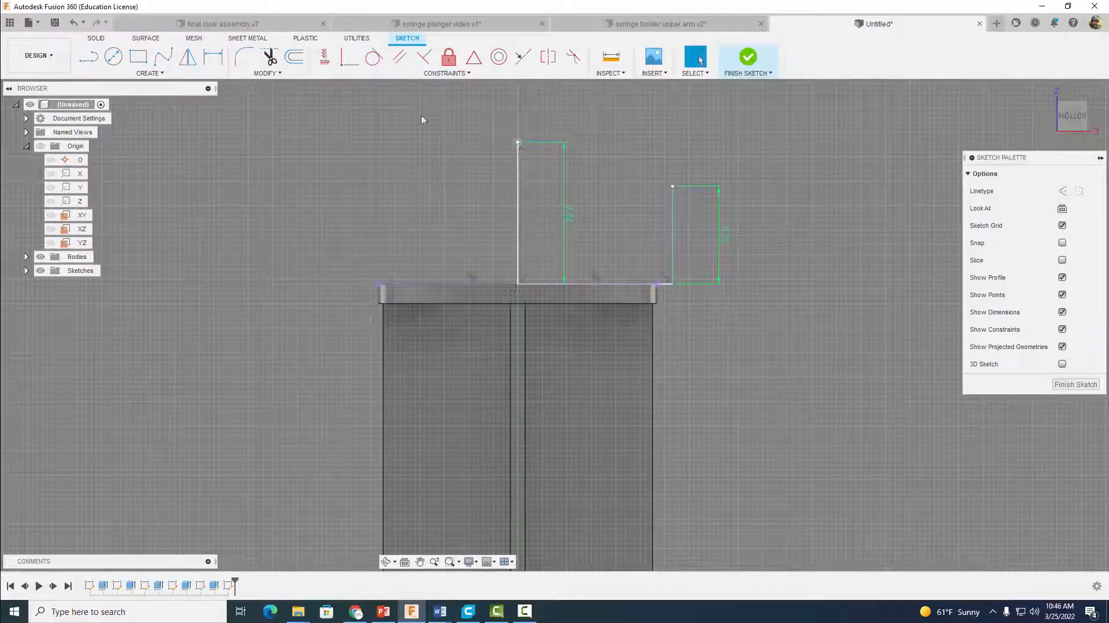
key("l")
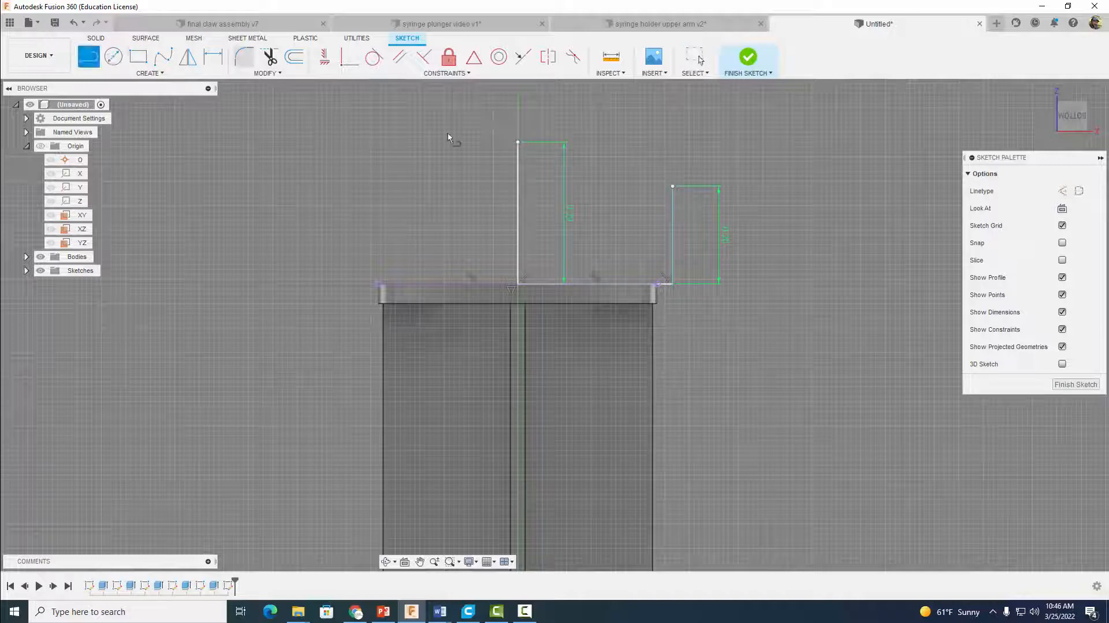
left_click(672, 186)
left_click(518, 143)
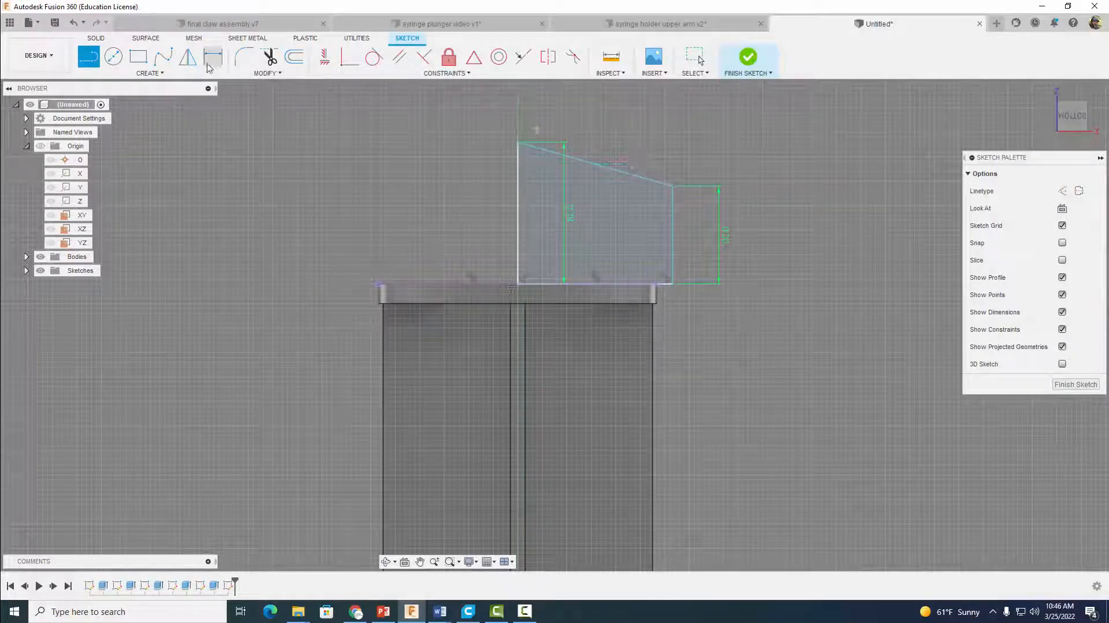
- Dimension the base line of the tip profile to 0.29 in
key("d")
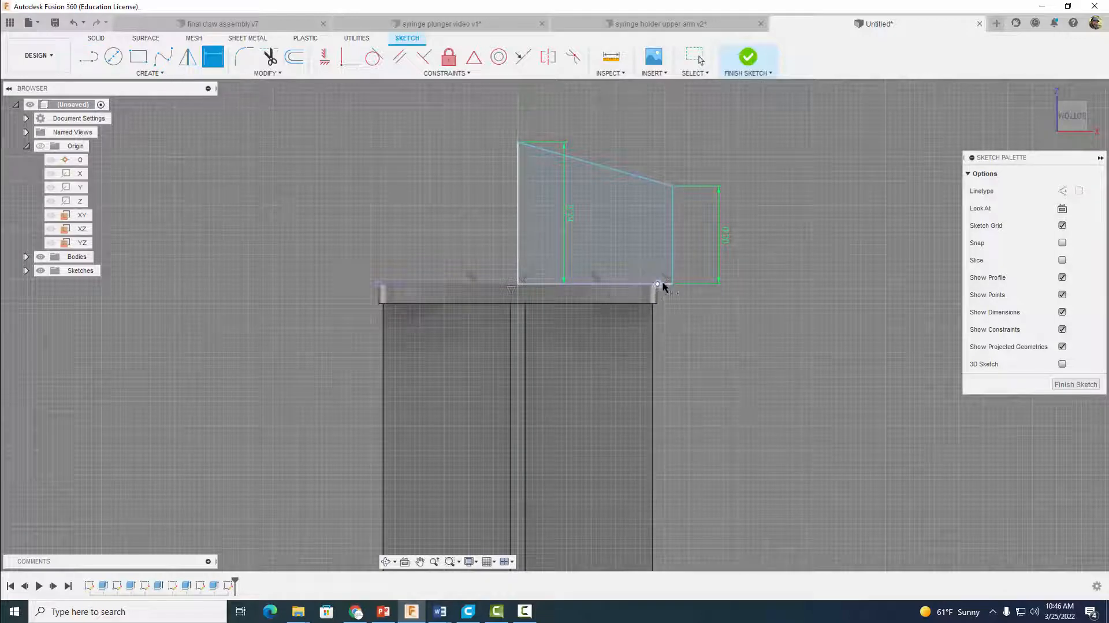
left_click(659, 284)
left_click(662, 334)
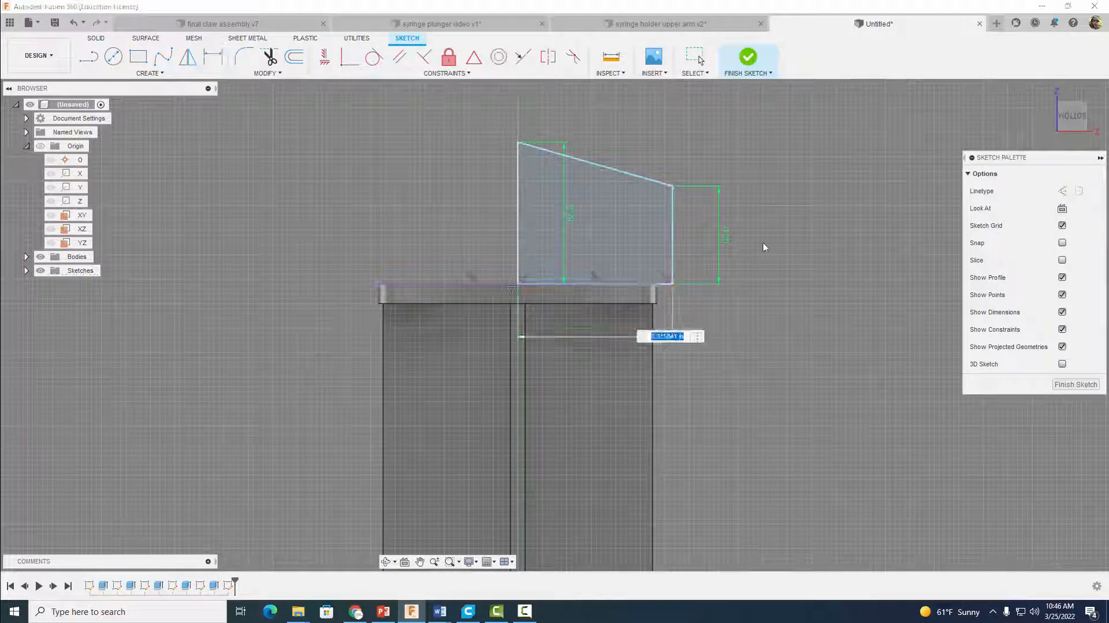
type("28")
key("Return")
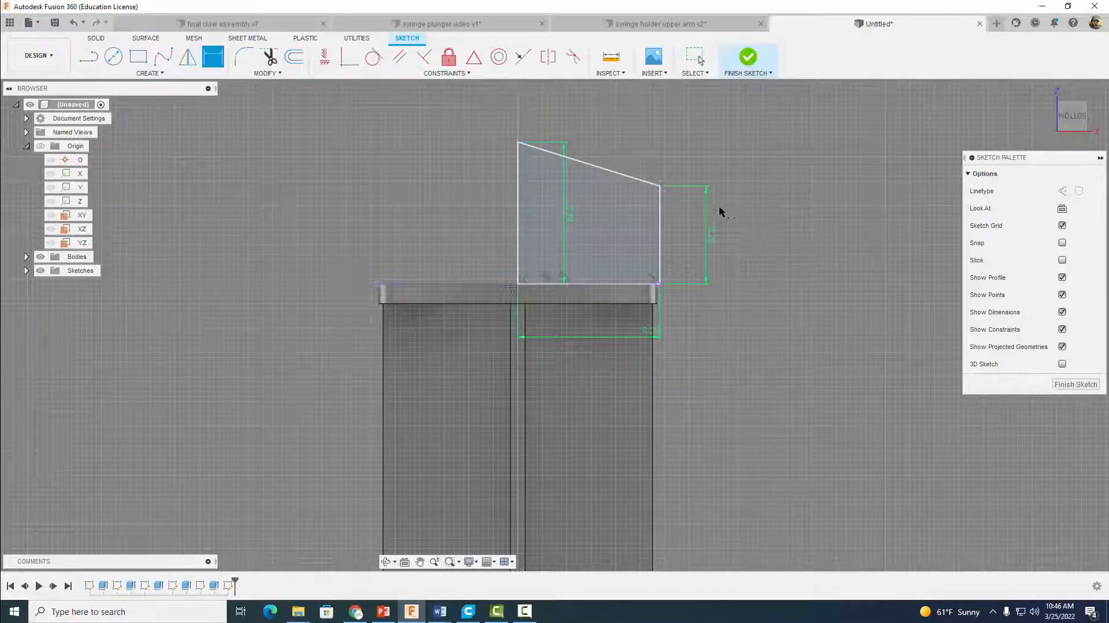
- Sketch a small rectangle about 0.037 in wide and 0.033 in high against the outside of the profile's outer vertical line
scroll(723, 210, "up", 4)
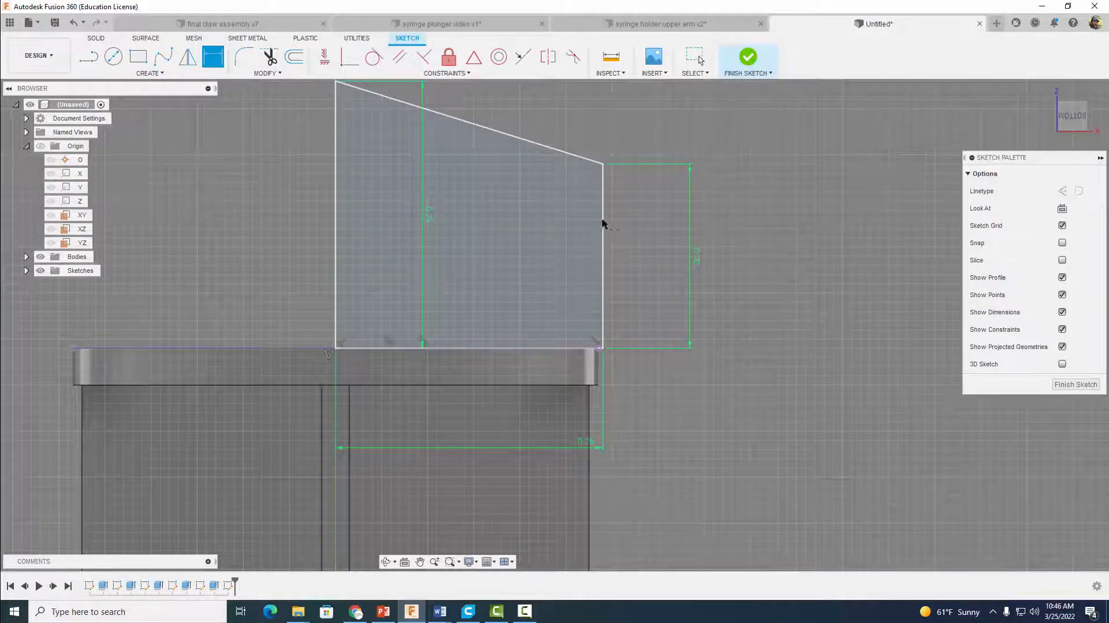
left_click(139, 60)
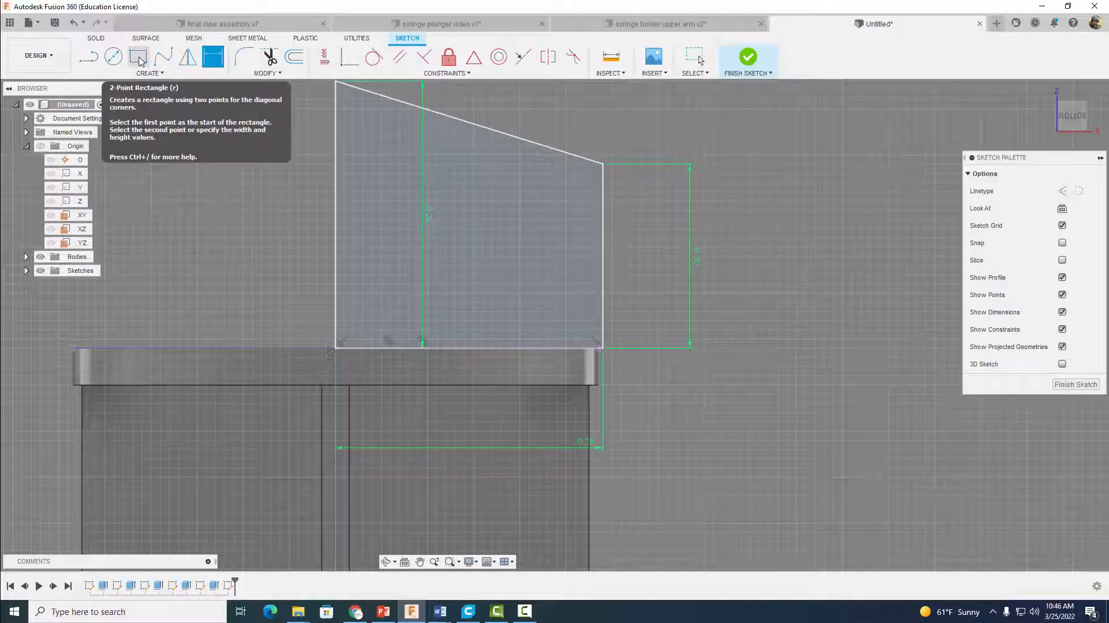
left_click(139, 60)
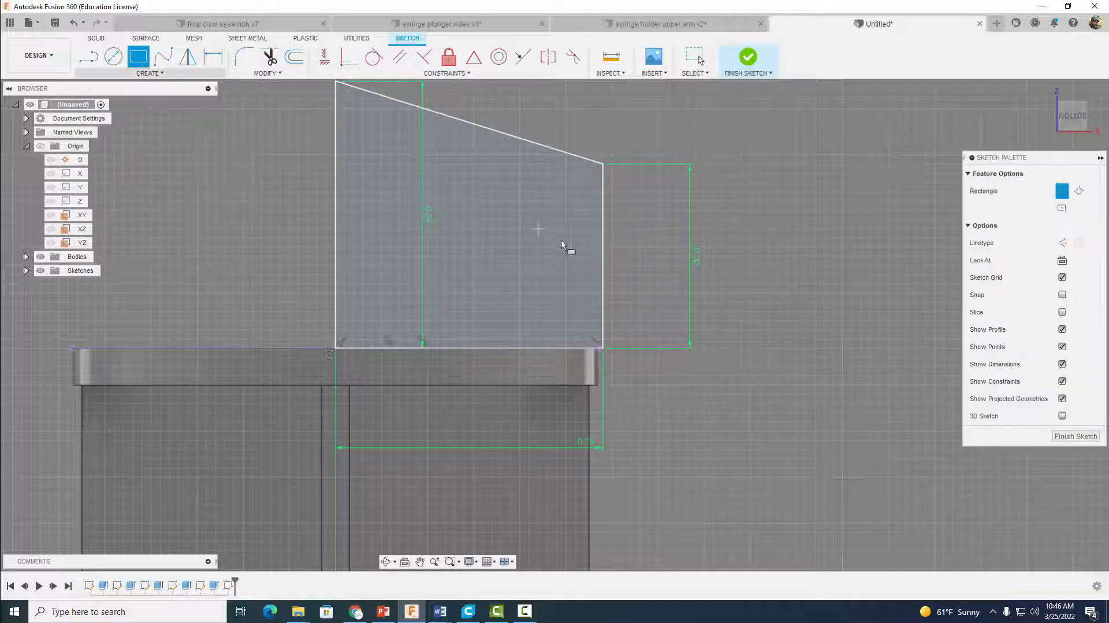
left_click(604, 234)
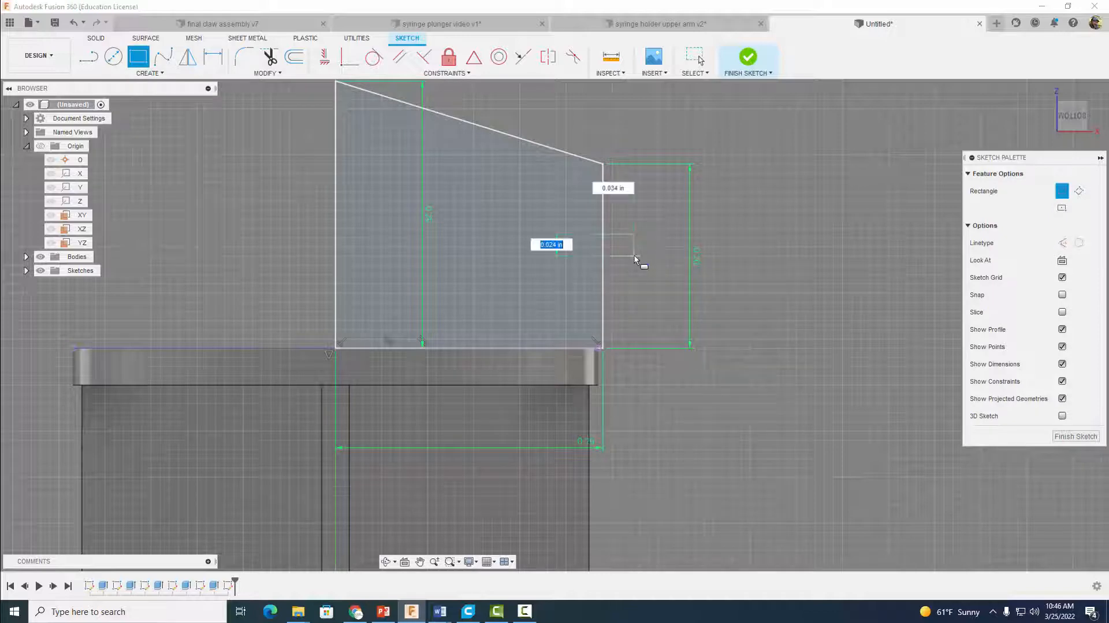
left_click(637, 265)
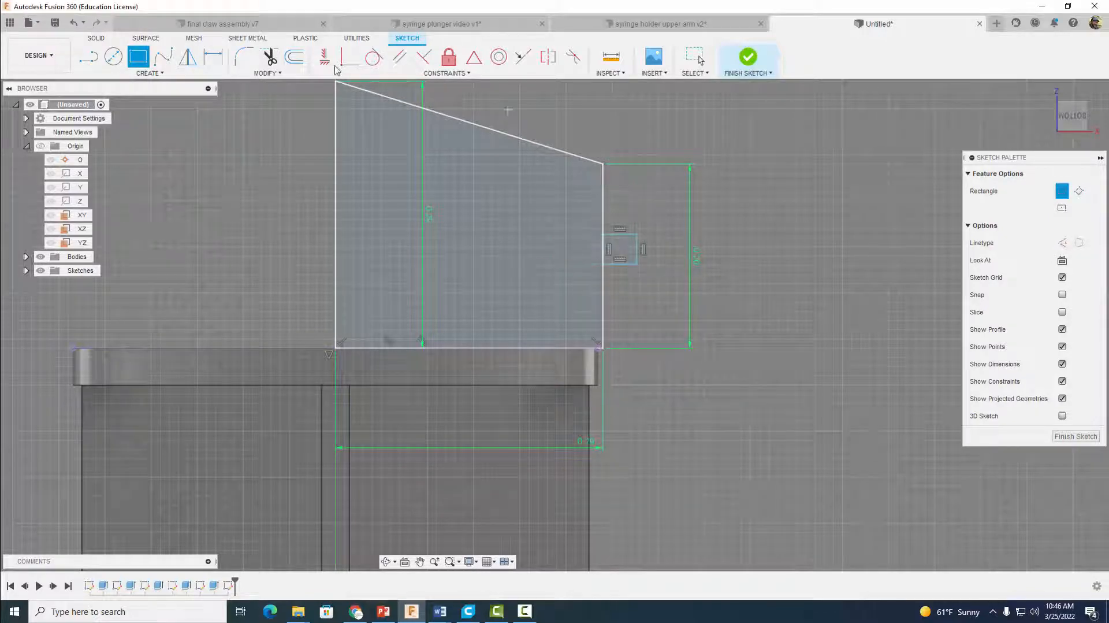
- Set the small rectangle's width to 0.01 in
left_click(213, 57)
left_click(616, 265)
left_click(621, 276)
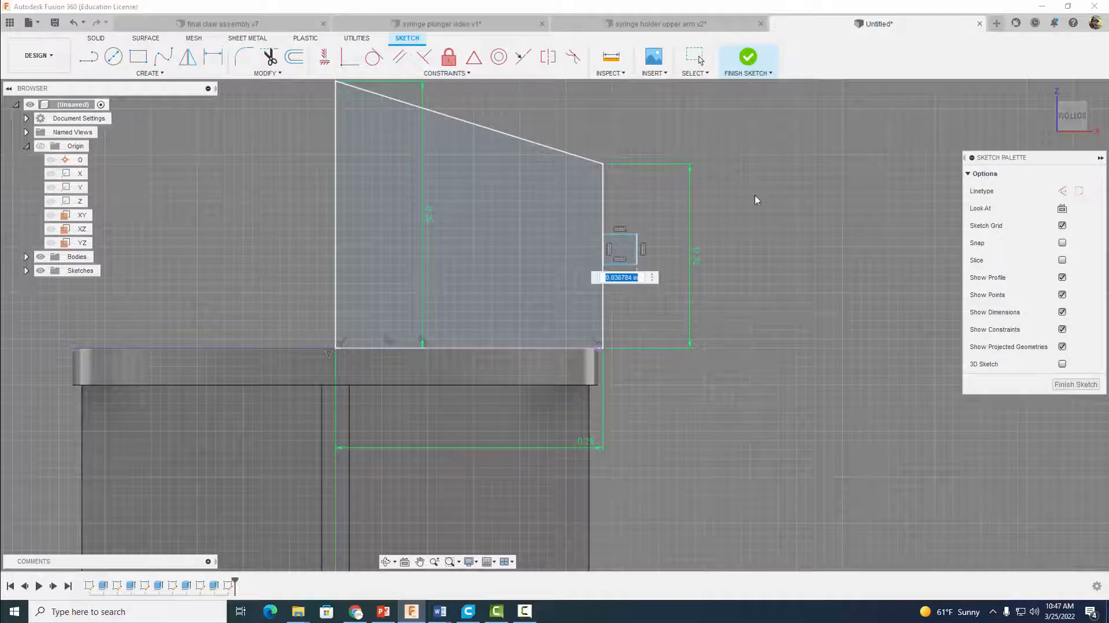
type(".01")
key("Return")
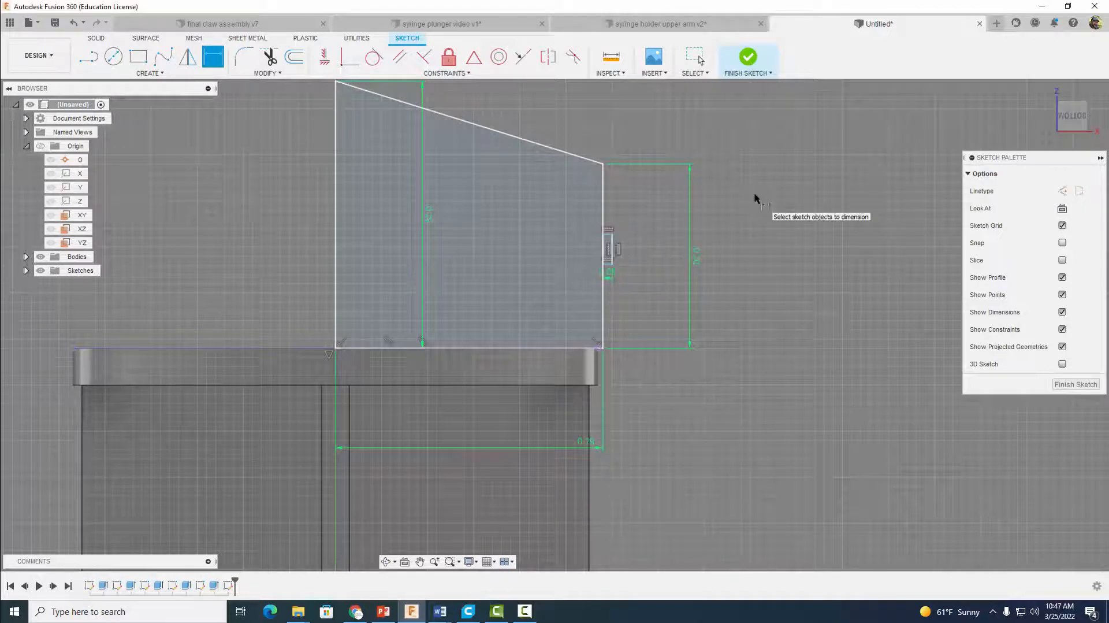
- Set the small rectangle's height to 0.02 in
scroll(620, 244, "up", 3)
scroll(619, 244, "up", 2)
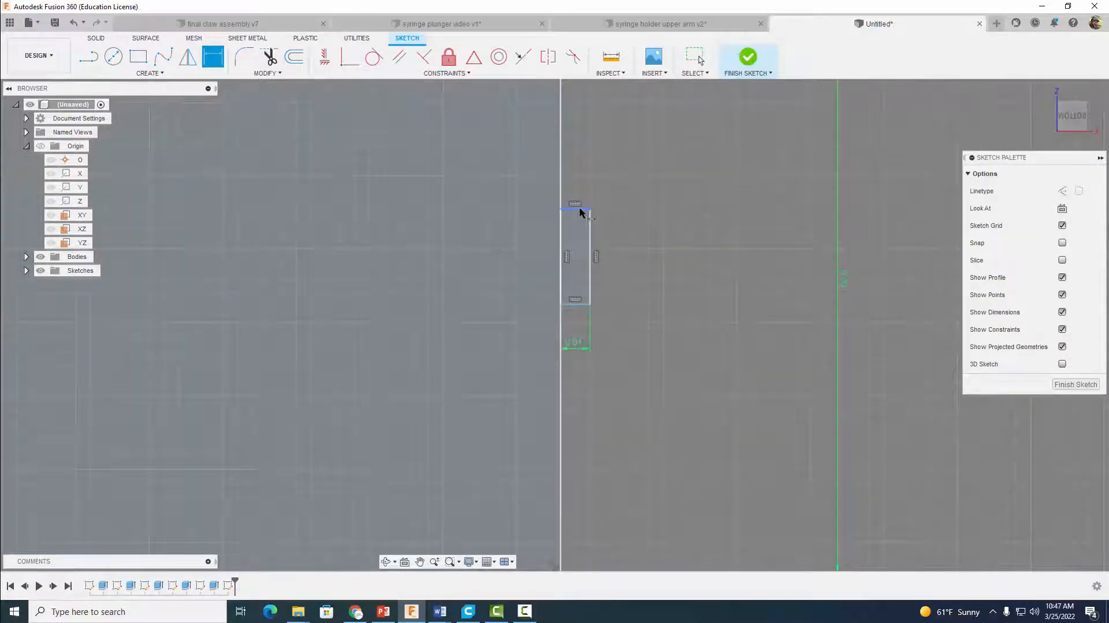
left_click(575, 209)
left_click(612, 221)
left_click(665, 318)
left_click(590, 245)
left_click(626, 248)
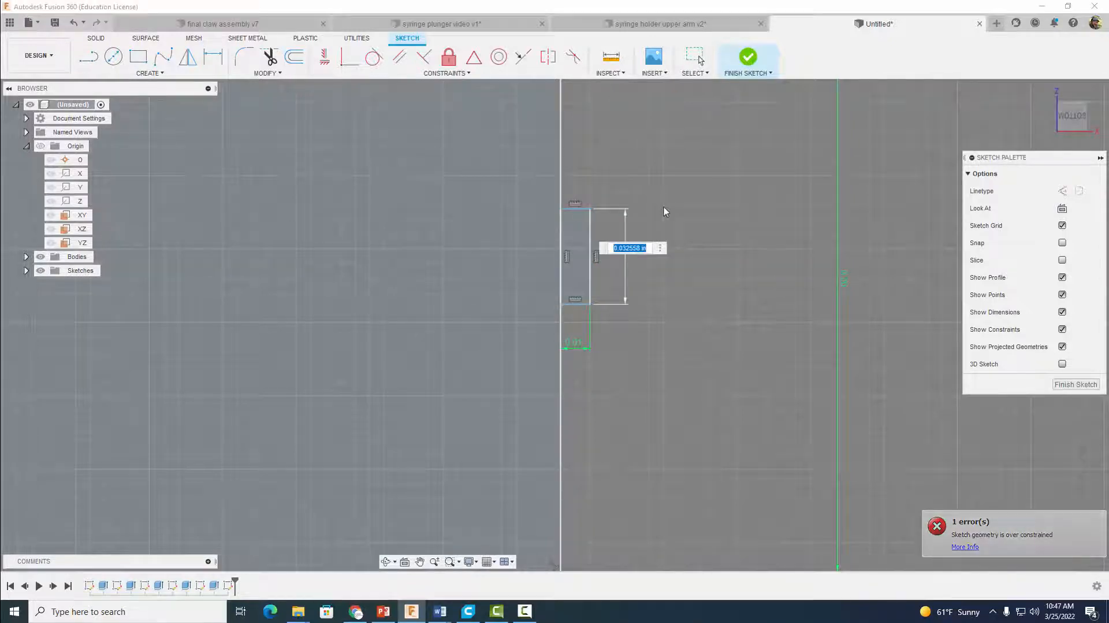
key("Return")
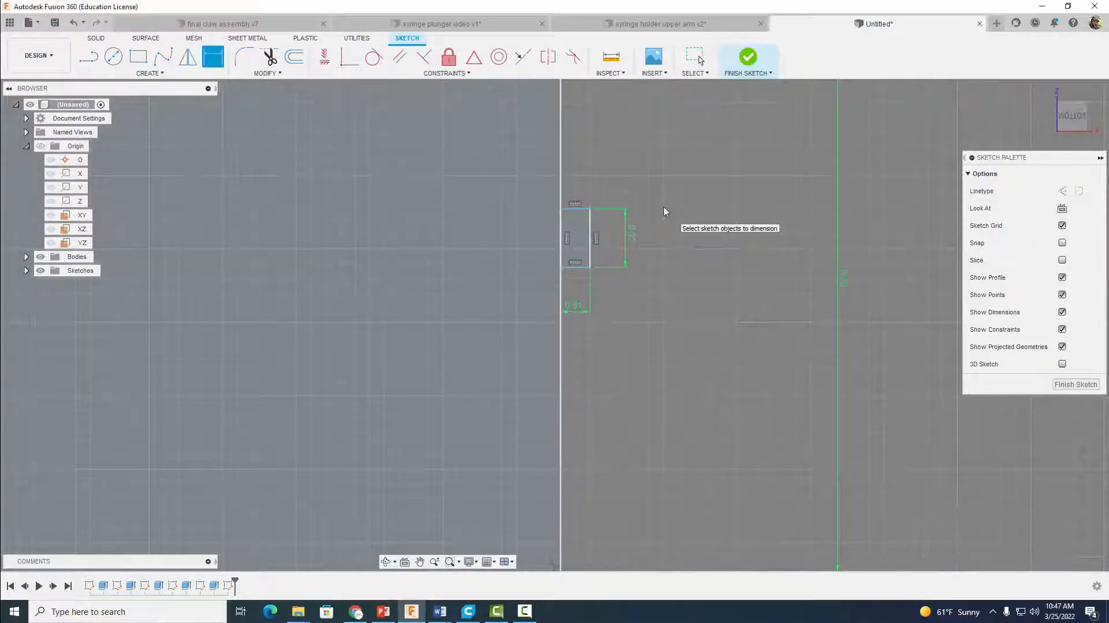
- Dimension the distance from the profile's base to the small rectangle's lower edge as 0.1 in
scroll(663, 210, "down", 3)
left_click(613, 239)
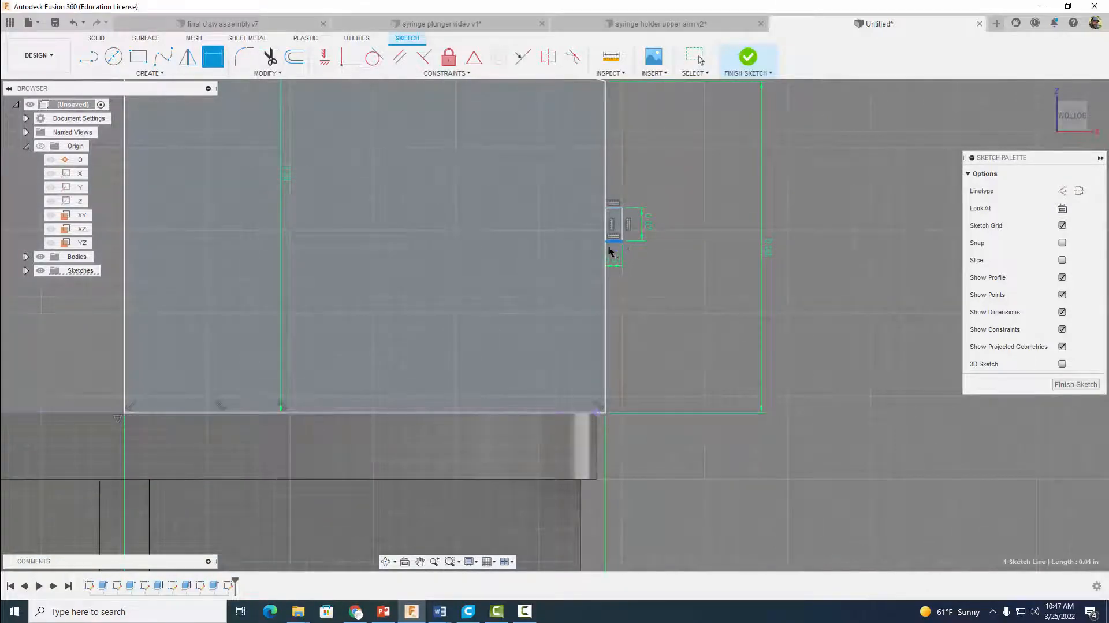
left_click(597, 410)
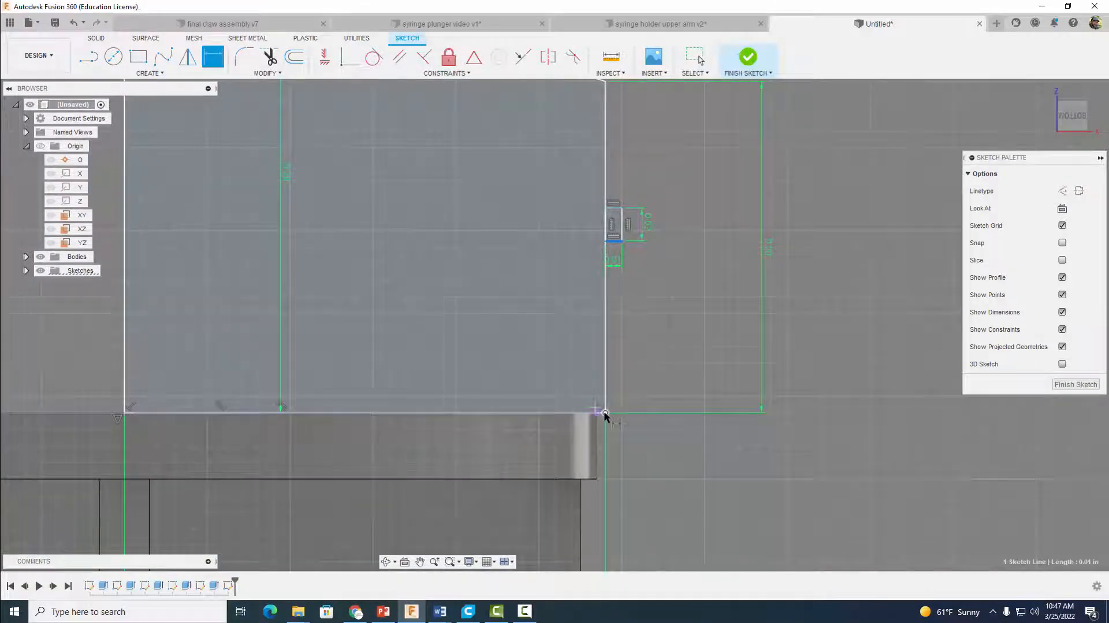
left_click(547, 370)
type(".1")
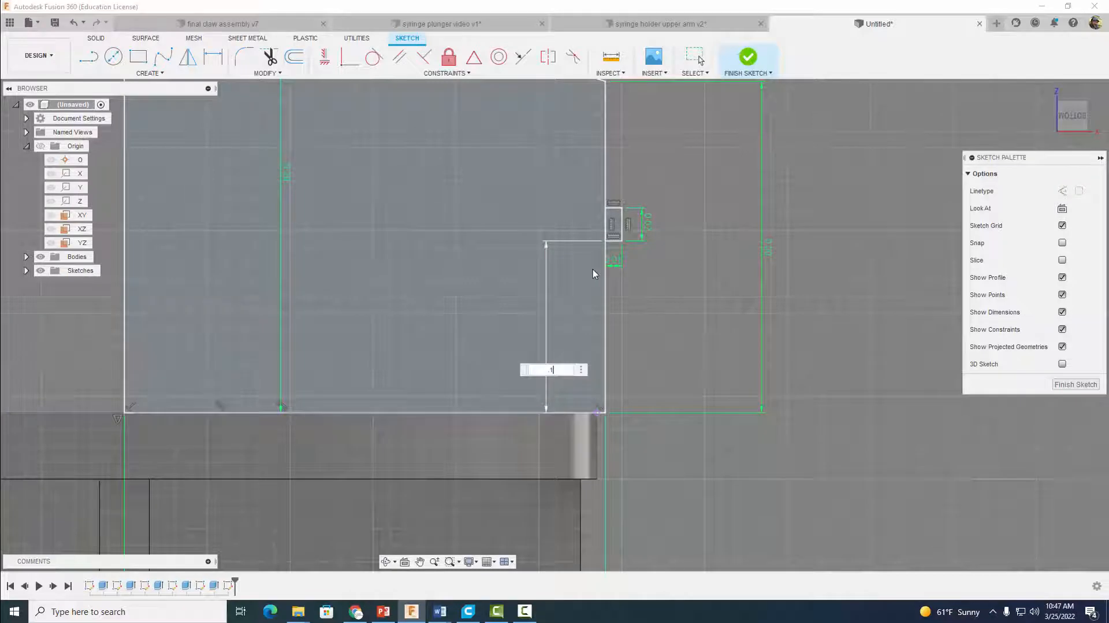
key("Return")
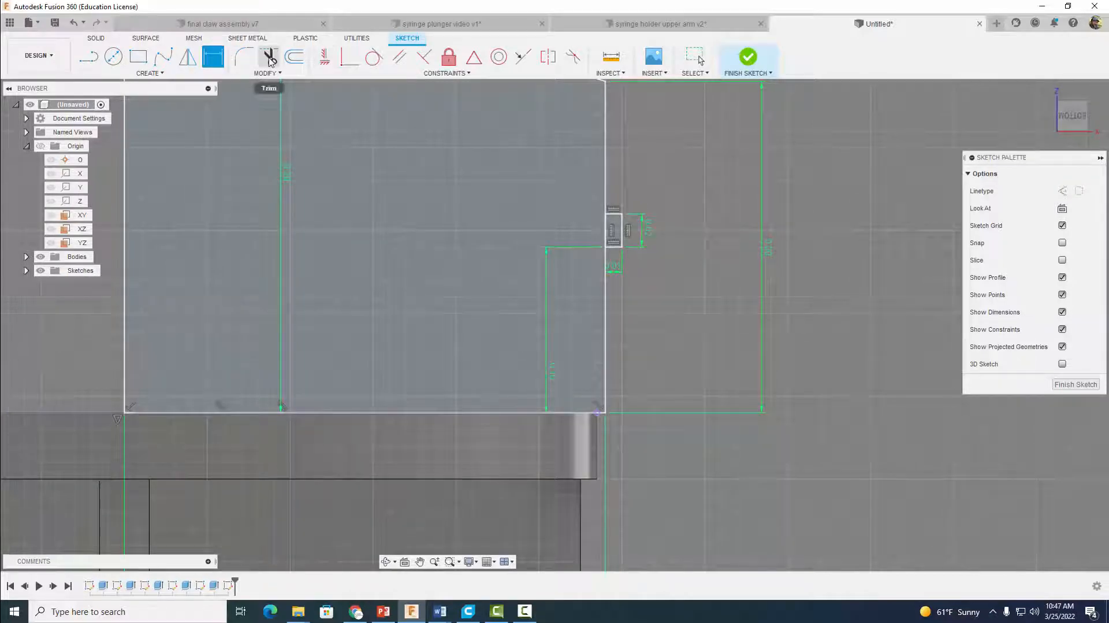
- Trim the line between the small rectangle and the tip profile to merge them into one outline
left_click(269, 56)
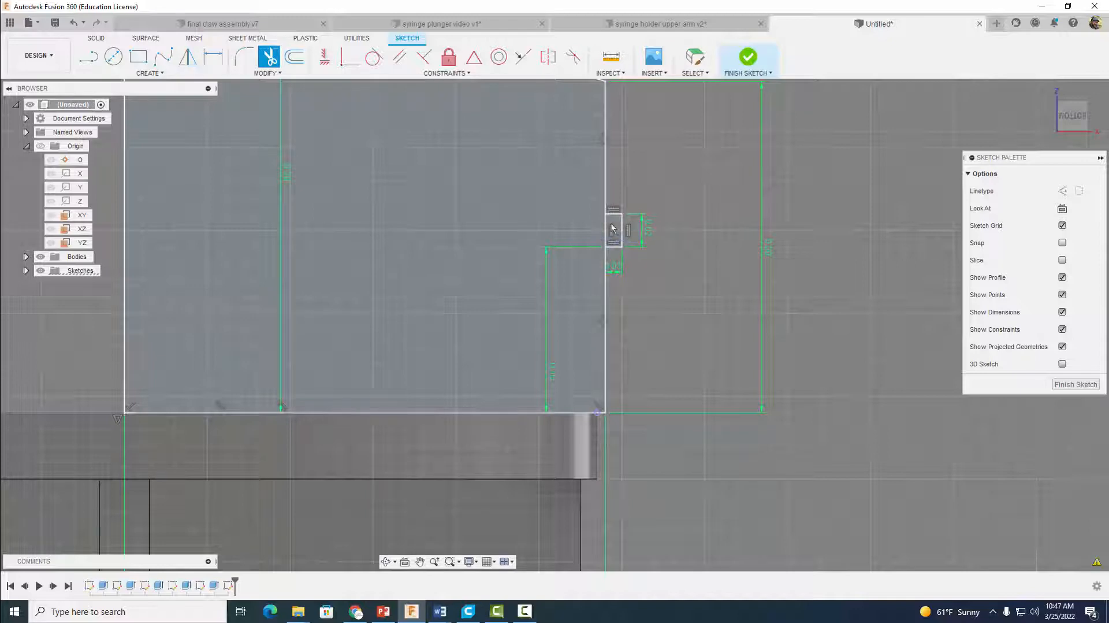
left_click(611, 230)
scroll(683, 223, "down", 5)
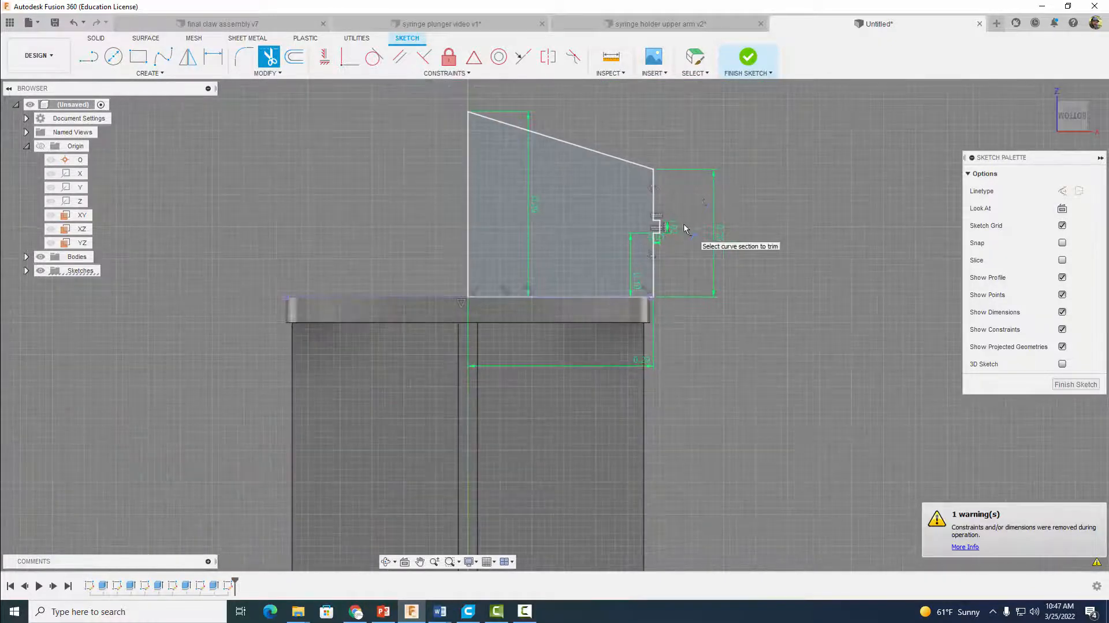
- Finish the sketch and revolve the tip profile 360 degrees about its vertical center line, joining it to the plunger
left_click(748, 58)
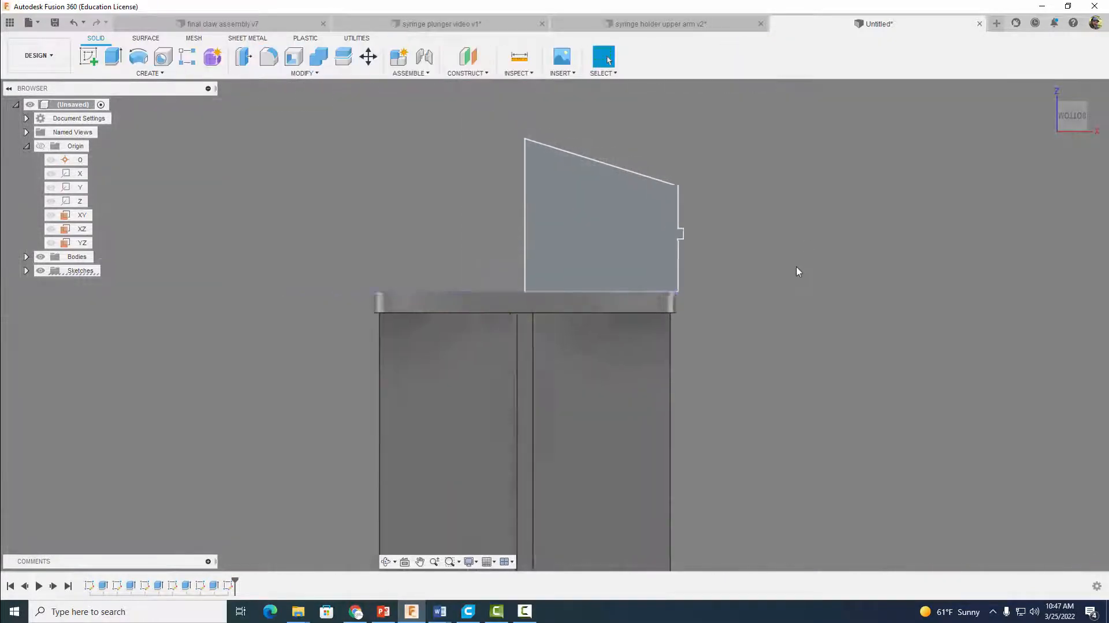
left_click(138, 56)
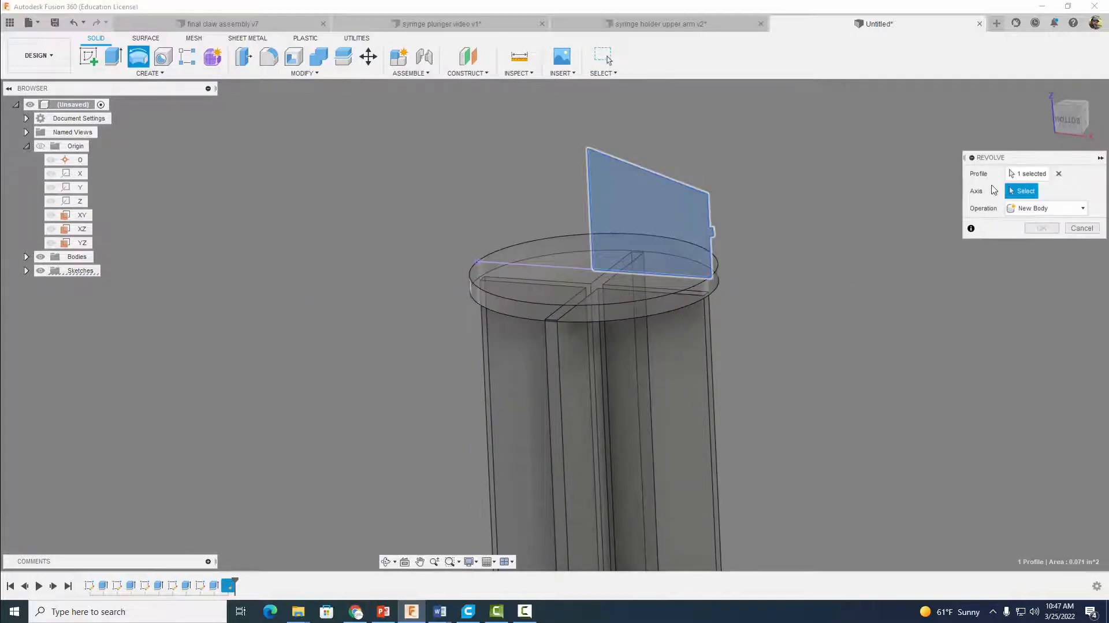
left_click(590, 190)
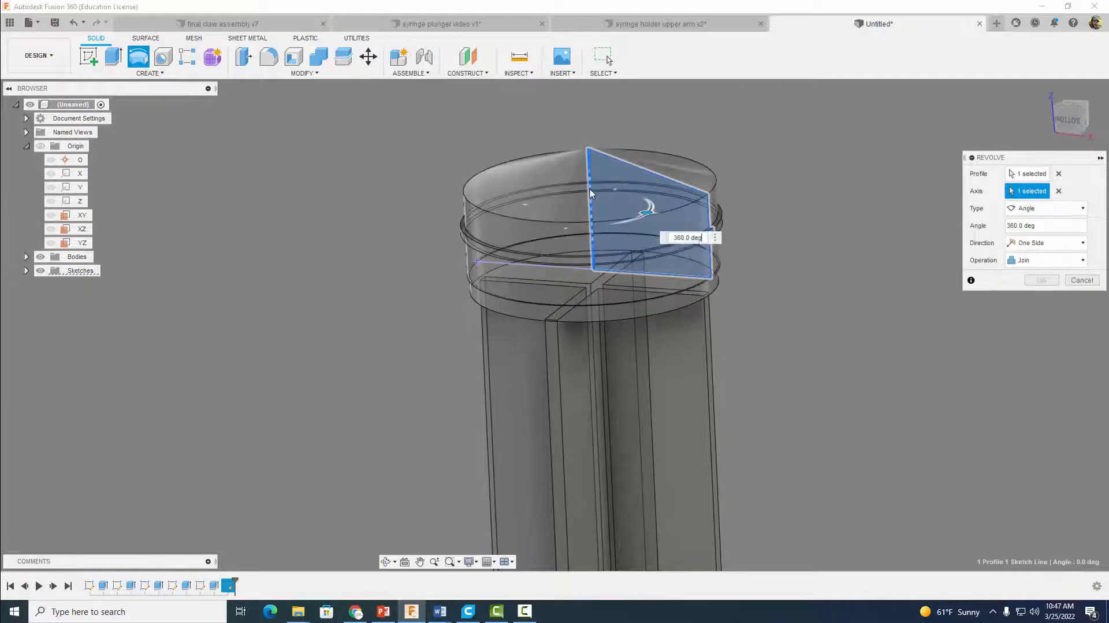
left_click(1041, 281)
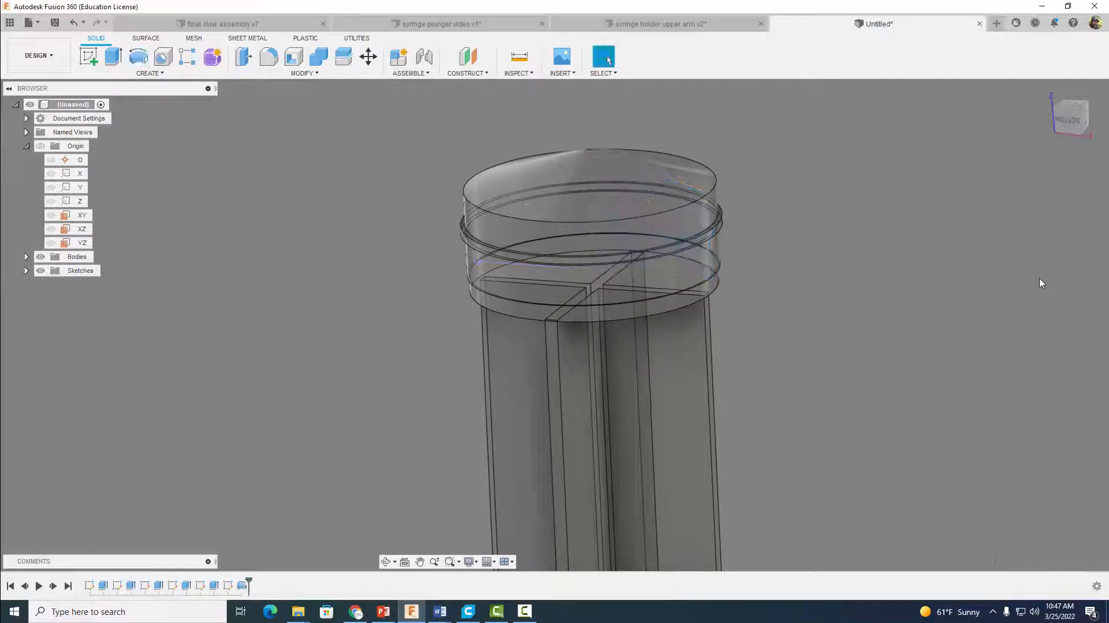
scroll(866, 309, "down", 2)
middle_click_drag(877, 305, 816, 353, "shift")
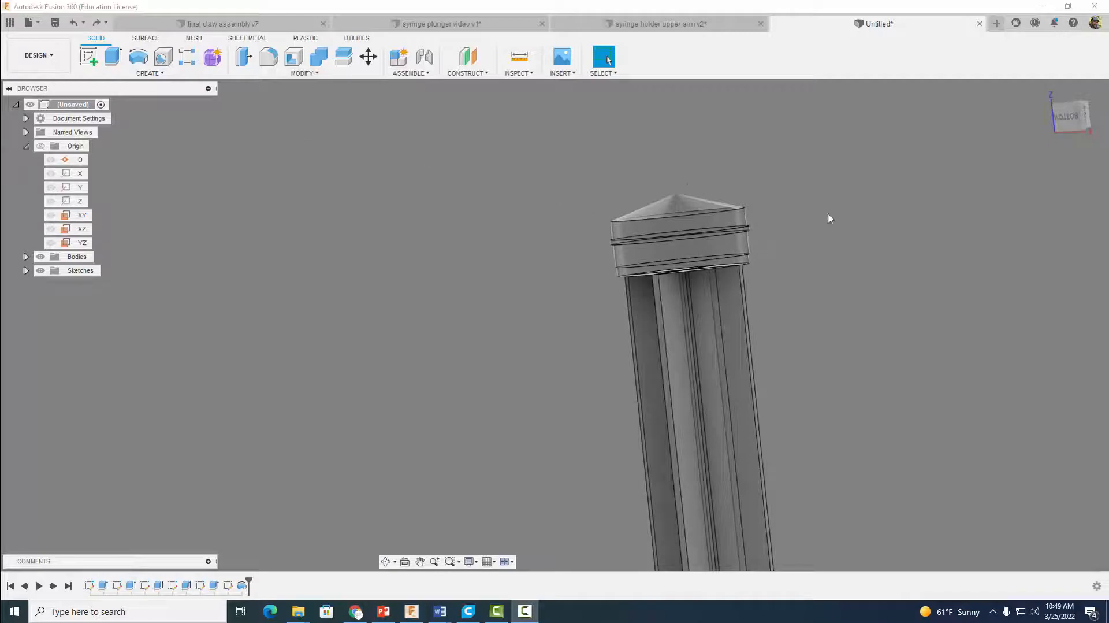
- Apply the Paint - Enamel Glossy (Black) appearance to the tip's cylindrical side faces and the faces of its ridge
scroll(830, 218, "up", 1)
left_click(301, 73)
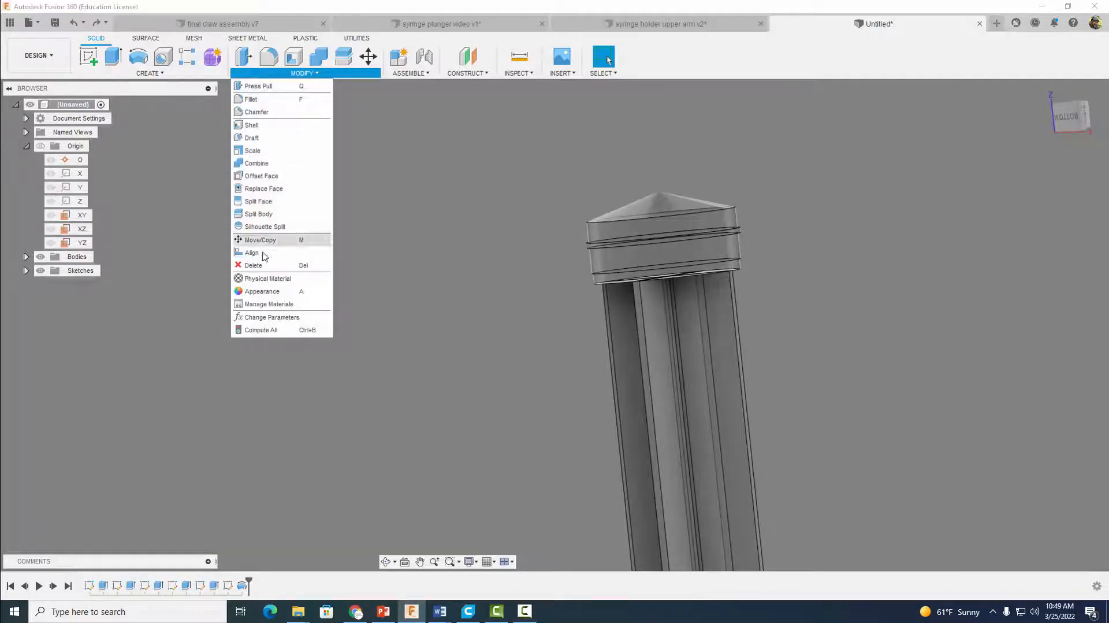
left_click(264, 293)
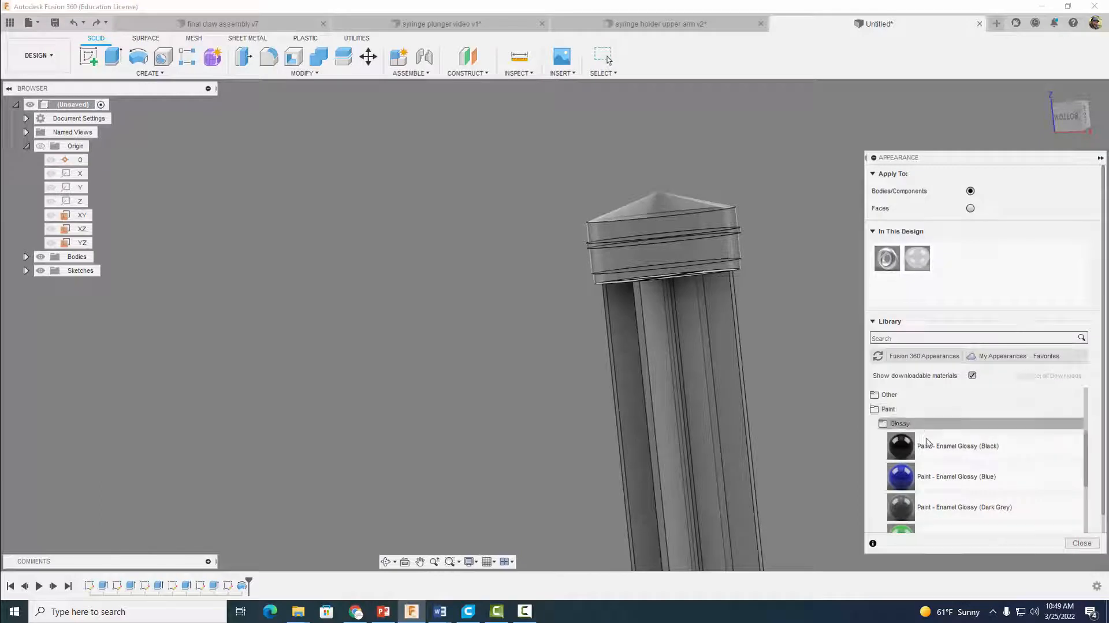
mouse_move(941, 450)
left_mouse_down()
mouse_move(805, 262)
mouse_move(656, 200)
mouse_move(625, 228)
left_mouse_up()
scroll(576, 254, "up", 5)
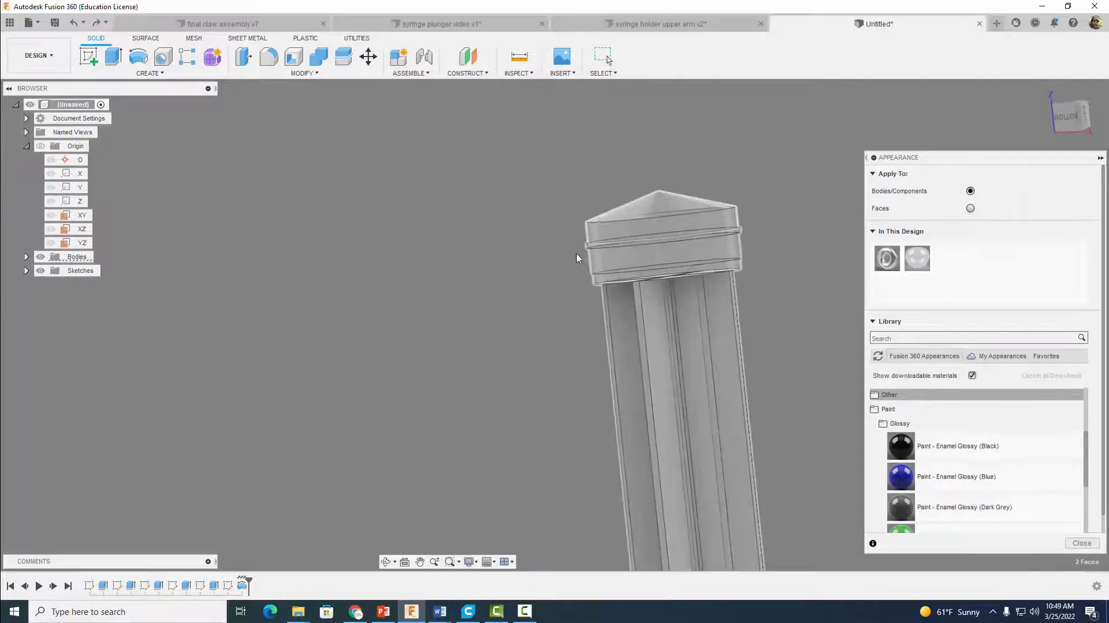
middle_click_drag(567, 245, 582, 272, "shift")
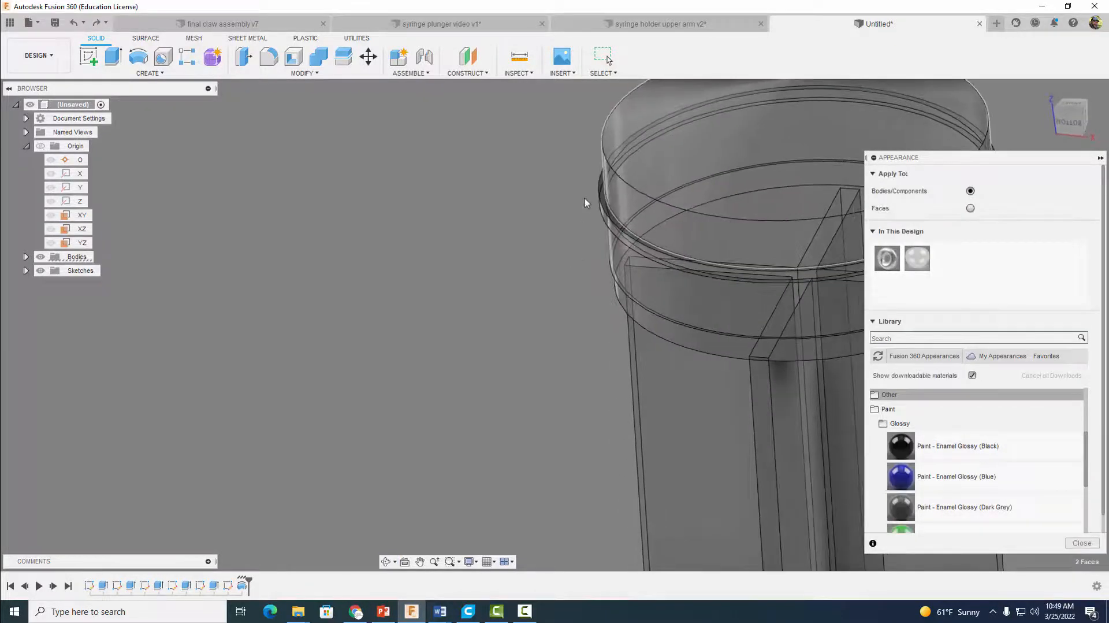
left_click(604, 197)
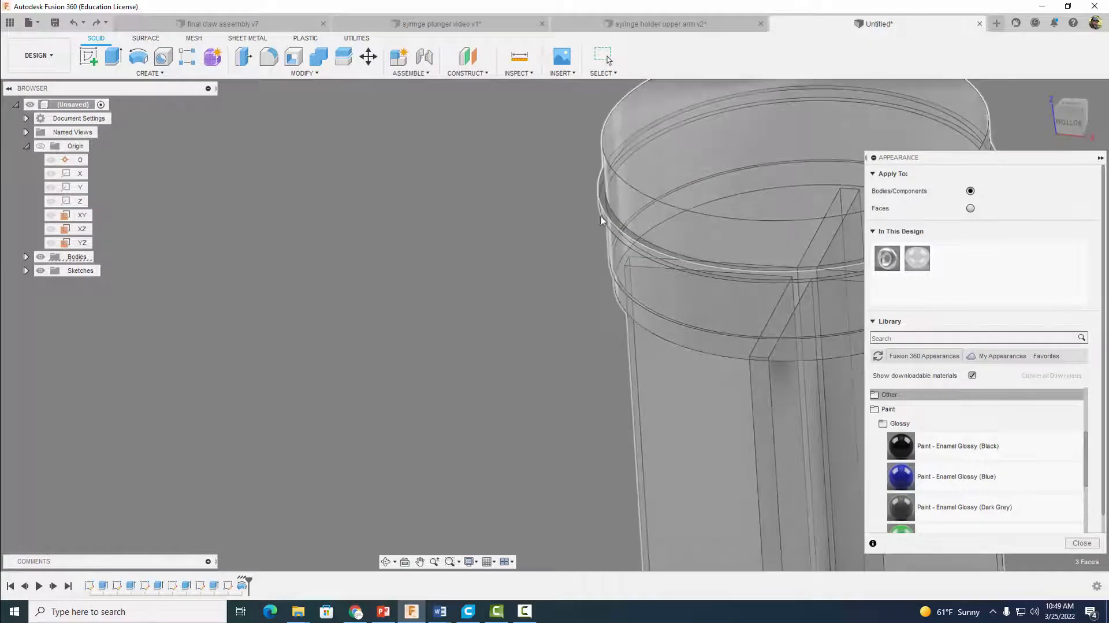
middle_click_drag(543, 278, 566, 250, "shift")
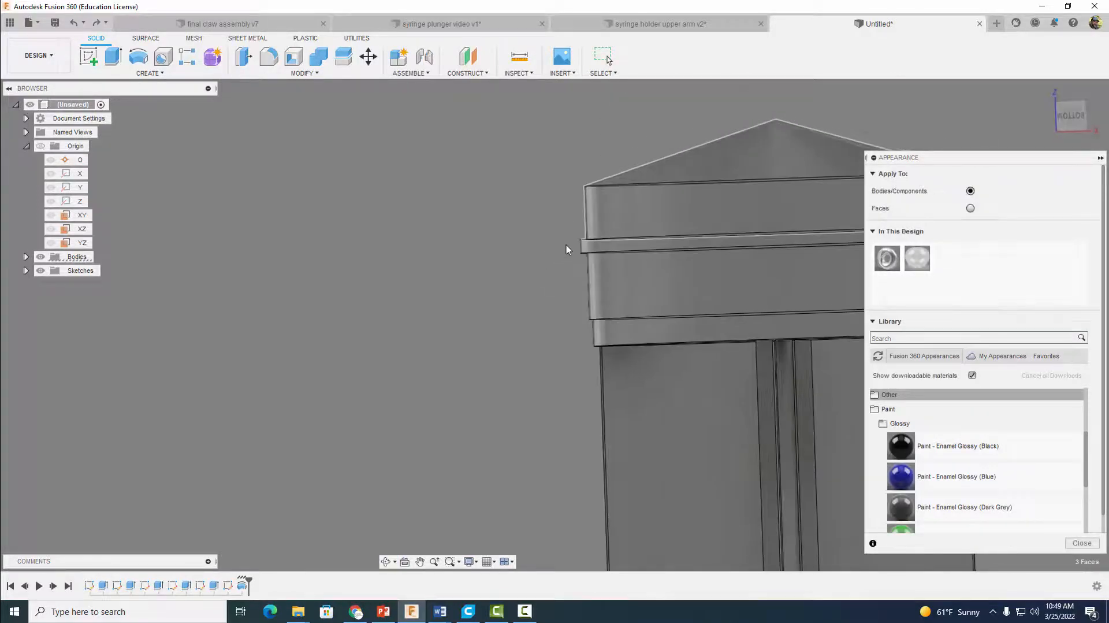
scroll(401, 258, "up", 2)
middle_click_drag(401, 258, 141, 269)
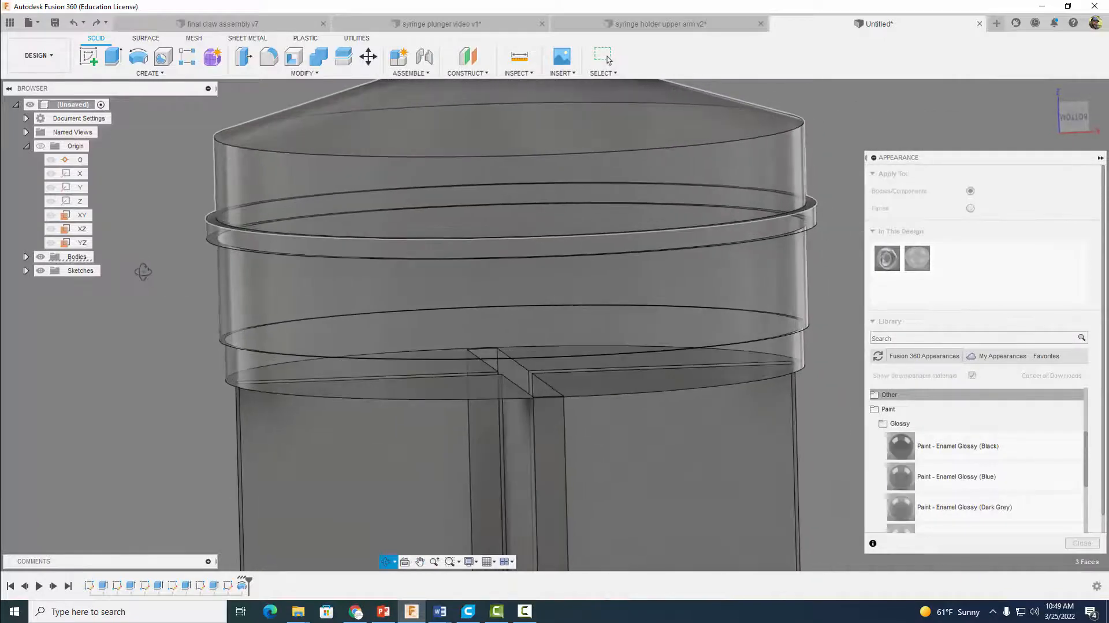
left_click(217, 233)
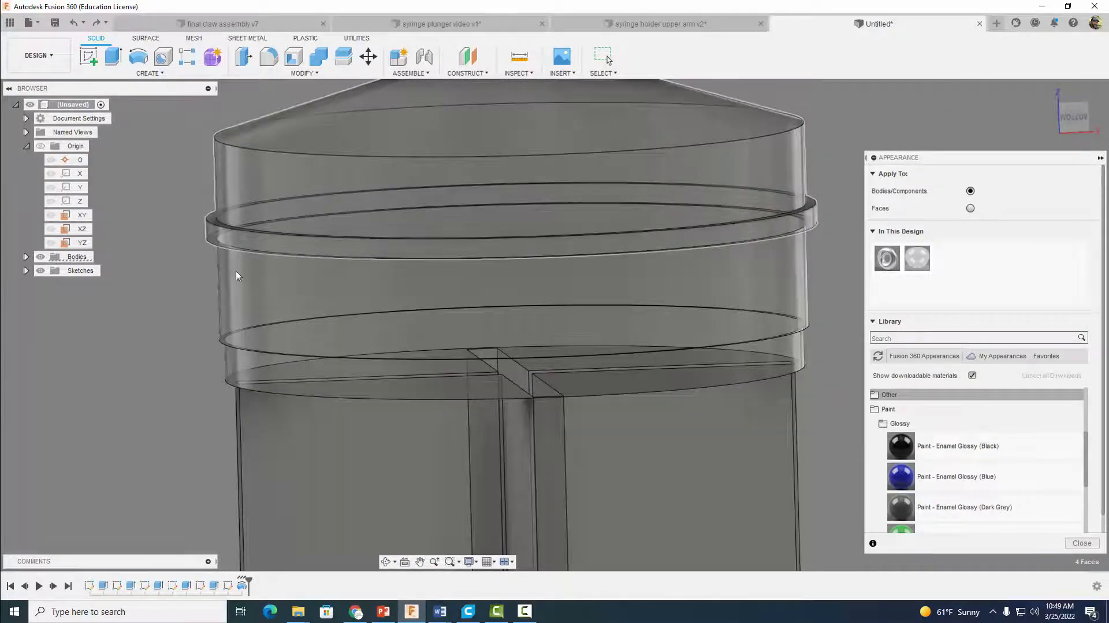
left_click(237, 271)
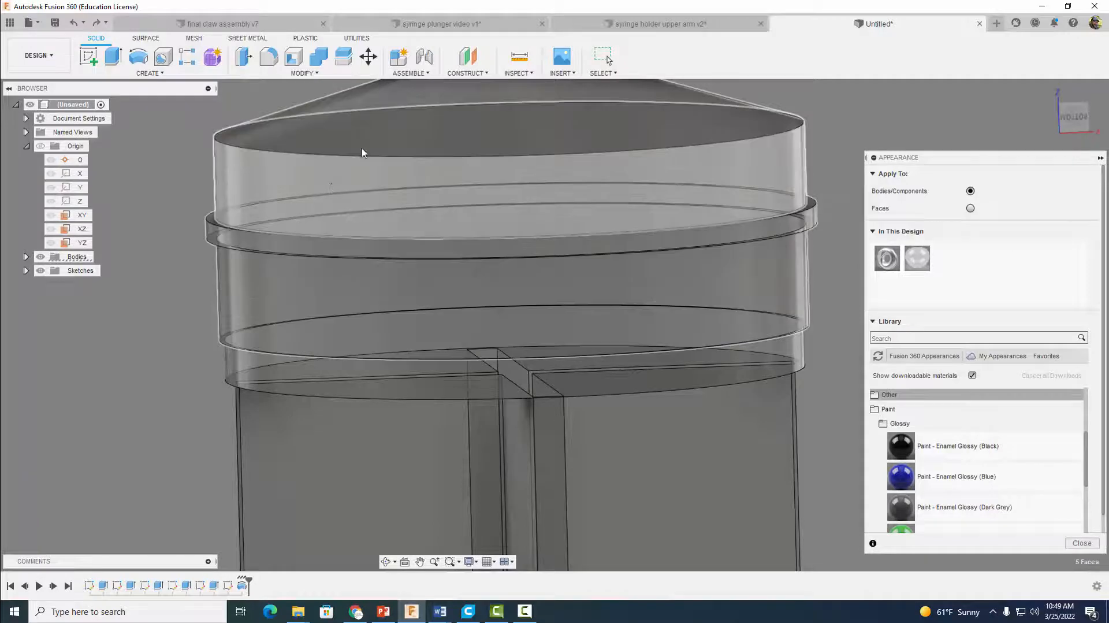
left_click(369, 133)
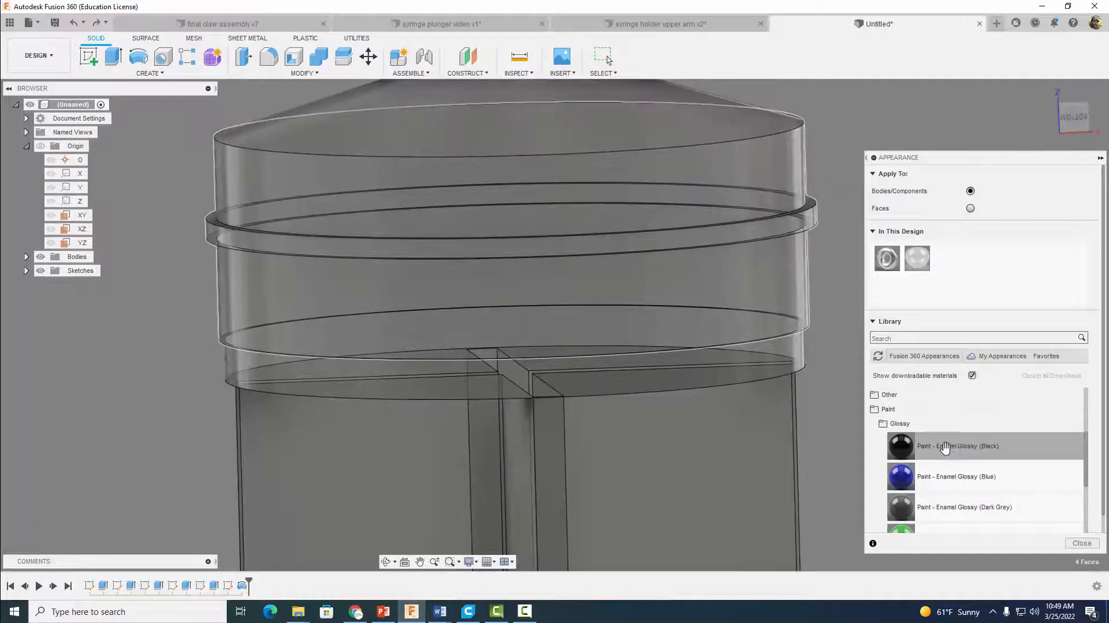
mouse_move(901, 446)
left_mouse_down()
mouse_move(883, 394)
mouse_move(722, 219)
left_mouse_up()
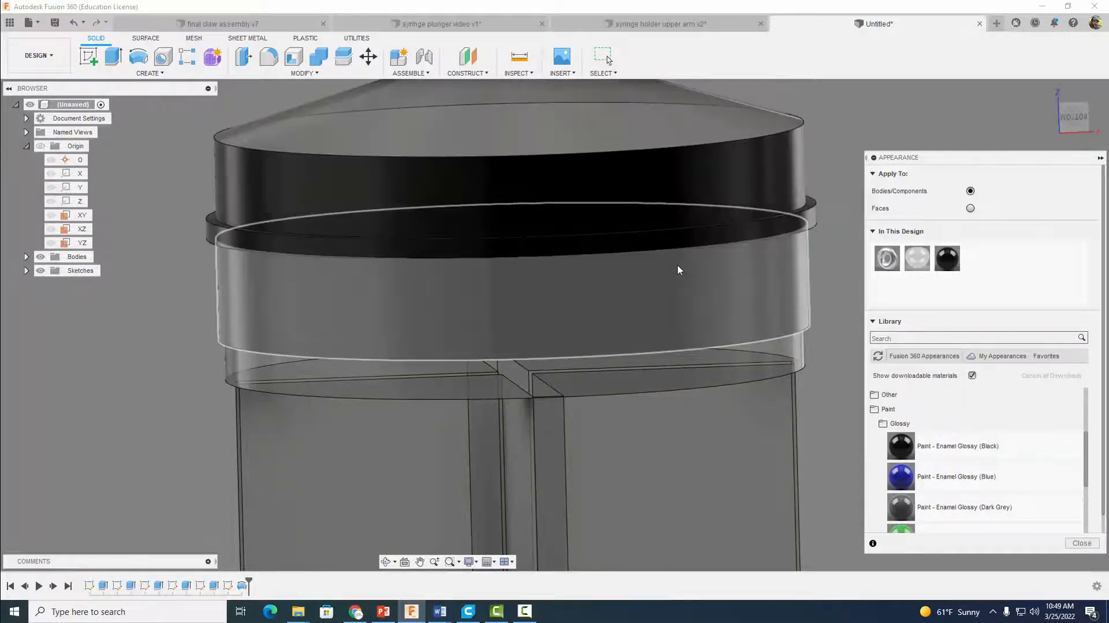
scroll(680, 265, "down", 5)
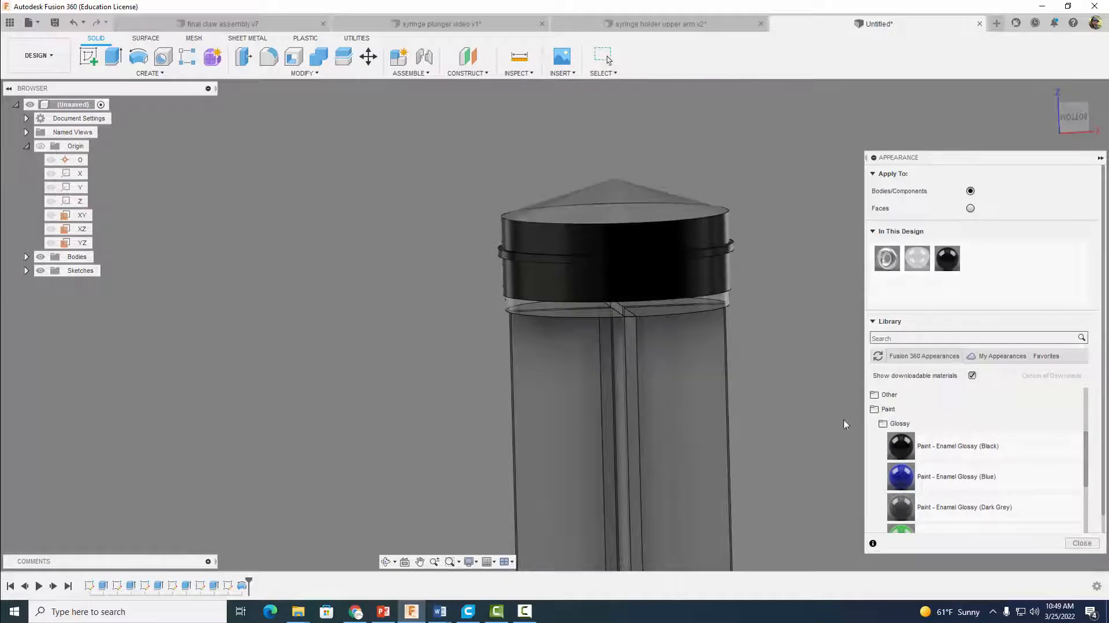
- Apply the Paint - Enamel Glossy (Black) appearance to the tip's conical face
mouse_move(901, 446)
left_mouse_down()
mouse_move(752, 173)
mouse_move(608, 191)
mouse_move(848, 318)
mouse_move(904, 411)
mouse_move(786, 304)
left_mouse_up()
left_click(629, 196)
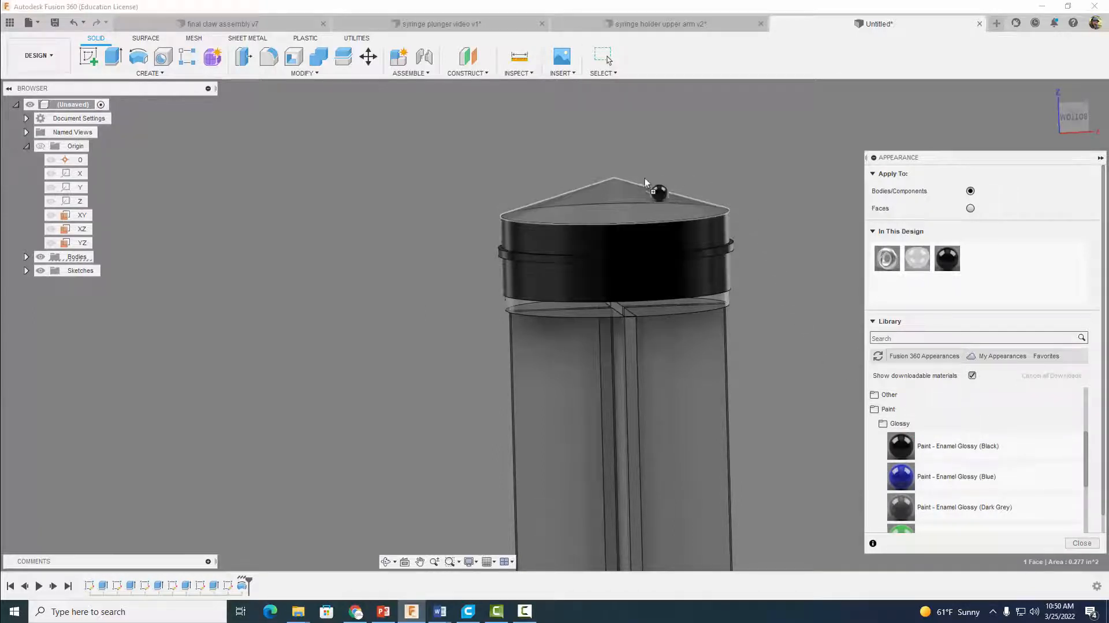
left_click_drag(645, 180, 619, 192)
scroll(763, 160, "down", 3)
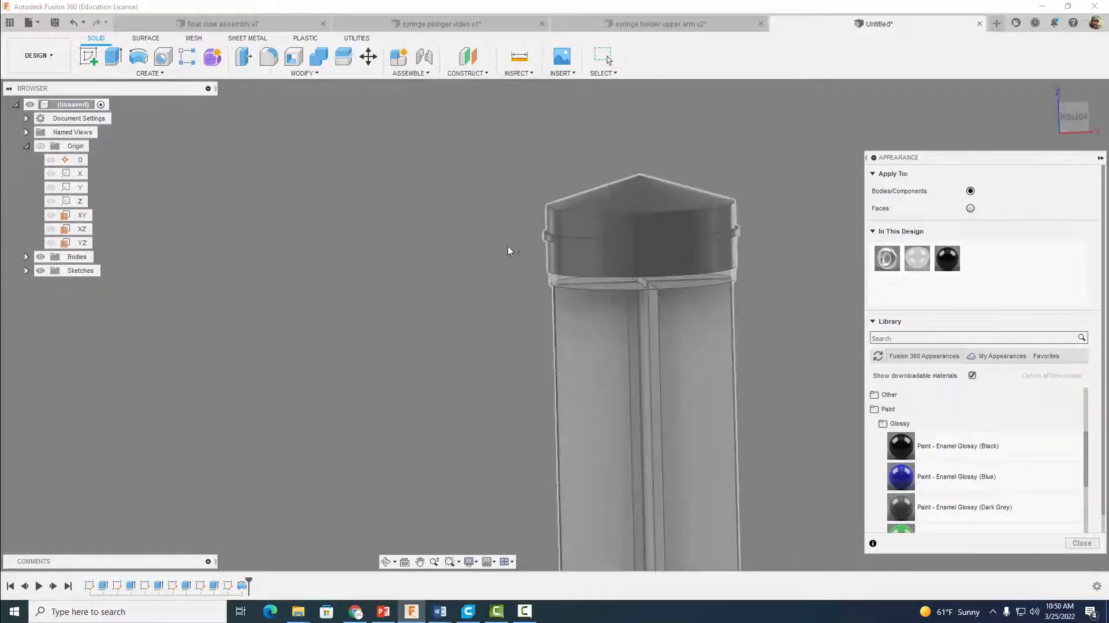
- Apply Paint - Enamel Glossy (Black) to the thin ring face on the tip's underside and close the appearance settings
middle_click_drag(507, 246, 604, 214, "shift")
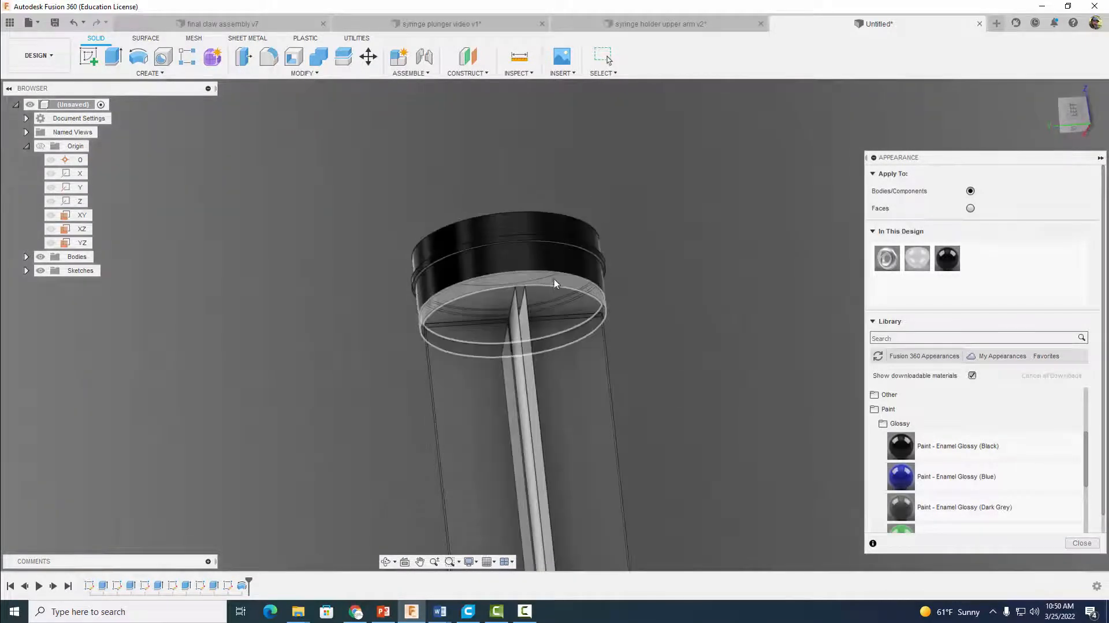
scroll(679, 268, "up", 5)
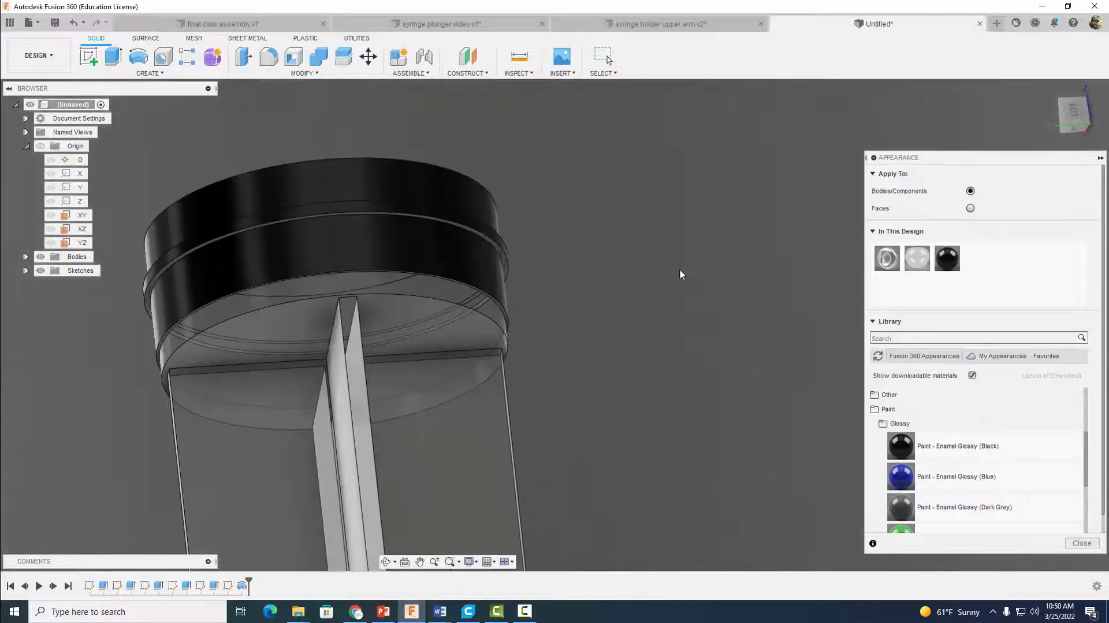
scroll(396, 315, "up", 6)
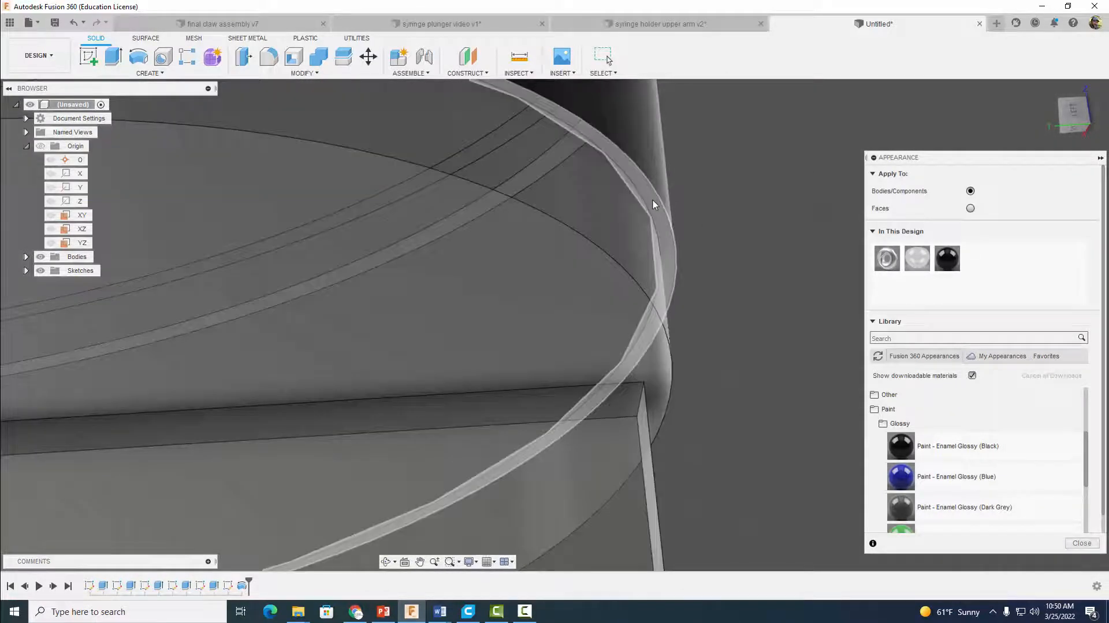
left_click(653, 201)
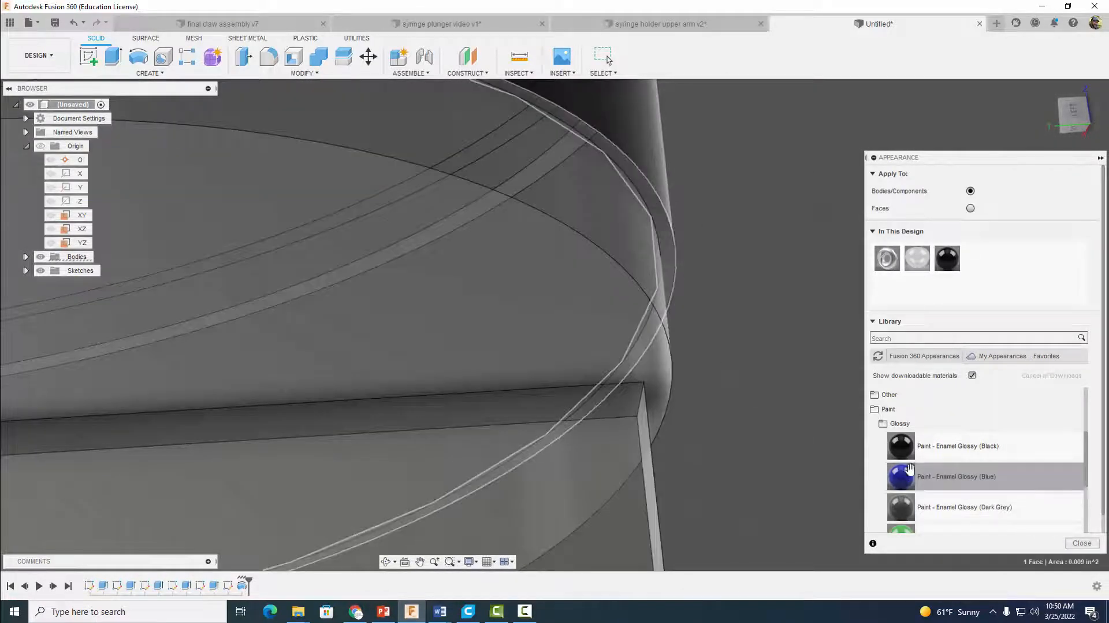
left_click_drag(902, 446, 660, 223)
scroll(742, 265, "down", 8)
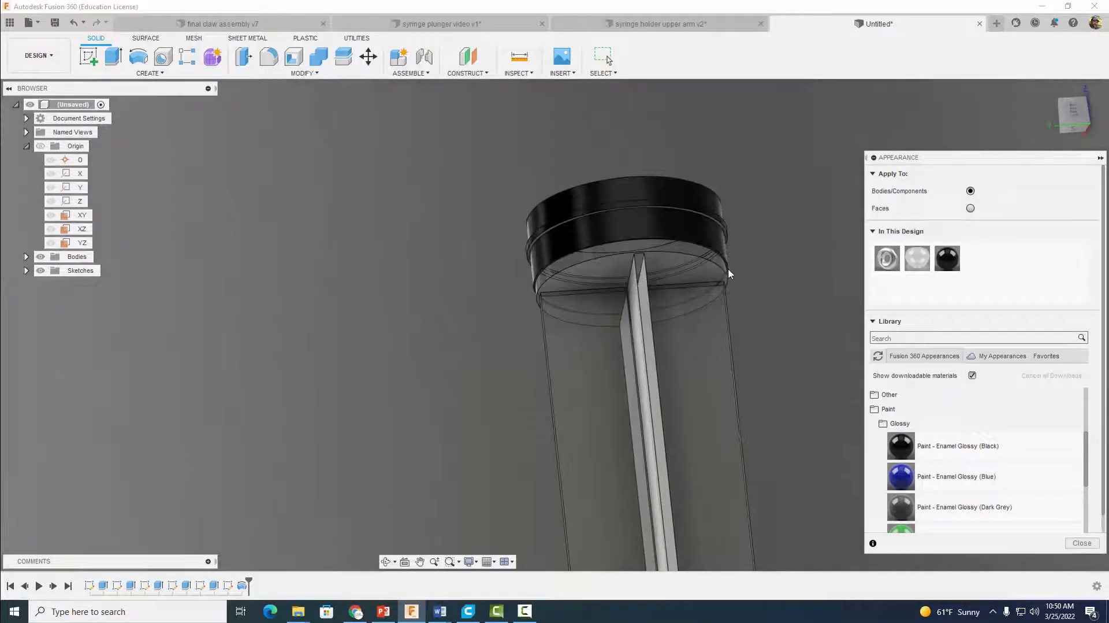
middle_click_drag(728, 268, 672, 413, "shift")
scroll(672, 412, "down", 5)
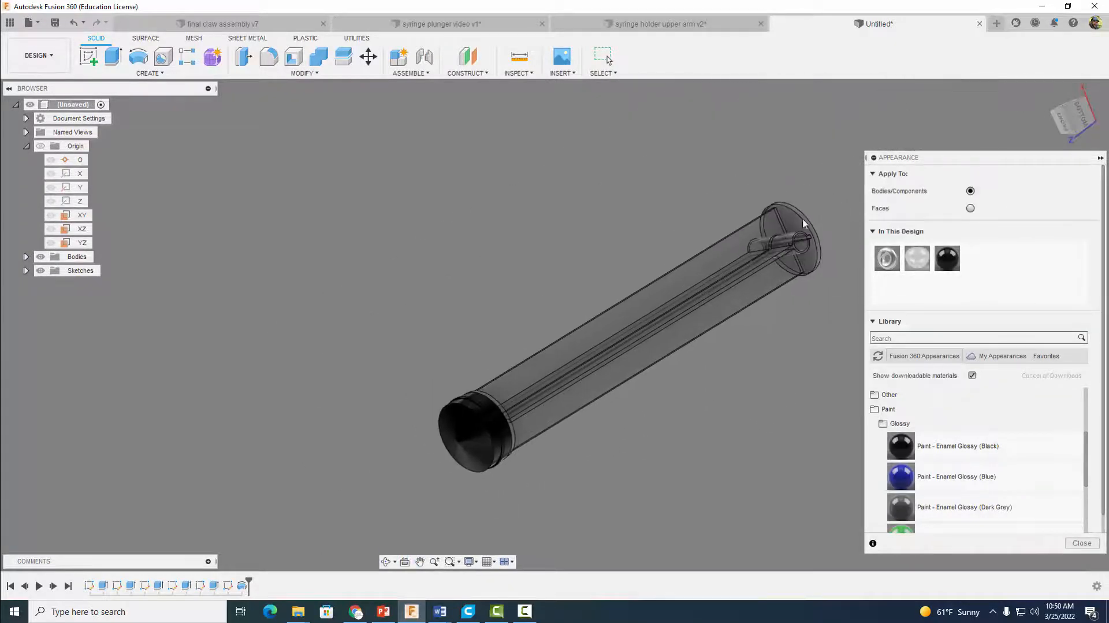
left_click(1080, 544)
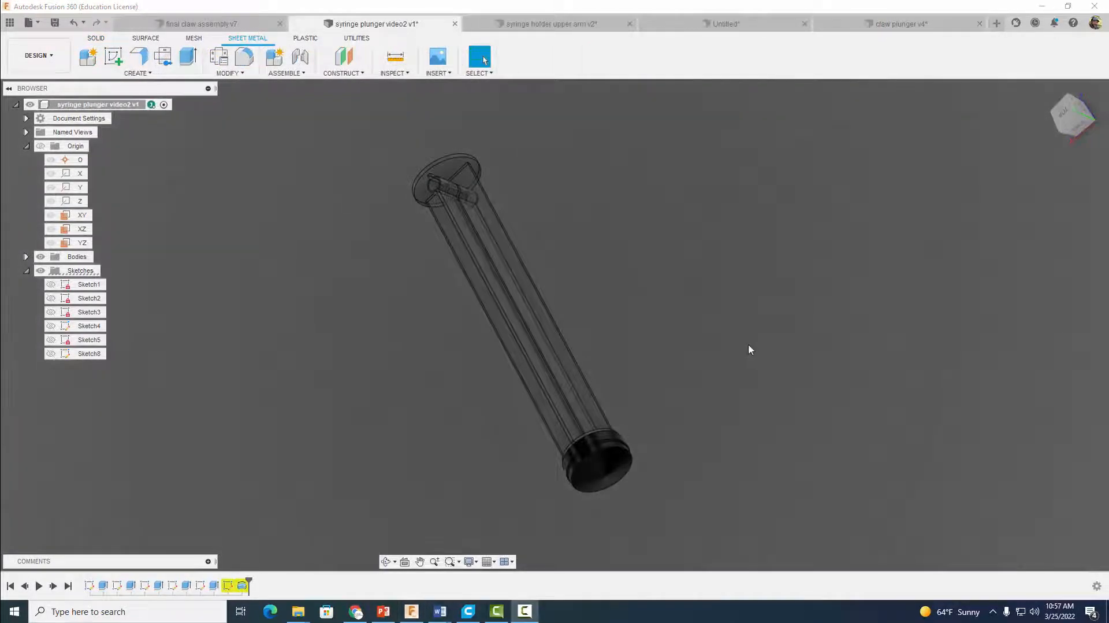
- Save the design as "syringe plunger video2" in the video files folder
left_click(36, 27)
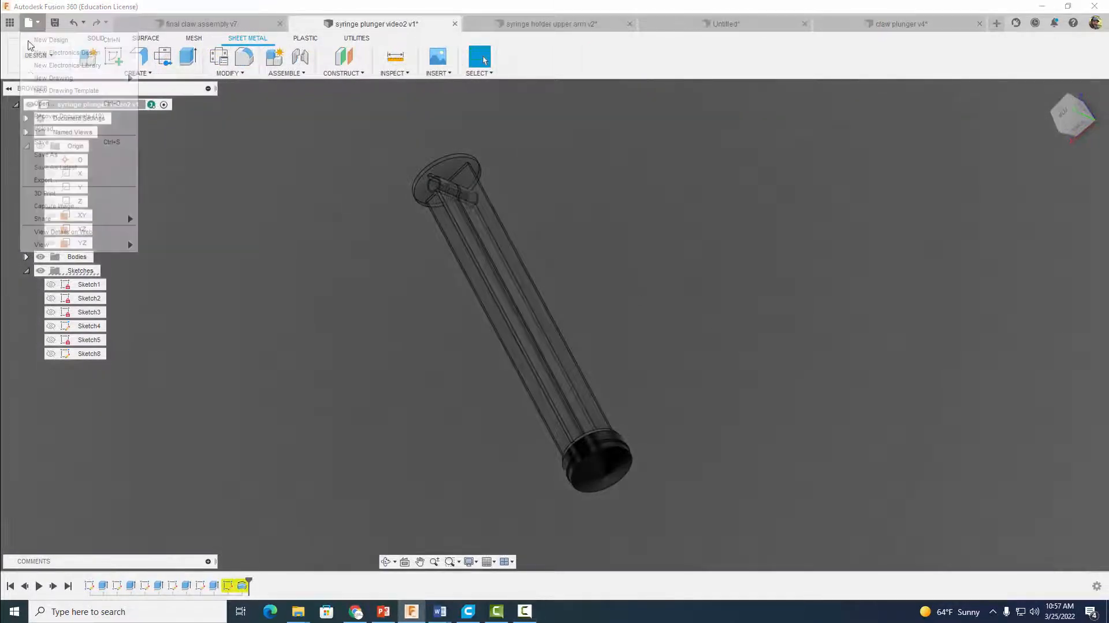
left_click(47, 144)
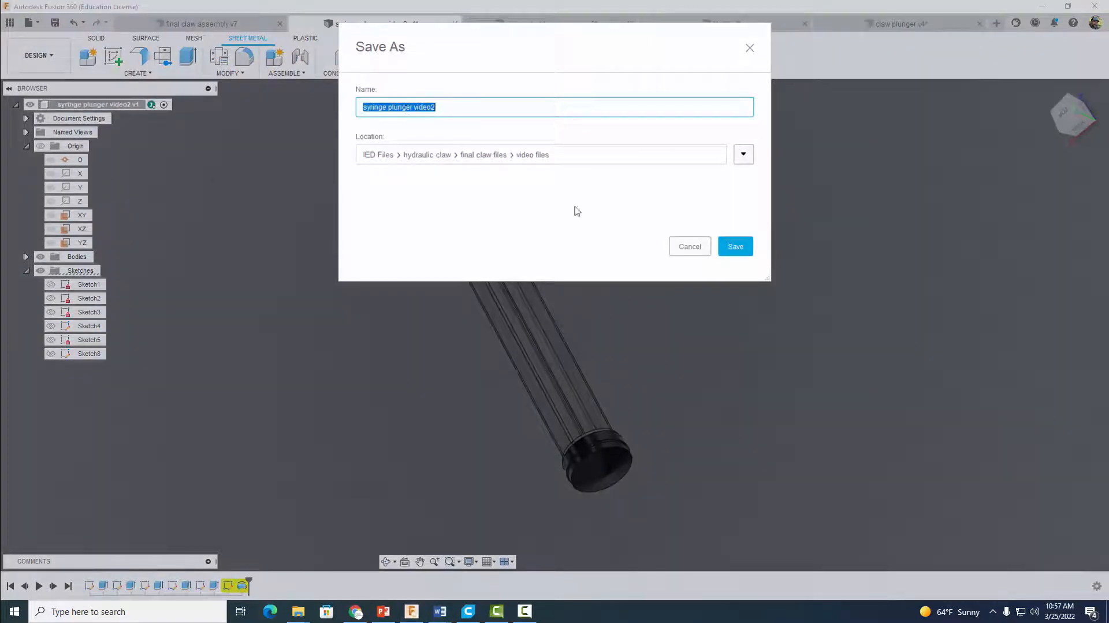
left_click(736, 246)
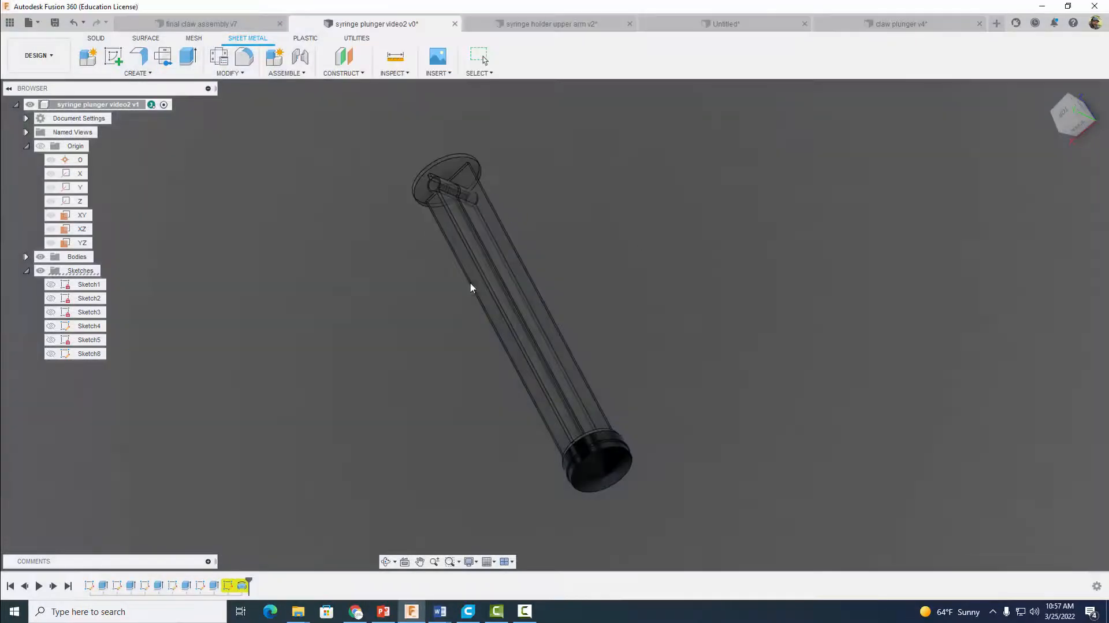
- Examine how the plunger's flat end plate with holes attaches to the gear link in the final claw assembly
left_click(202, 24)
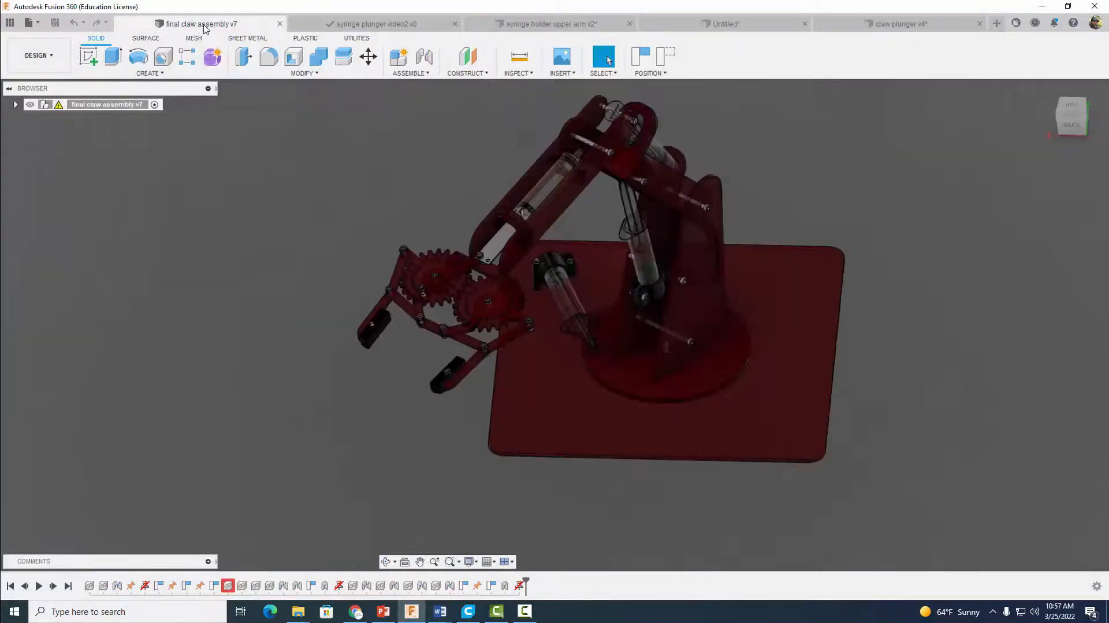
scroll(438, 225, "up", 4)
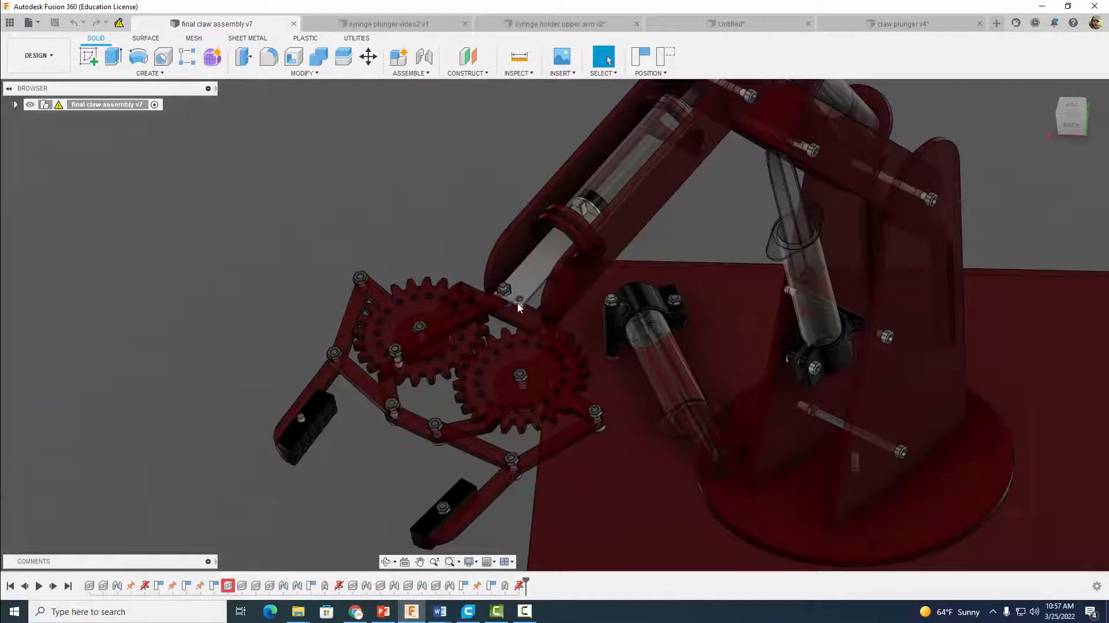
scroll(519, 299, "up", 5)
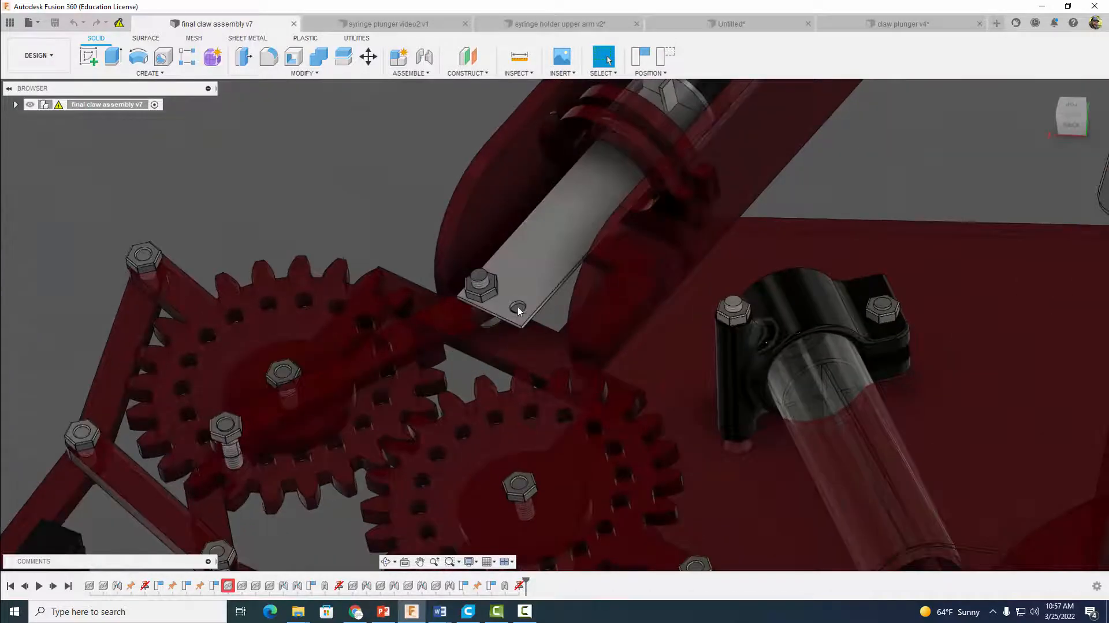
scroll(407, 336, "down", 3)
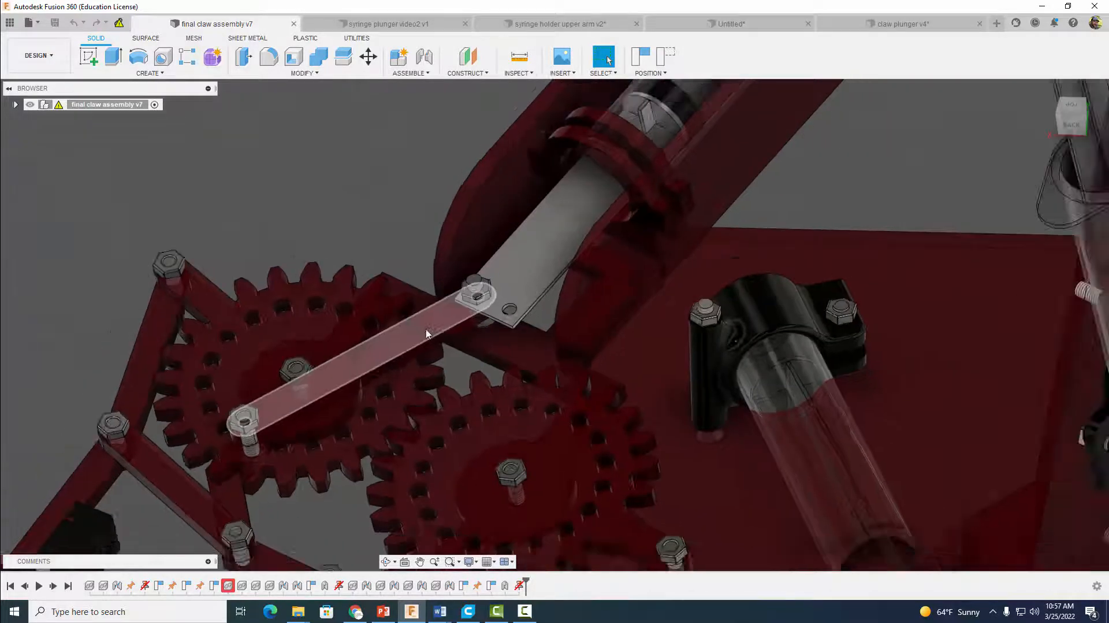
- In the syringe plunger video2 design, start a sketch on the long rib face and draw a rectangle enclosing the plunger's flanged end
left_click(403, 26)
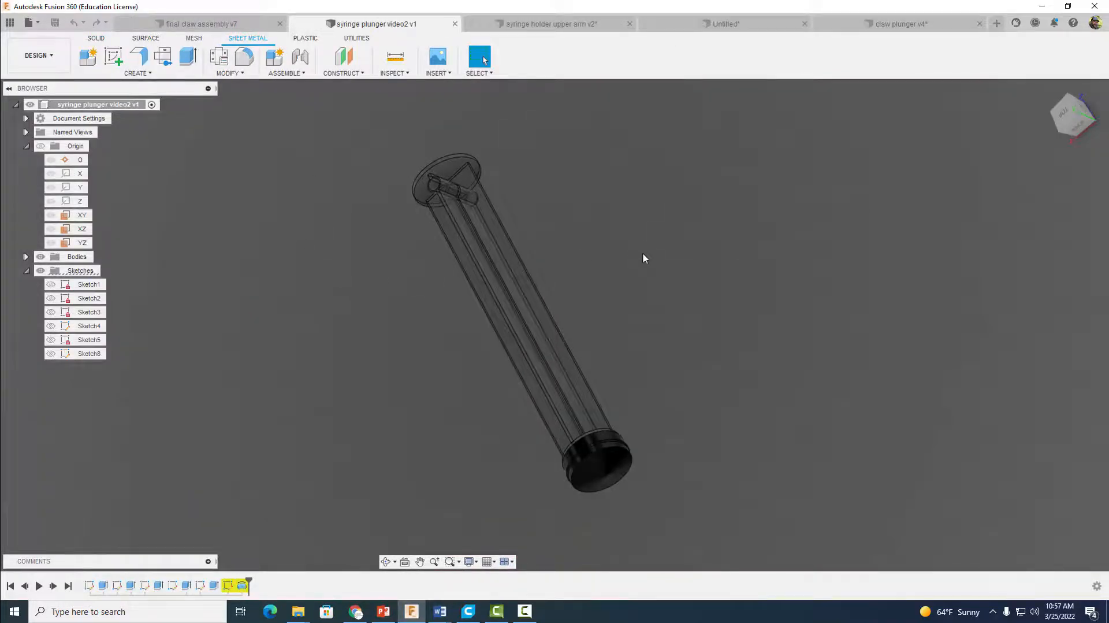
middle_click_drag(644, 258, 633, 347, "shift")
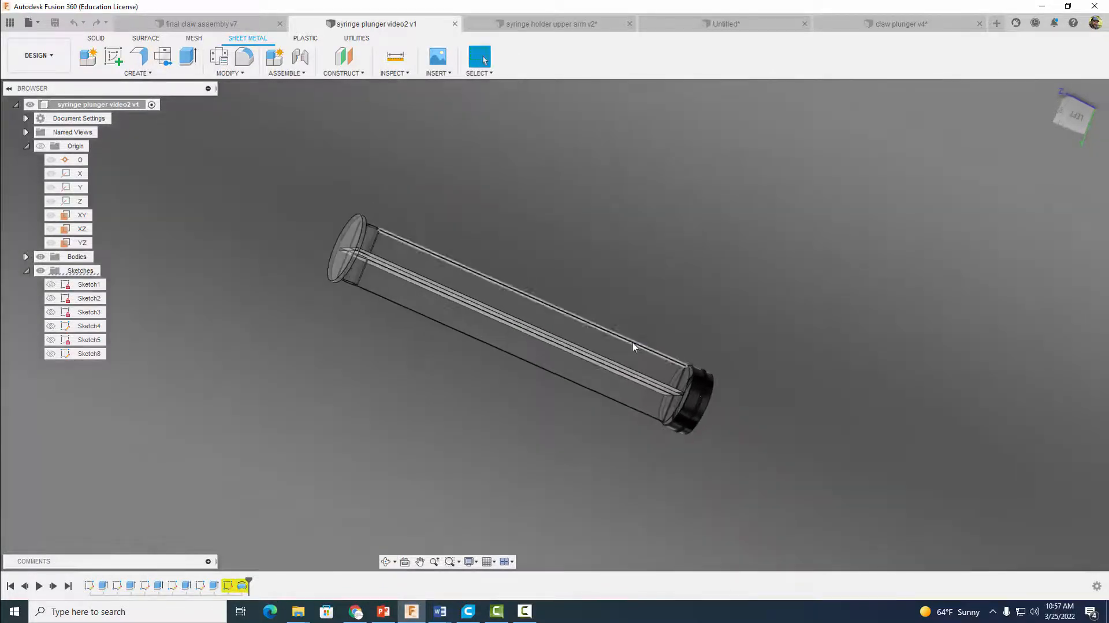
left_click(532, 359)
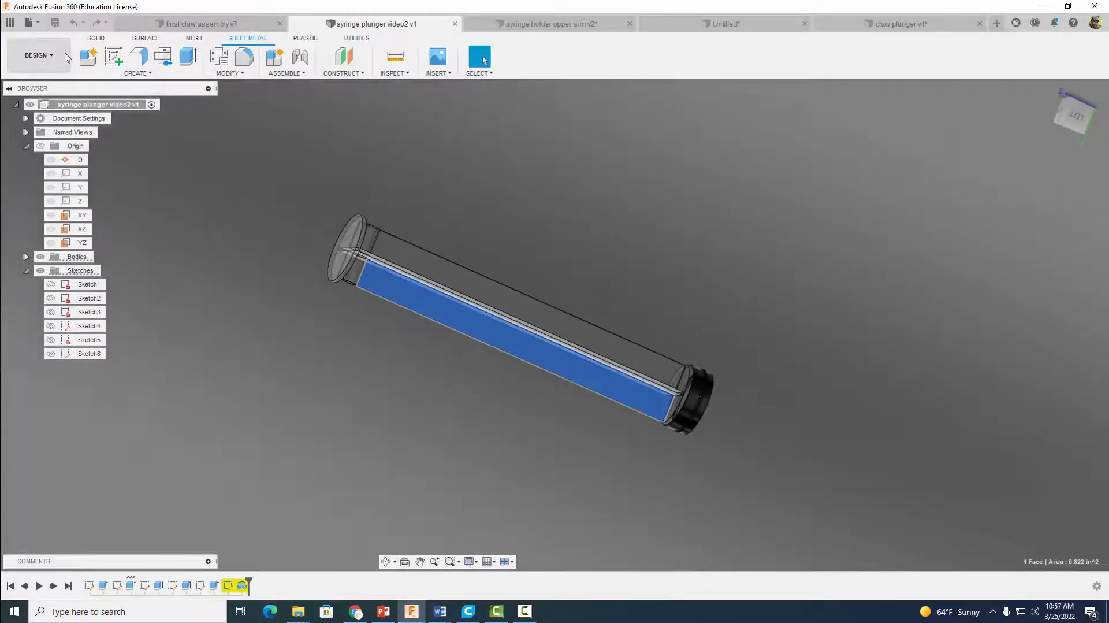
left_click(113, 56)
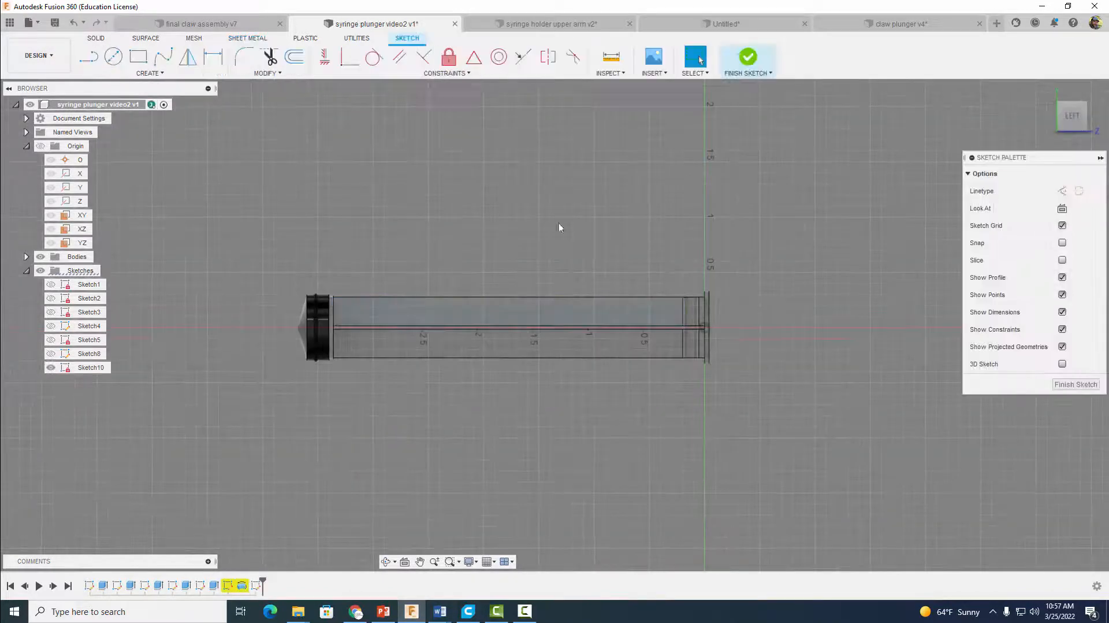
left_click(137, 56)
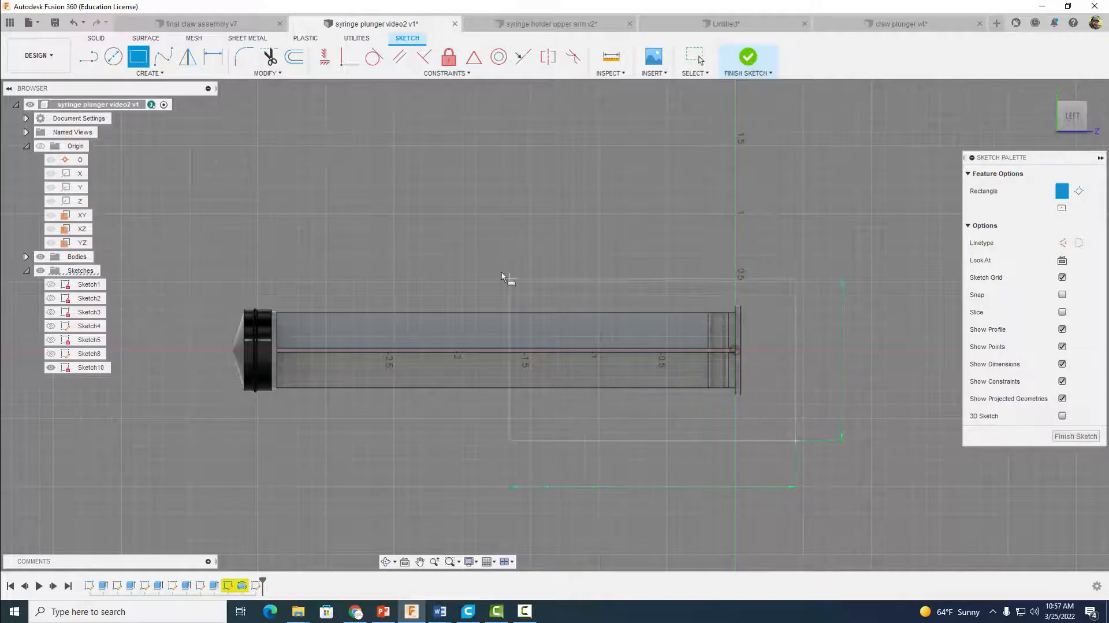
left_click(463, 254)
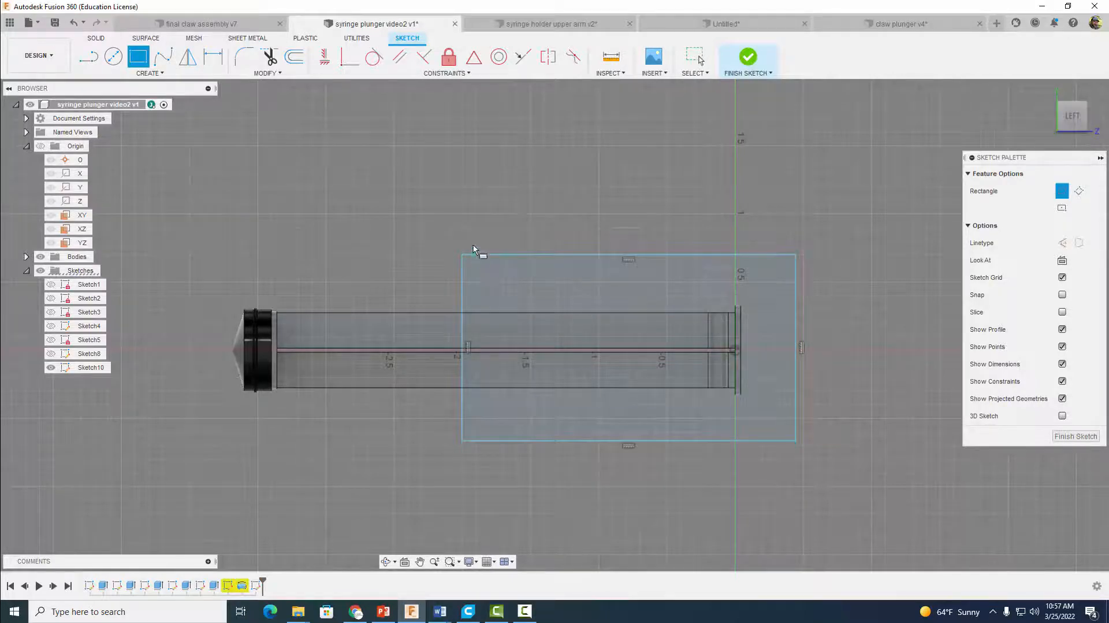
- Project the thin disc's face next to the black tip into the sketch as reference geometry
left_click(149, 73)
mouse_move(123, 264)
left_click(183, 264)
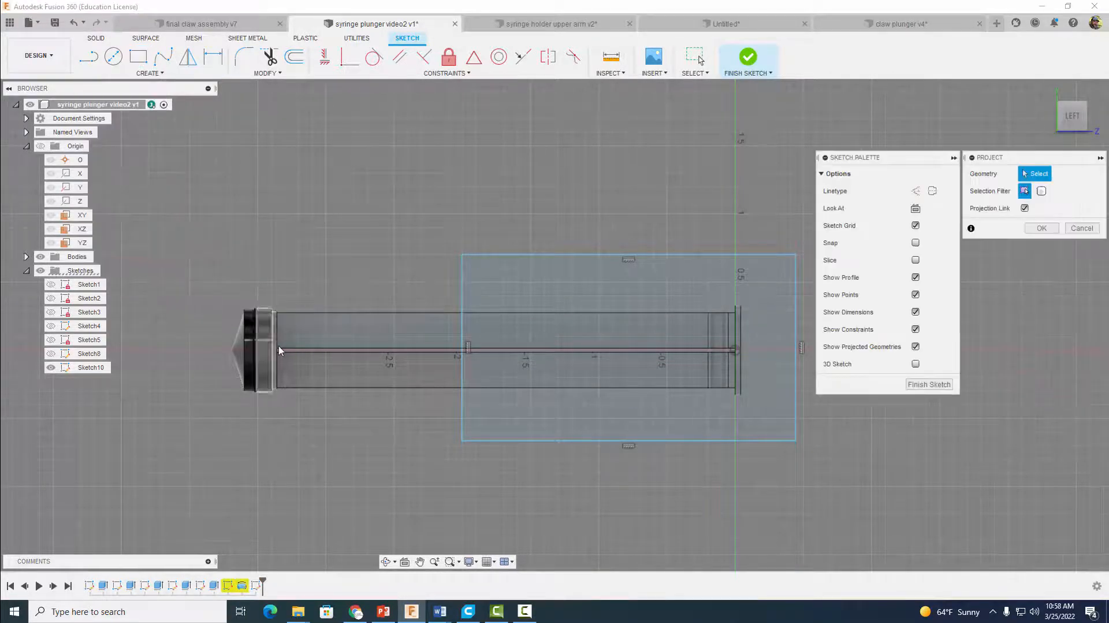
scroll(278, 347, "up", 4)
left_click(269, 313)
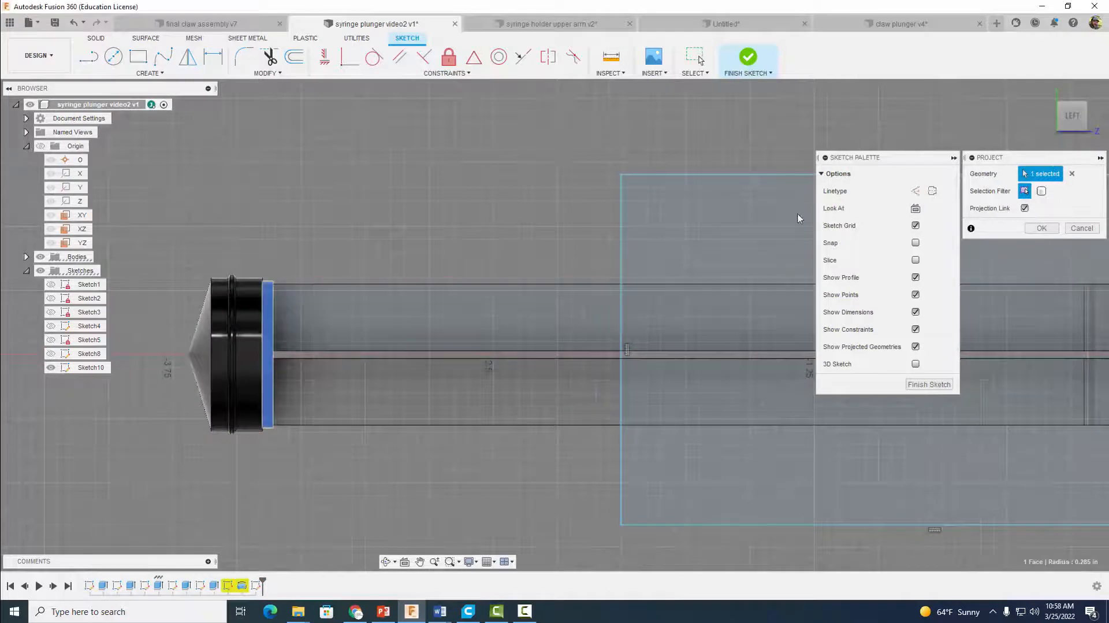
left_click(1041, 229)
- Dimension the rectangle's near edge 2.11 in from the projected disc edge and finish the sketch
key("d")
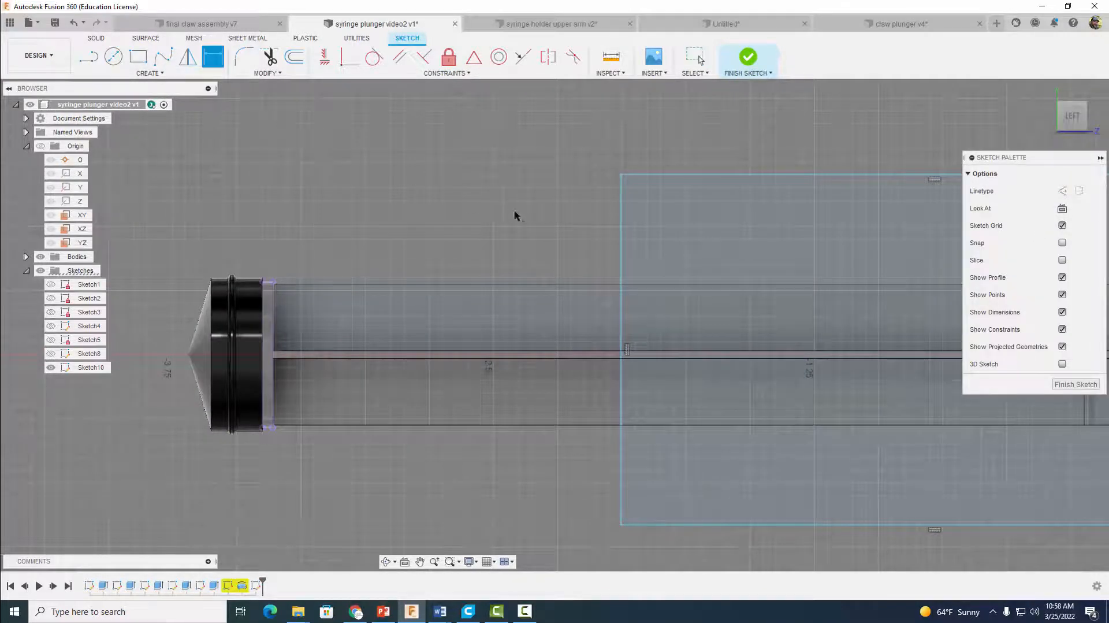
left_click(275, 314)
left_click(621, 260)
left_click(351, 199)
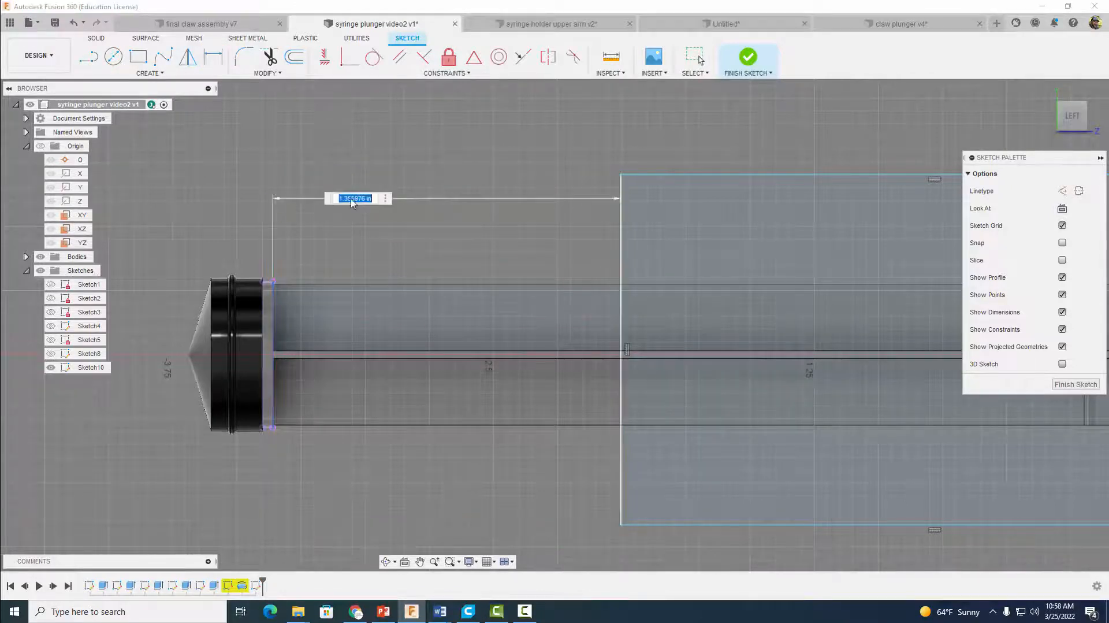
type("2.11")
key("Return")
scroll(422, 123, "down", 5)
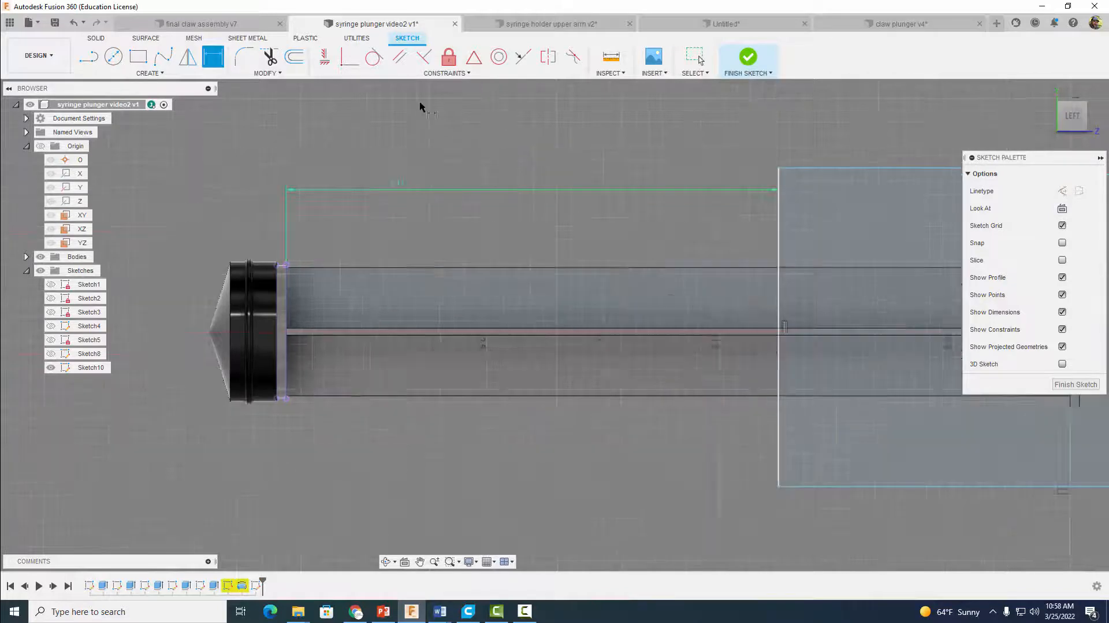
left_click(748, 59)
- Try a one-sided extruded cut of the rectangle at -0.617 in through the flanged end, and undo it
mouse_move(918, 247)
middle_mouse_down("shift")
mouse_move(956, 273)
mouse_move(928, 268)
middle_mouse_up("shift")
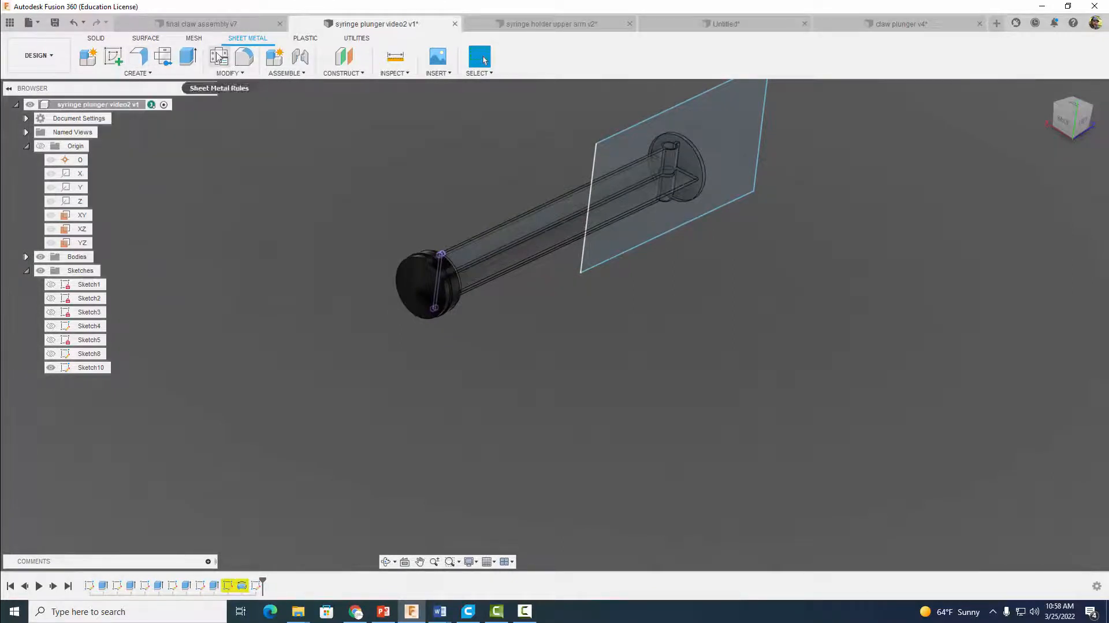
left_click(95, 39)
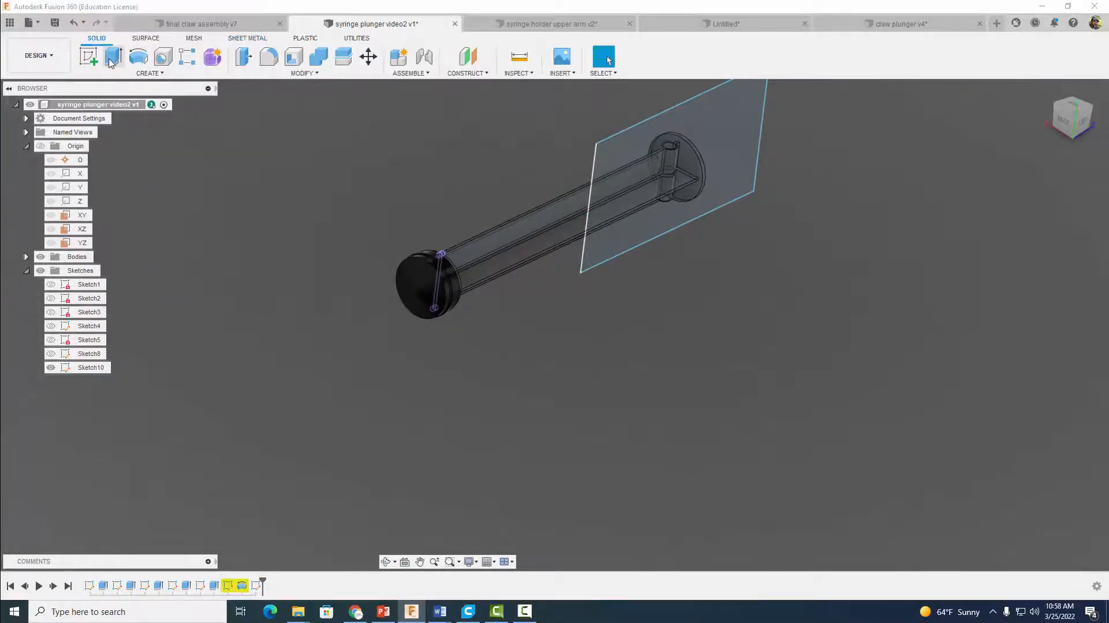
left_click(113, 57)
left_click(655, 172)
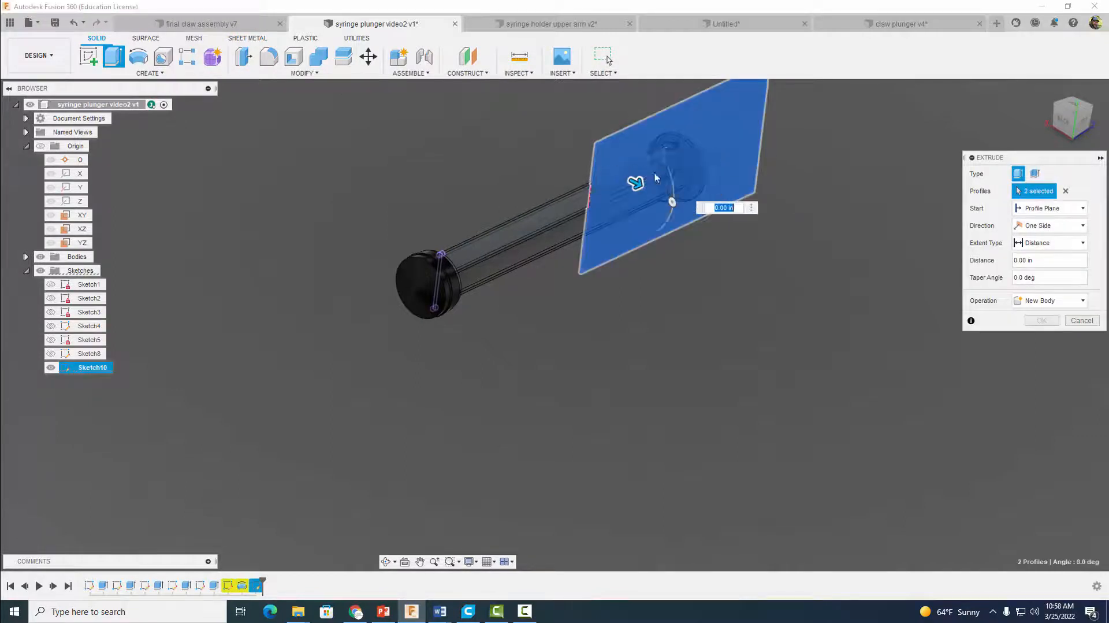
left_click_drag(636, 181, 592, 161)
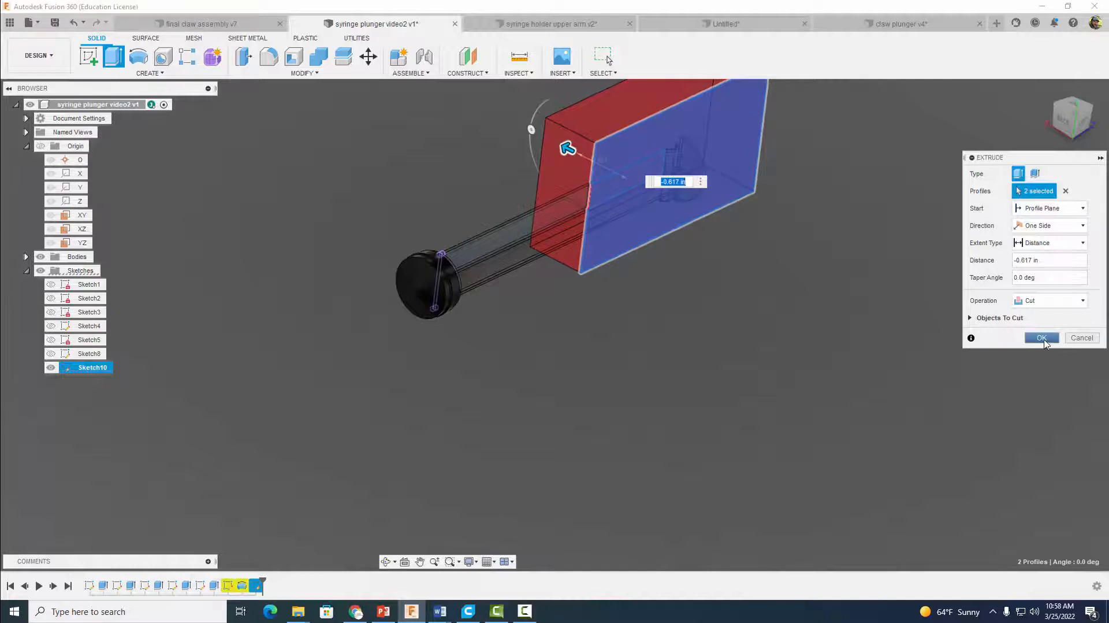
left_click(1042, 338)
mouse_move(790, 282)
middle_mouse_down("shift")
mouse_move(789, 247)
mouse_move(789, 278)
middle_mouse_up("shift")
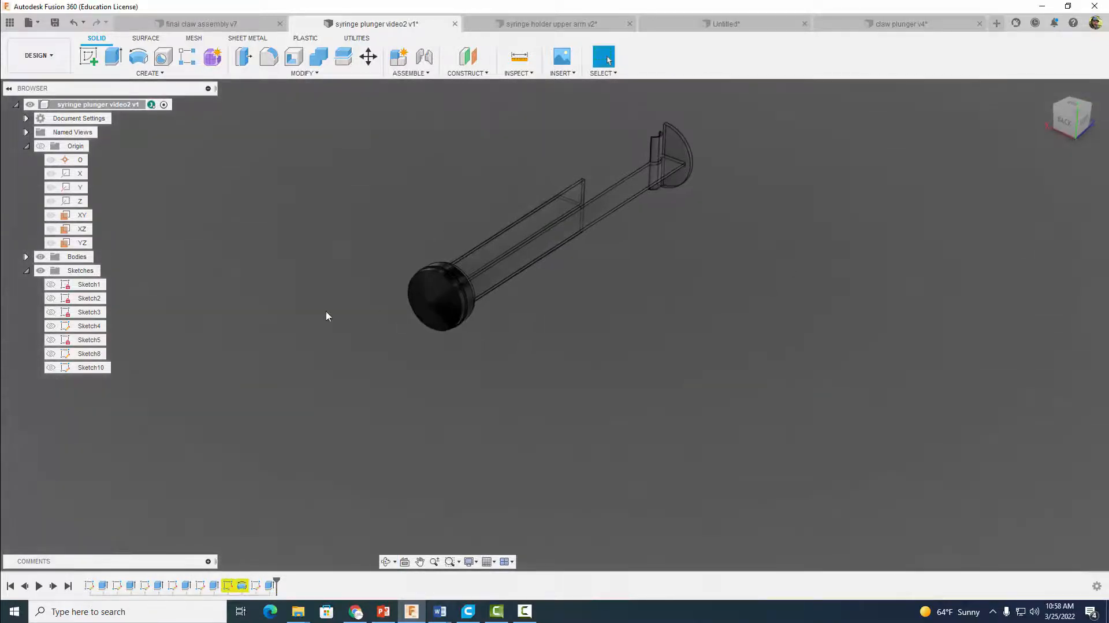
left_click(75, 23)
- Cut off the plunger's flanged end by extruding both rectangle profiles symmetrically with a whole length of 1.633 in
middle_click_drag(881, 351, 774, 542, "shift")
left_click(113, 57)
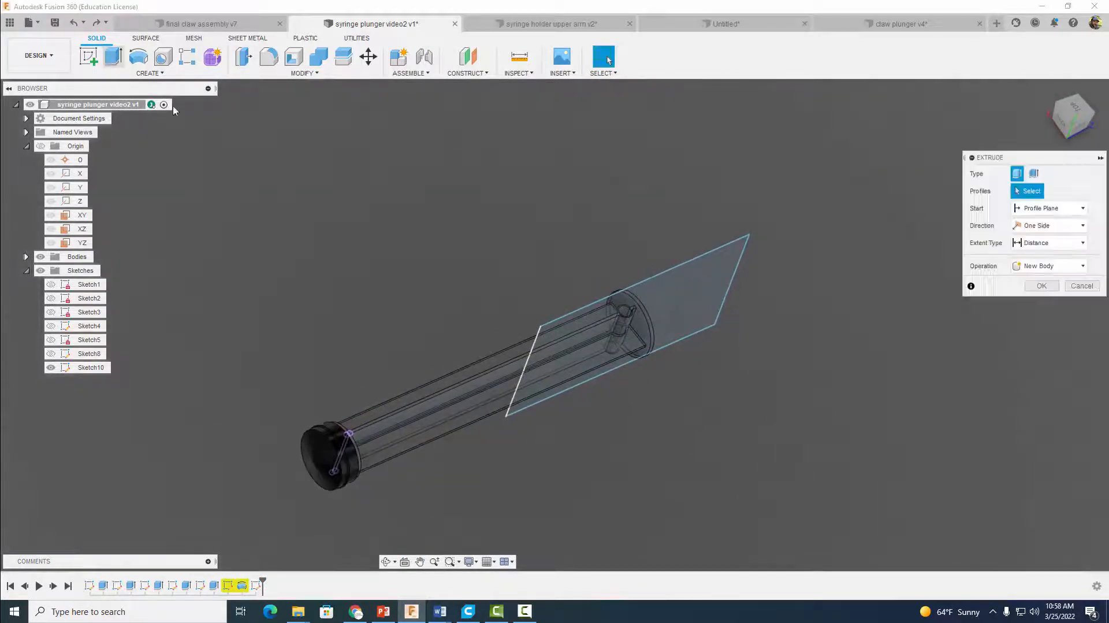
left_click(688, 297)
left_click(578, 349)
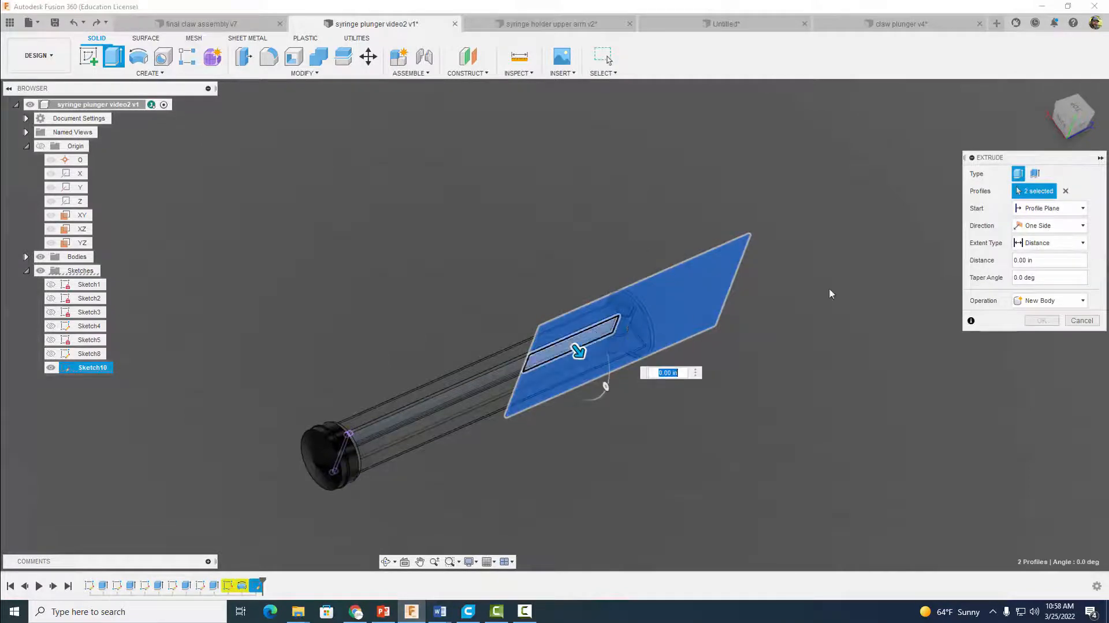
left_click(1049, 225)
left_click(1038, 266)
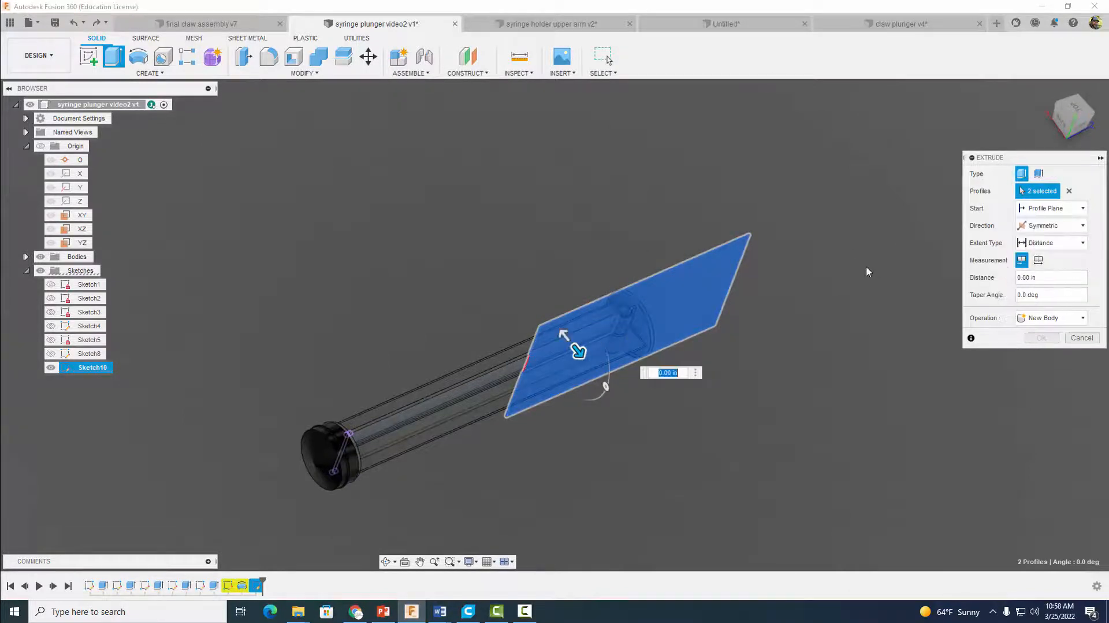
middle_click_drag(866, 272, 875, 247, "shift")
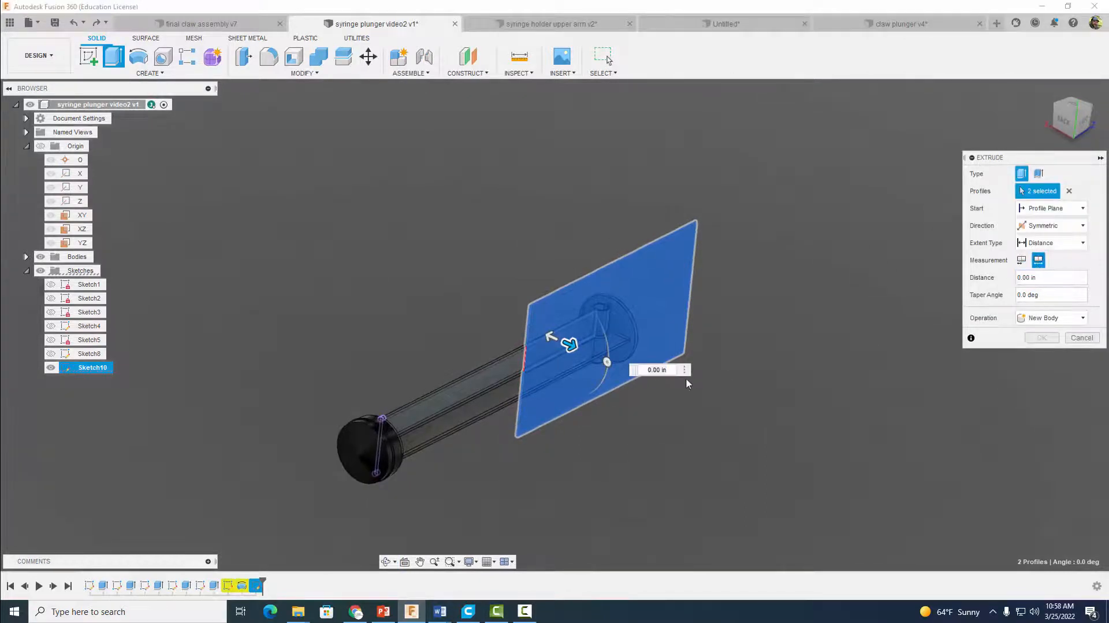
left_click_drag(570, 345, 640, 387)
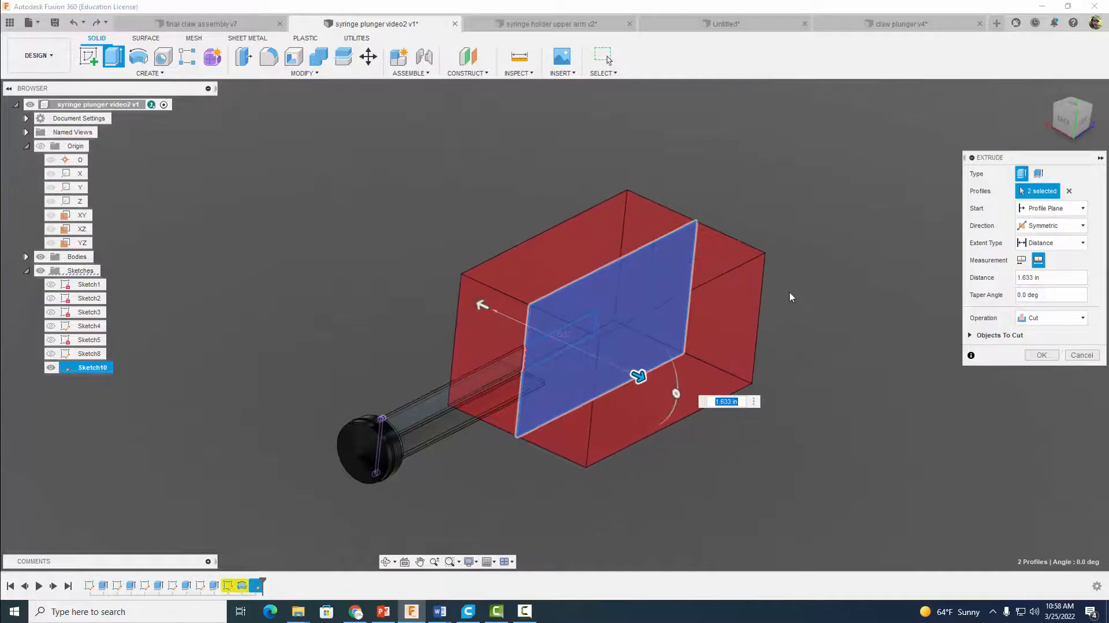
middle_click_drag(789, 291, 811, 304, "shift")
left_click(1052, 355)
left_click(605, 56)
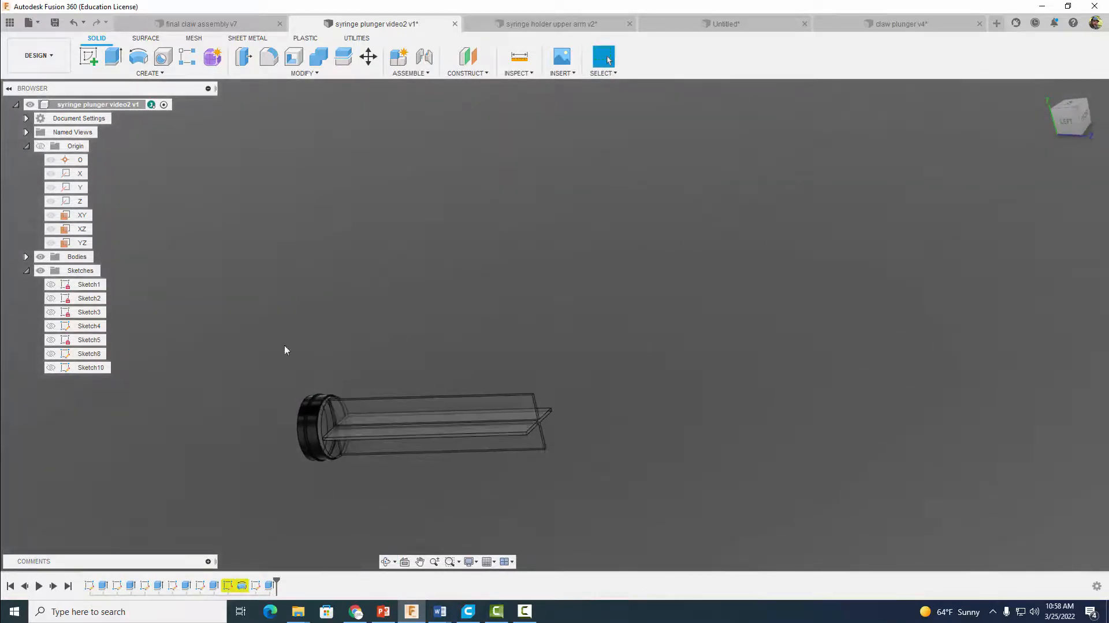
- Start a sketch on the rib face and draw a rectangle over its upper half, from the cut end to just short of the tip
left_click(88, 56)
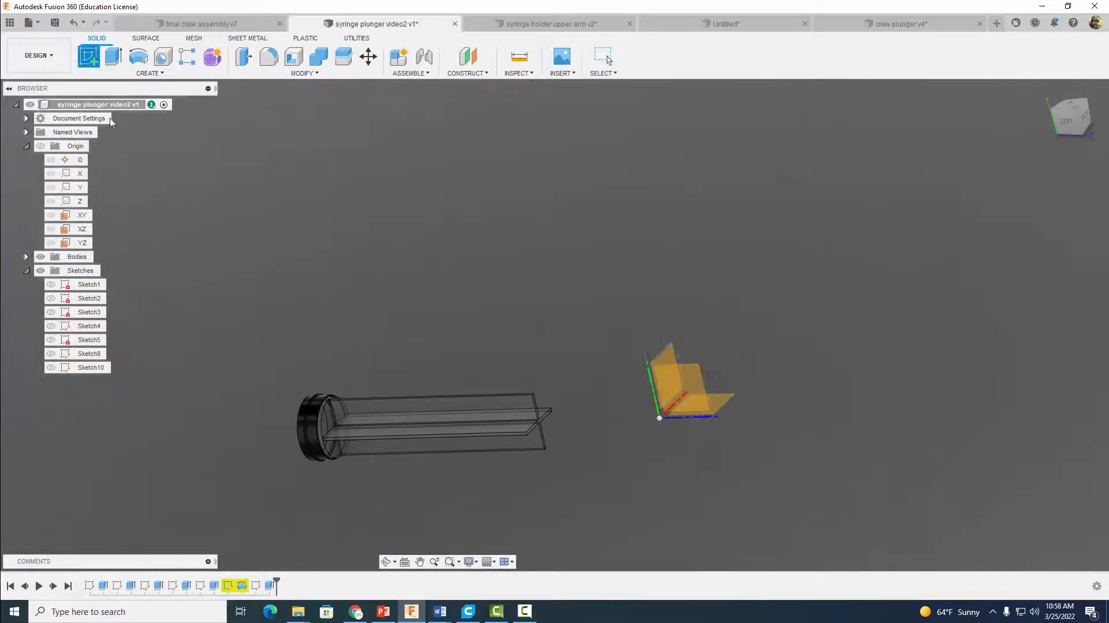
left_click(439, 415)
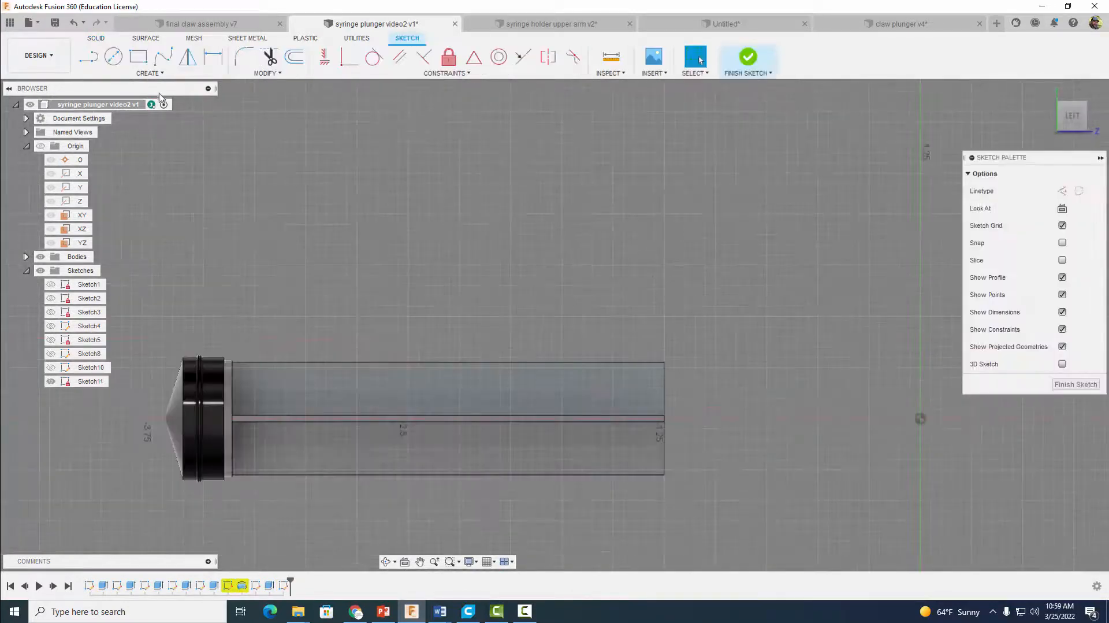
left_click(138, 56)
left_click(665, 416)
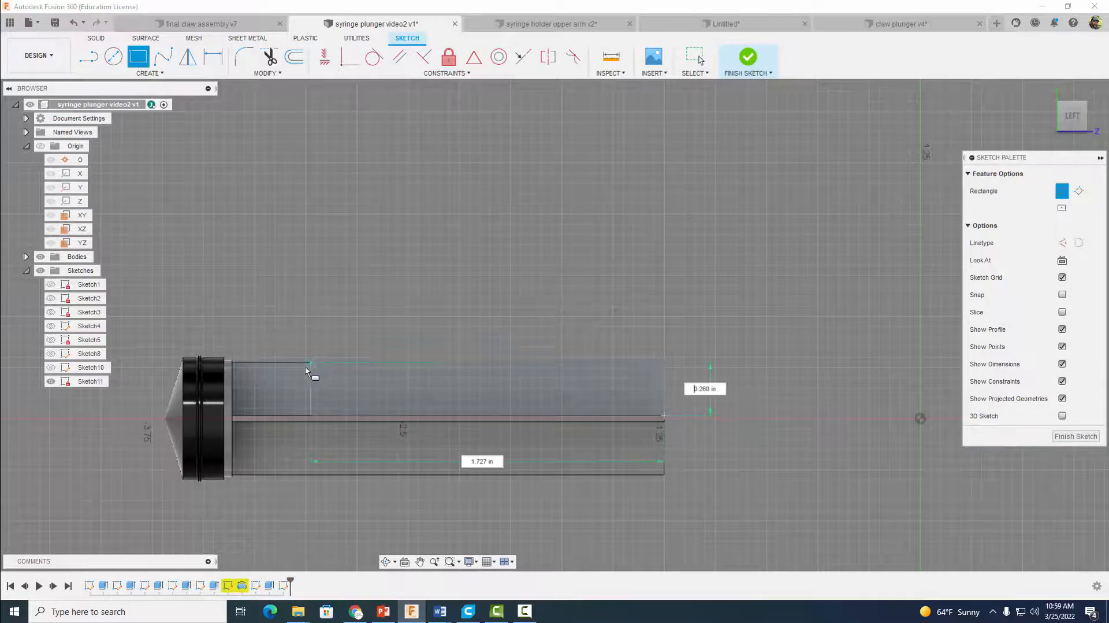
left_click(269, 362)
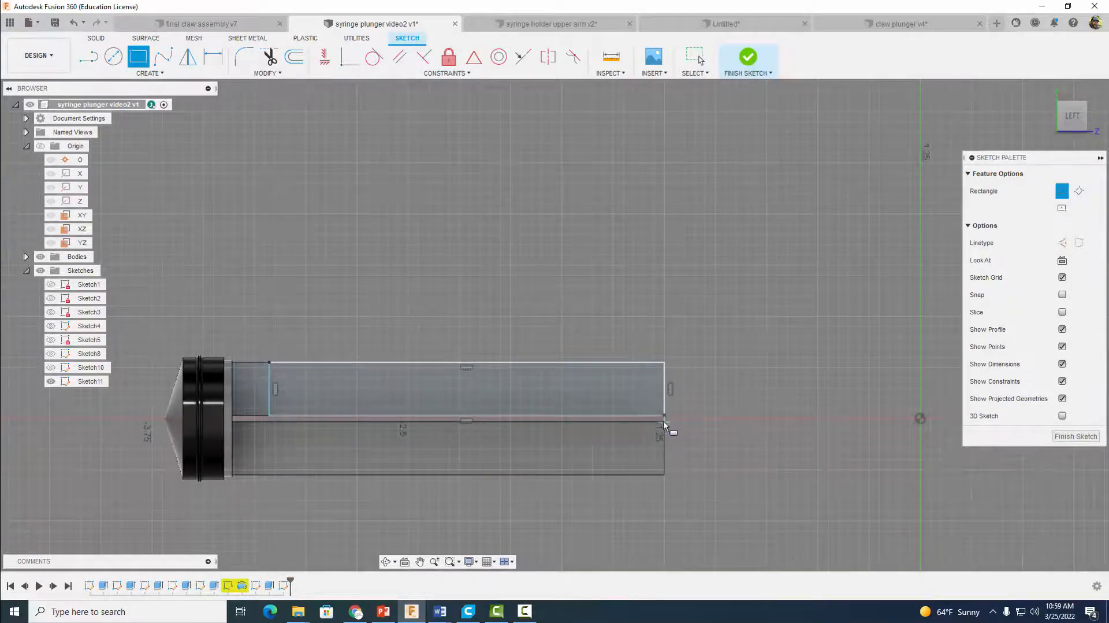
- Project the lower long edge of the horizontal rib into the sketch
scroll(711, 418, "up", 3)
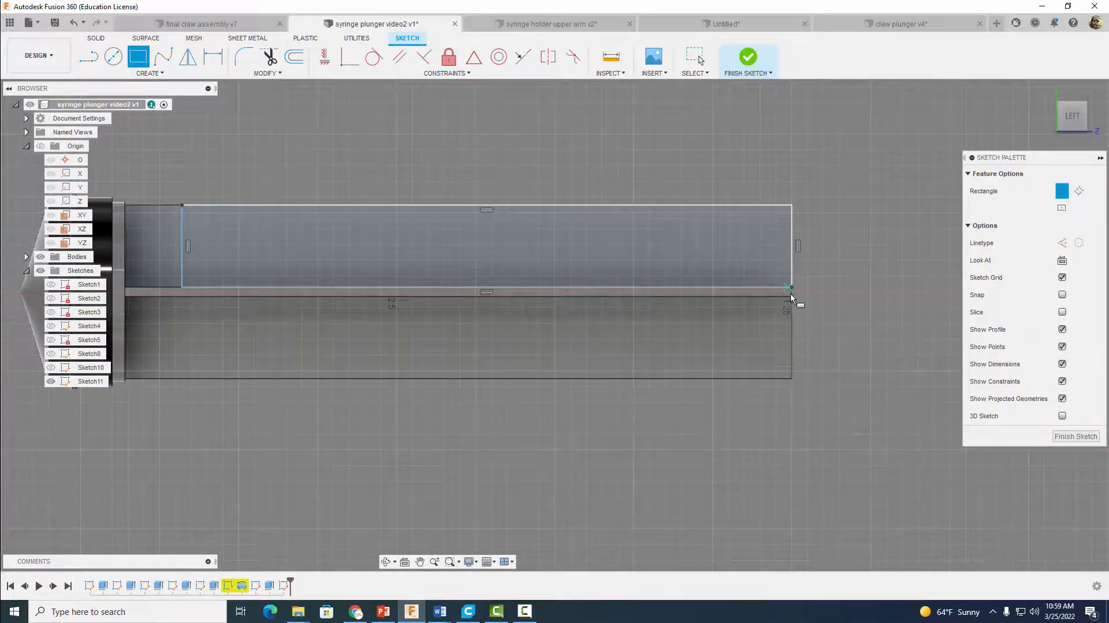
left_click(149, 74)
mouse_move(130, 266)
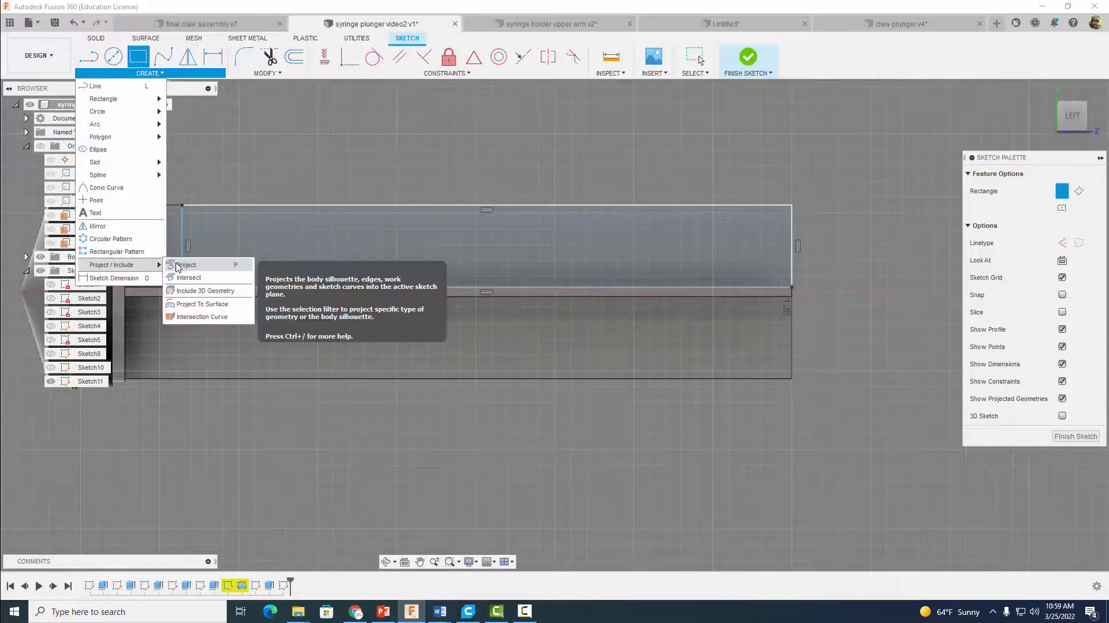
left_click(184, 264)
left_click(224, 300)
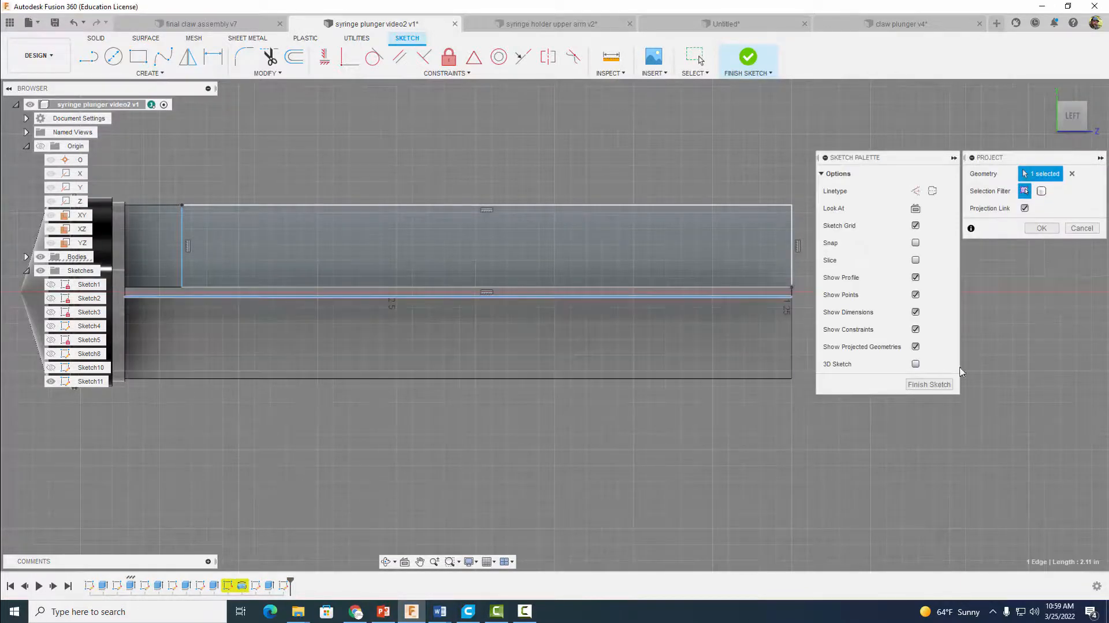
left_click(1042, 227)
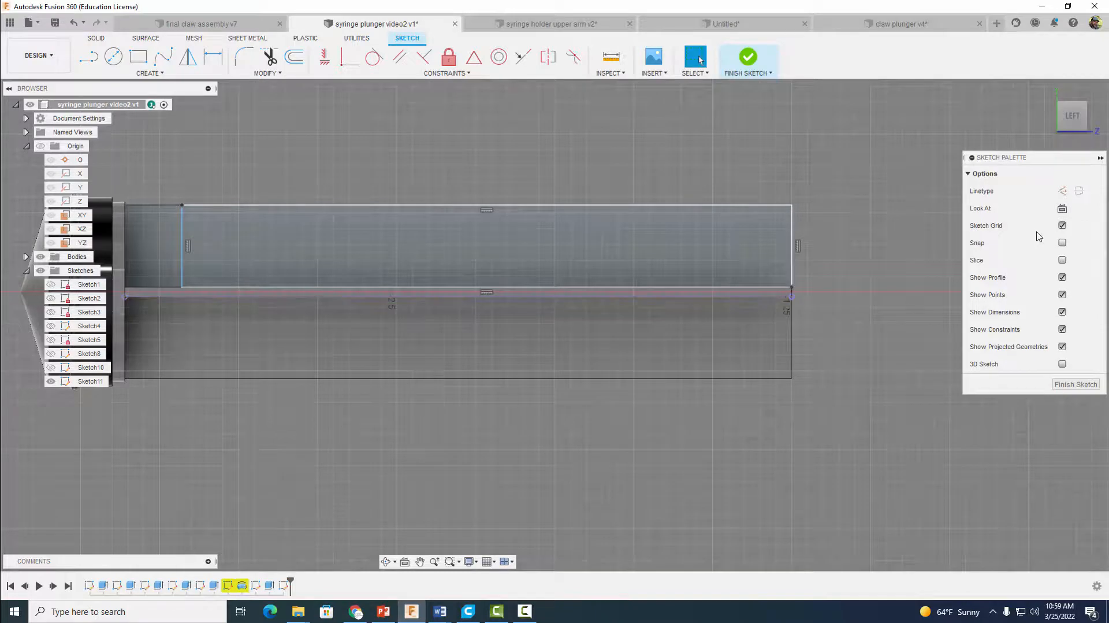
- Draw a second rectangle from the projected edge's cut end past the rib's lower edge, matching the upper one's length, and finish the sketch
left_click(136, 58)
left_click(792, 298)
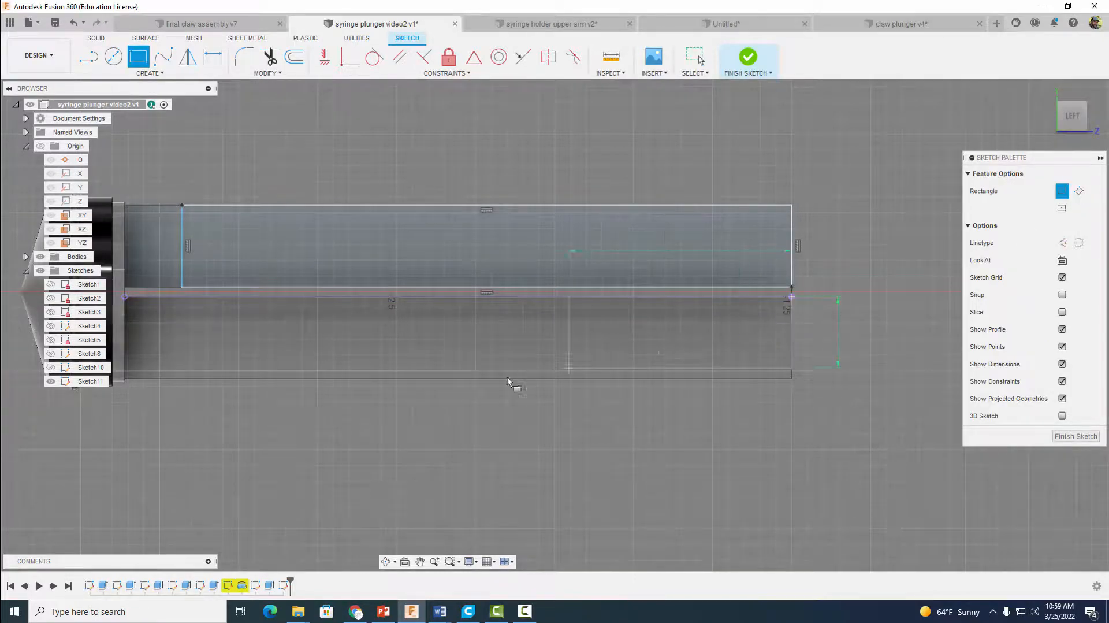
left_click(181, 392)
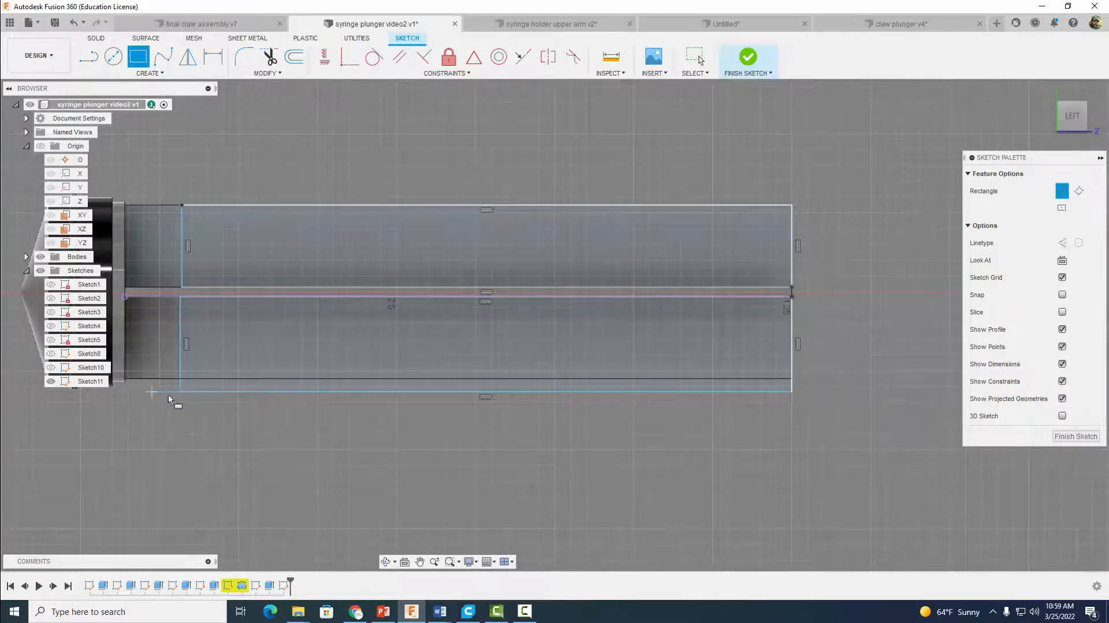
left_click(748, 56)
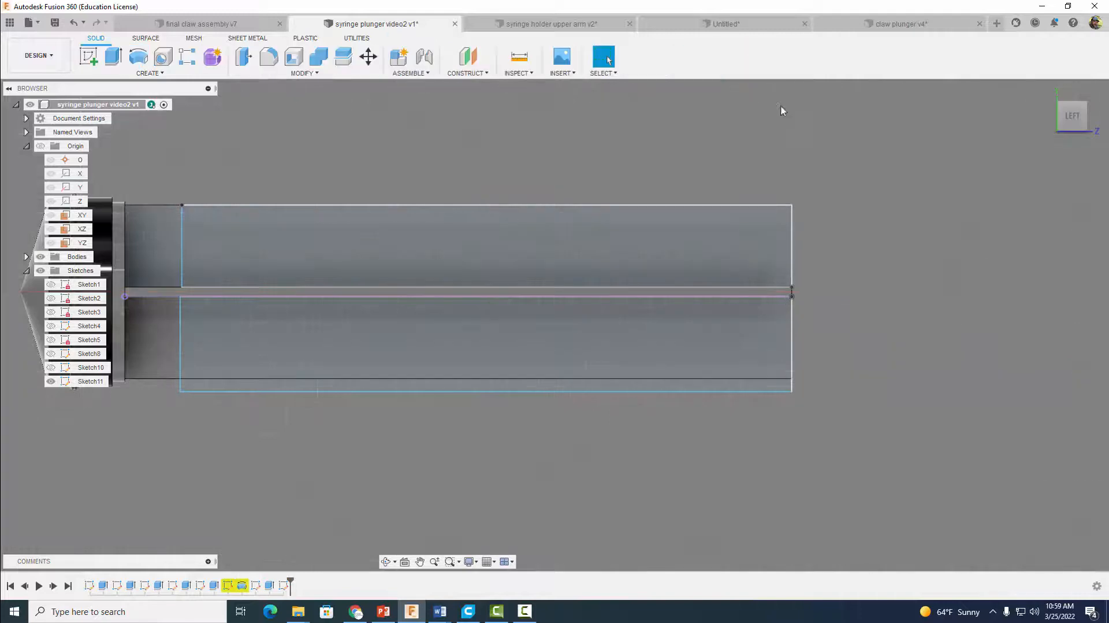
- Cut away the vertical rib on both sides of the flat rib by extruding both rectangle profiles about 0.539 in through it
mouse_move(816, 148)
middle_mouse_down("shift")
mouse_move(854, 157)
mouse_move(848, 170)
middle_mouse_up("shift")
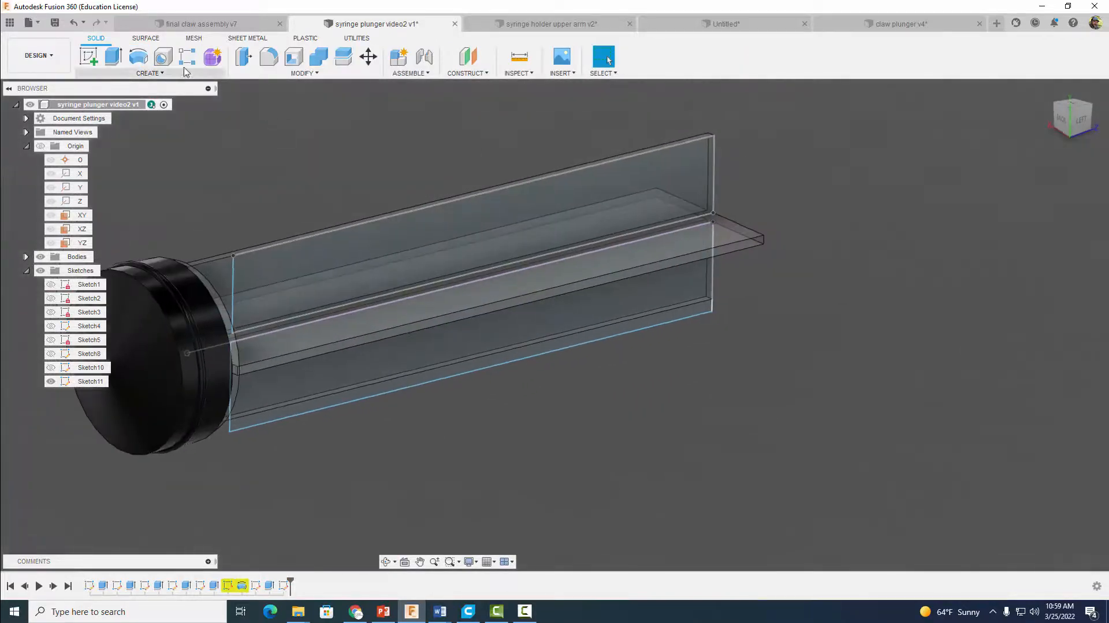
left_click(113, 56)
left_click(345, 257)
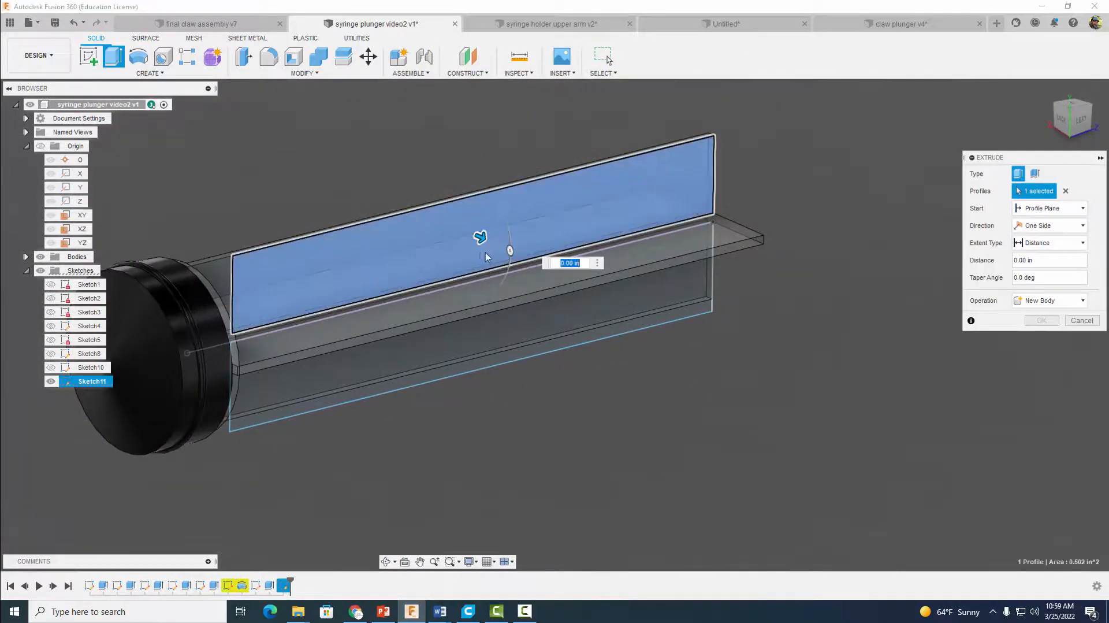
left_click_drag(482, 239, 420, 241)
middle_click_drag(420, 242, 577, 421, "shift")
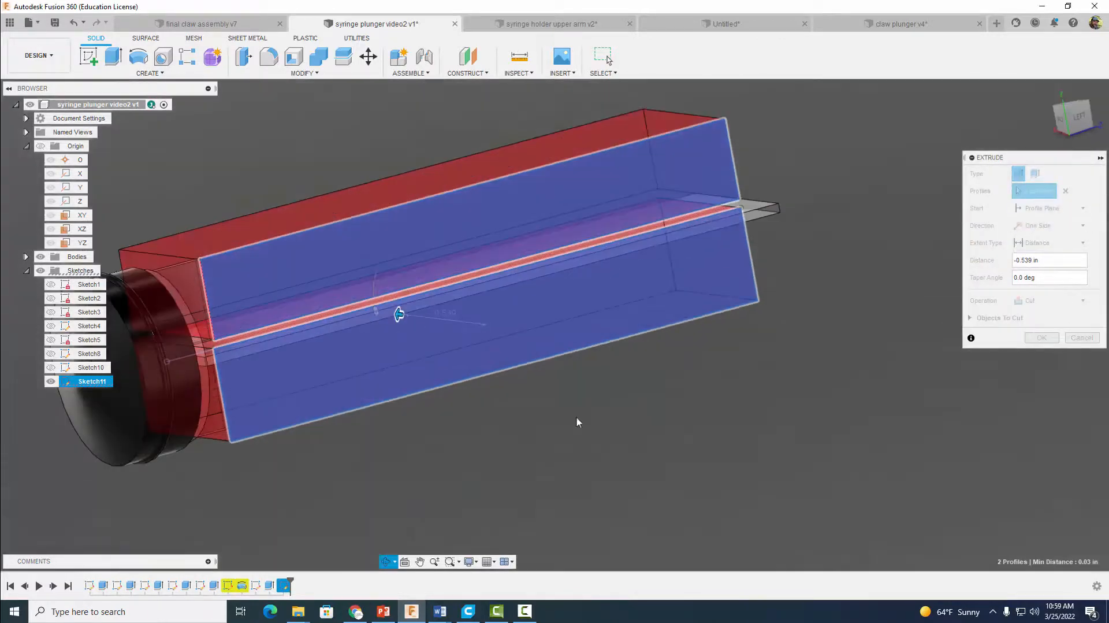
left_click(1041, 337)
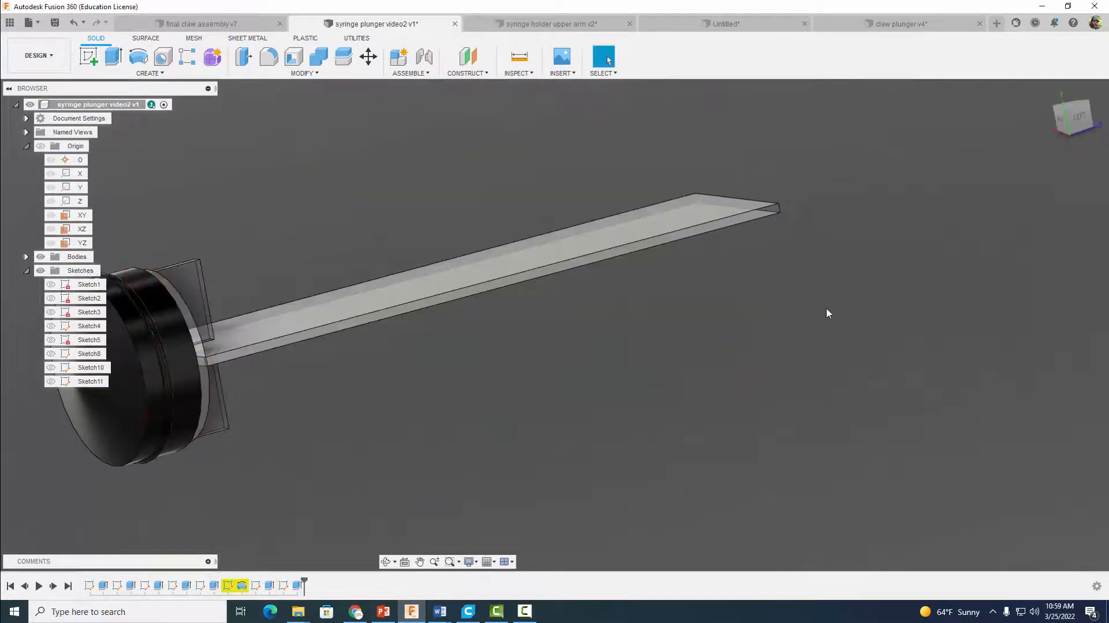
- Start a sketch on the remaining flat rib's face and draw a 0.11 in diameter circle near the right corner of its free end
middle_click_drag(826, 307, 542, 433, "shift")
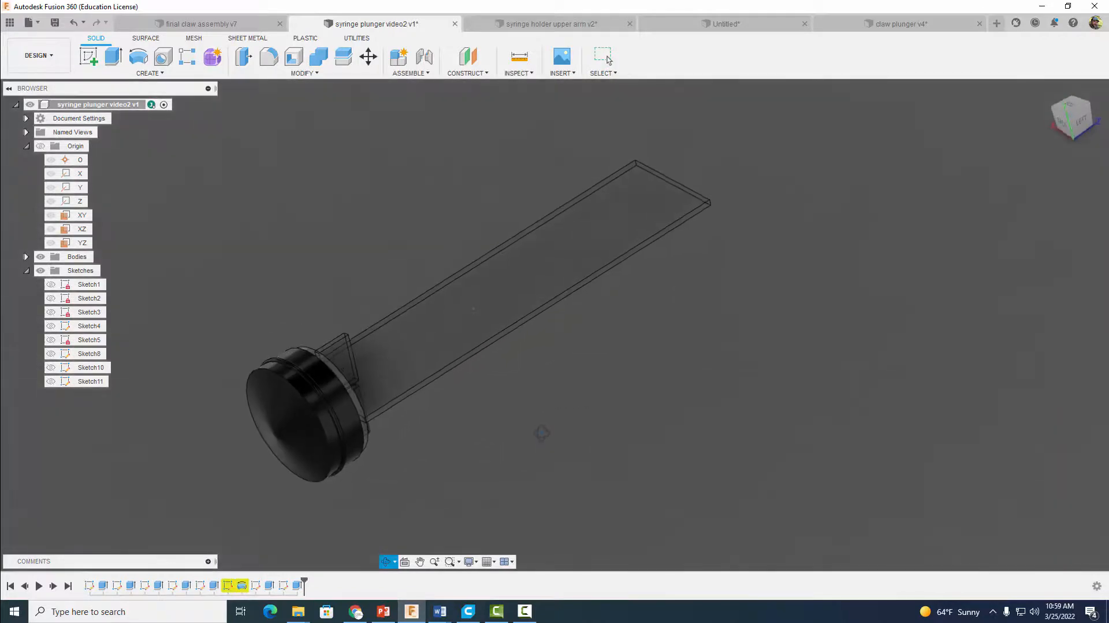
left_click(571, 249)
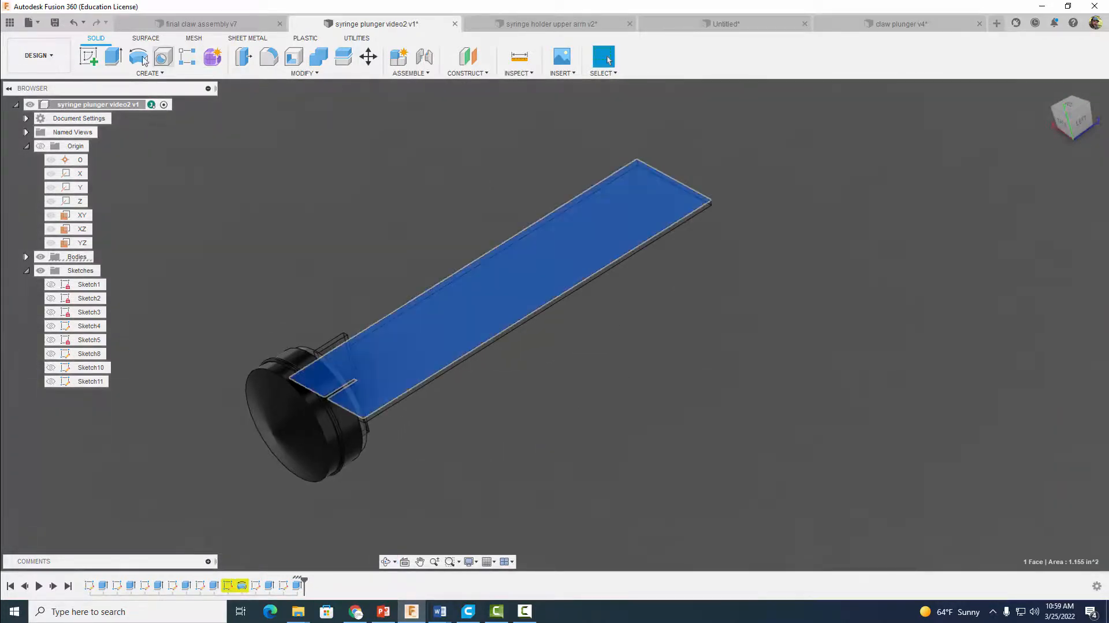
left_click(88, 57)
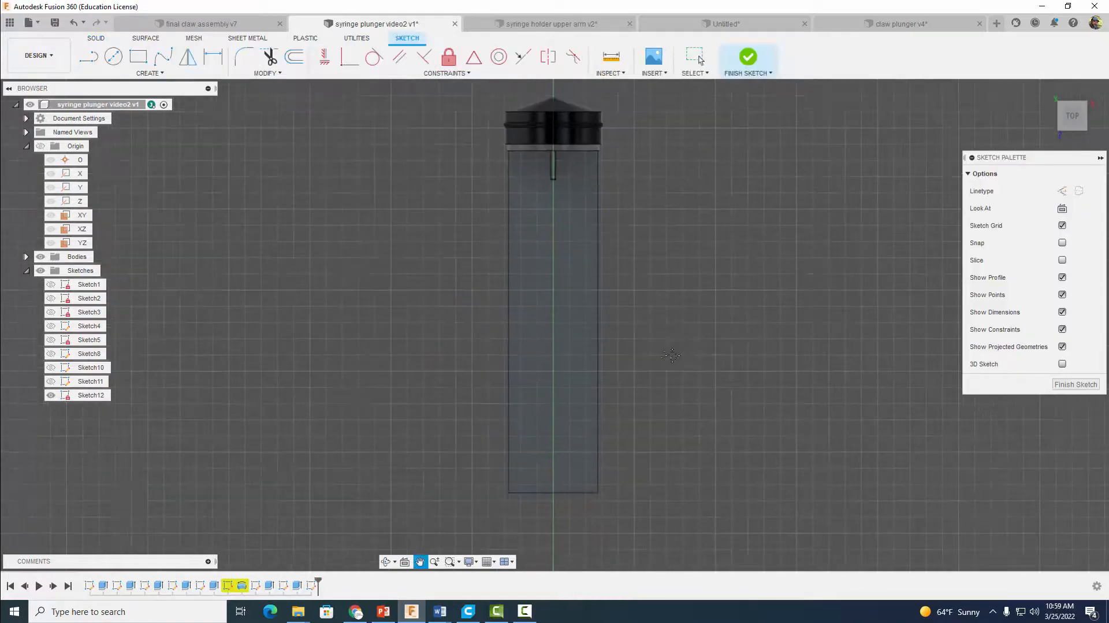
left_click(1101, 101)
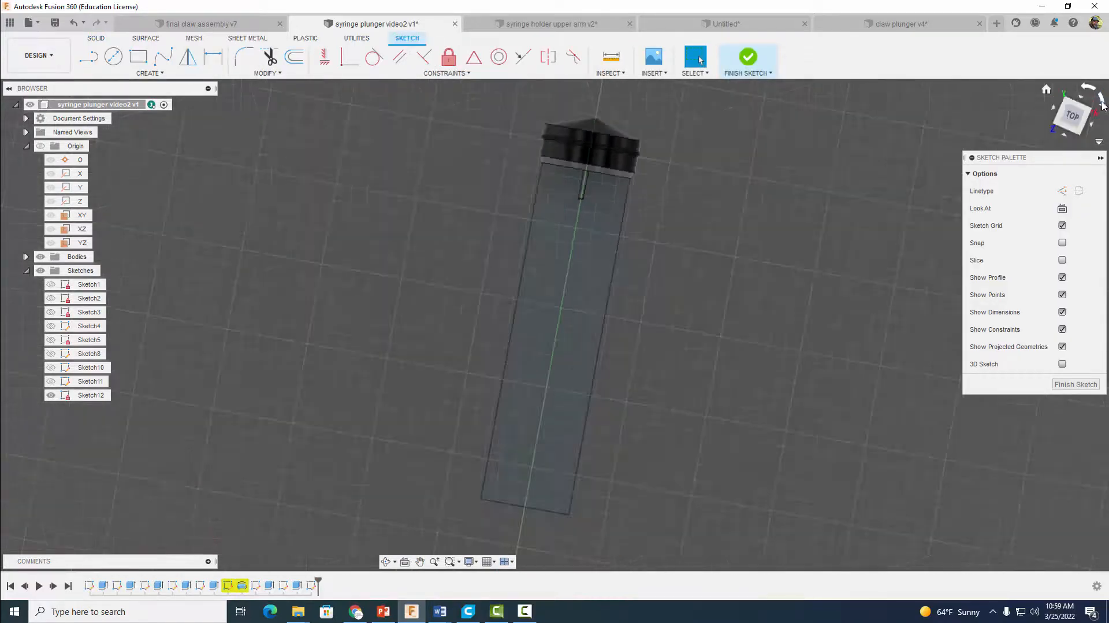
left_click(1101, 101)
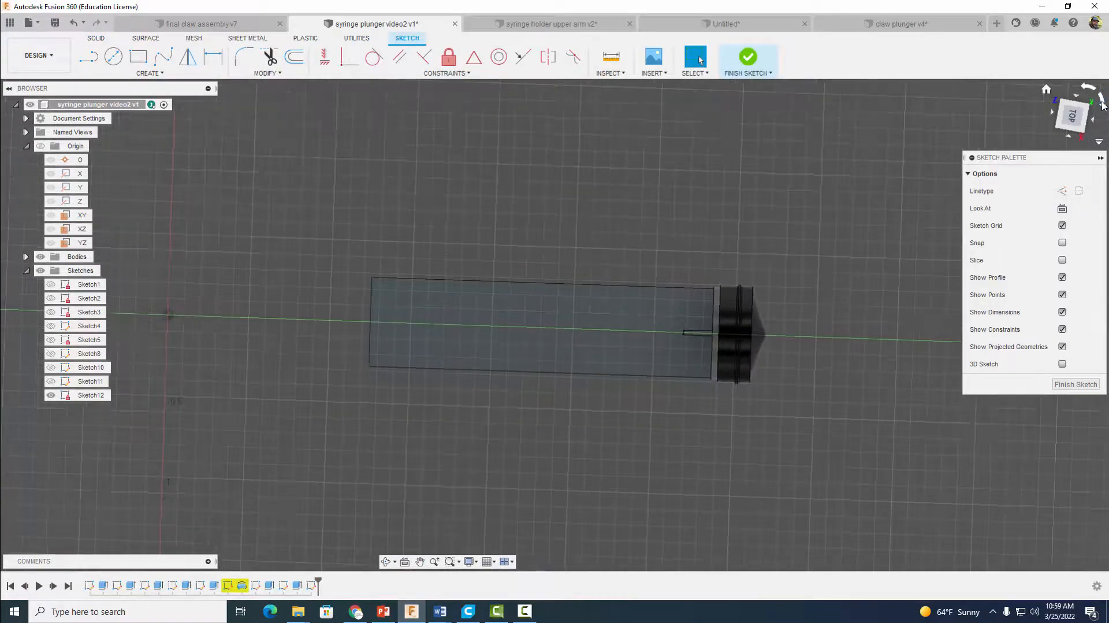
scroll(594, 186, "up", 5)
scroll(667, 343, "up", 2)
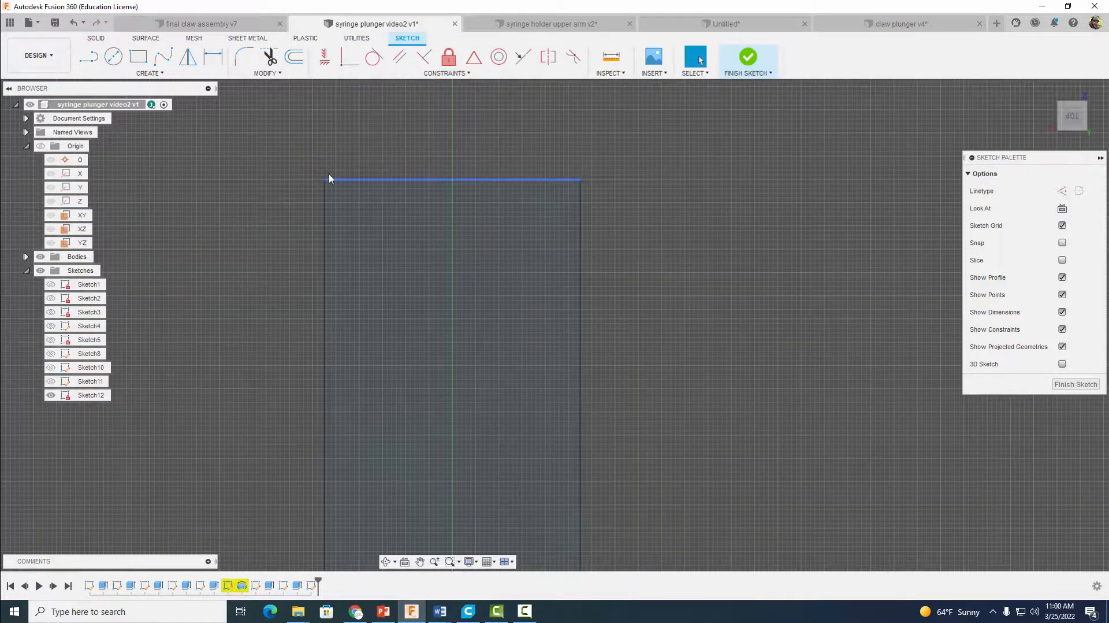
left_click(113, 56)
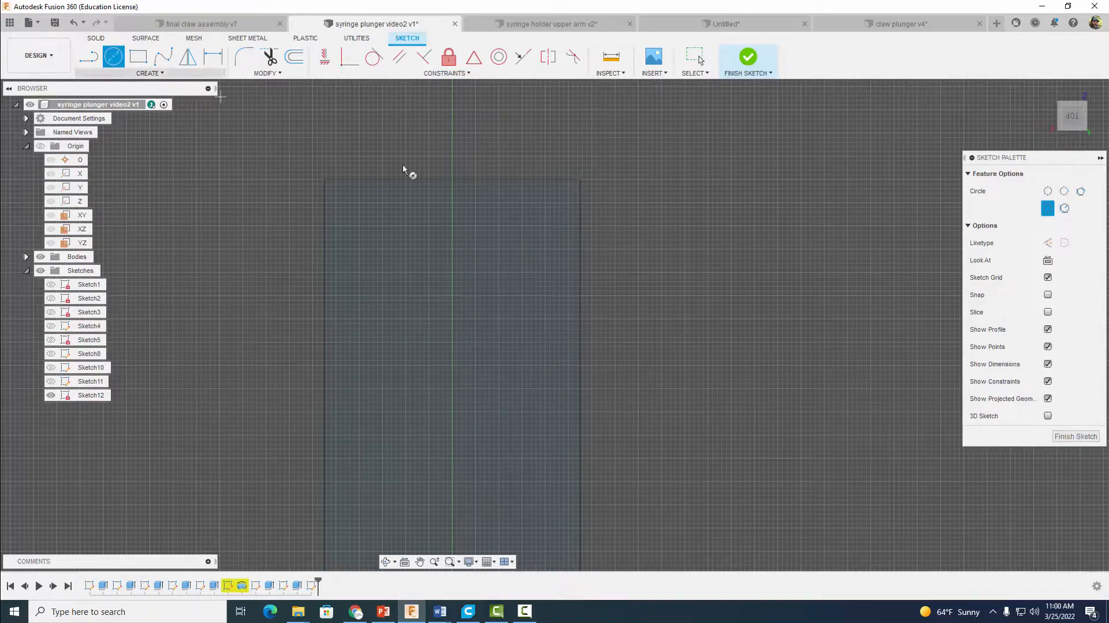
left_click(523, 228)
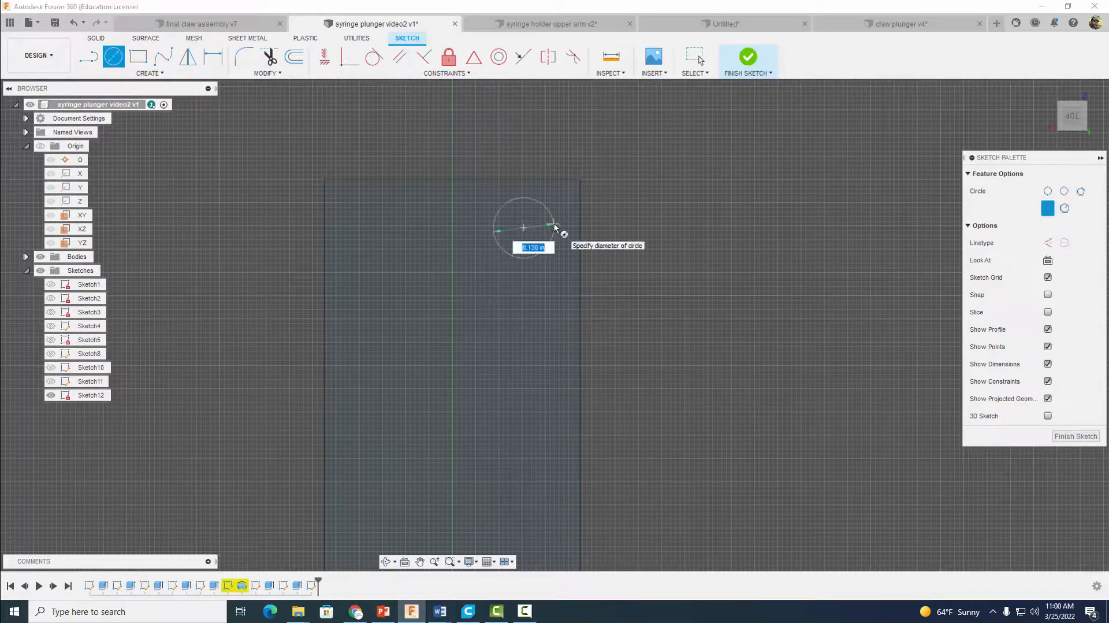
type(".11")
key("Return")
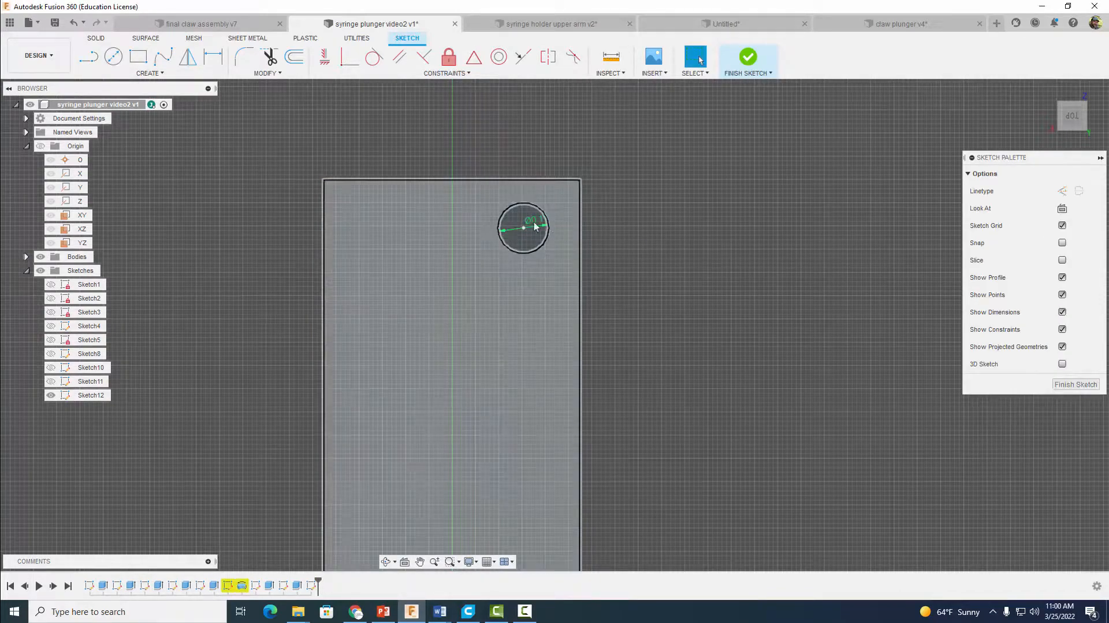
- Draw a second 0.11 in diameter circle near the left corner of the rib's free end
left_click(113, 56)
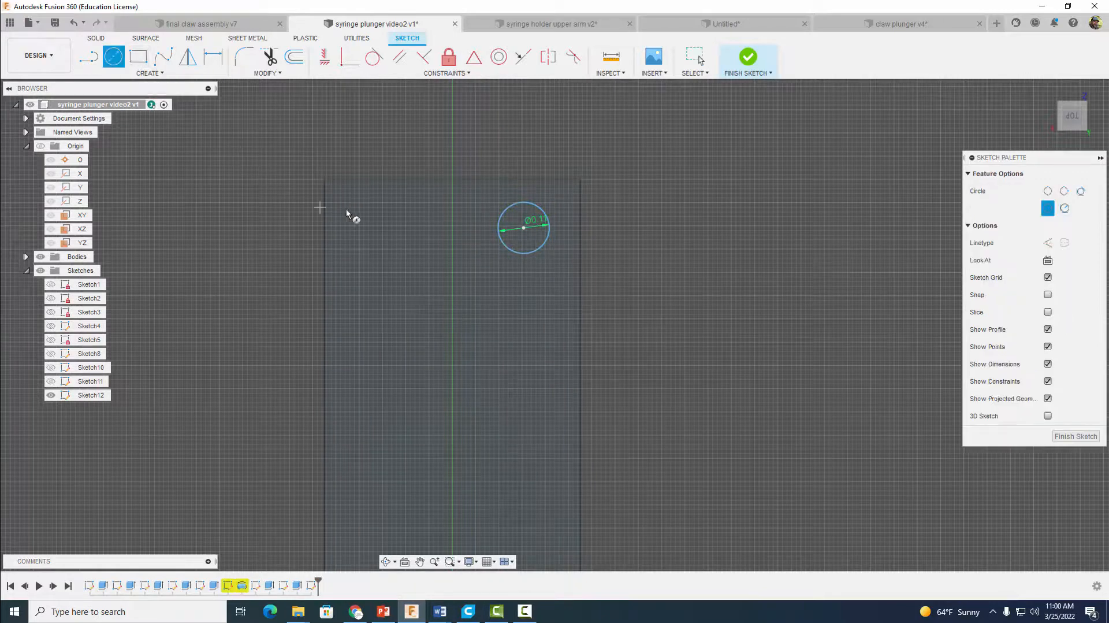
left_click(366, 225)
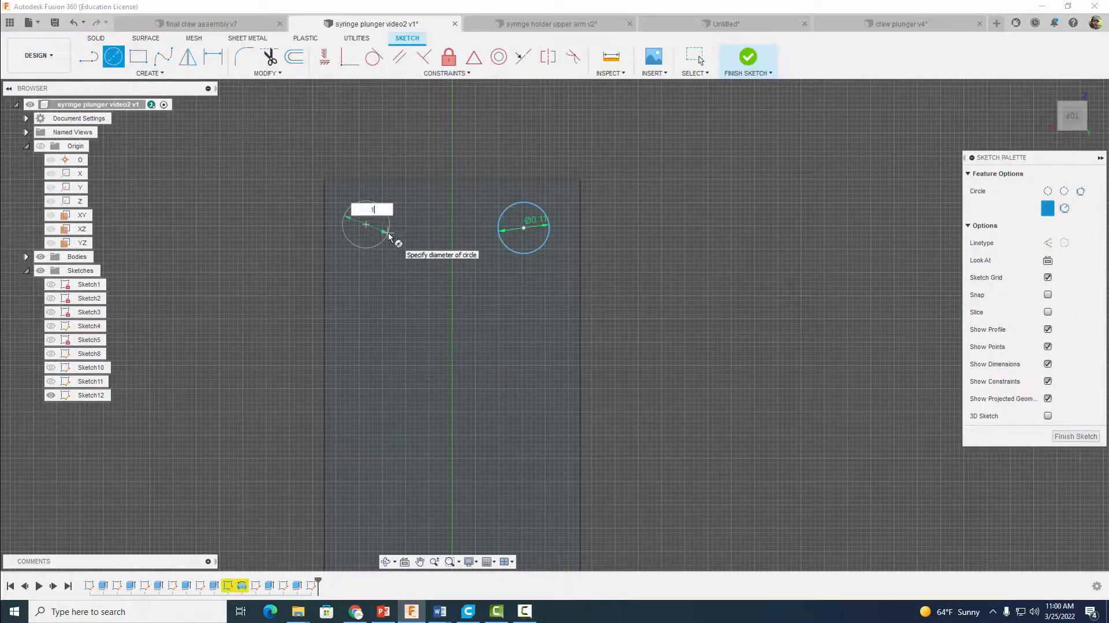
type(".11")
key("Return")
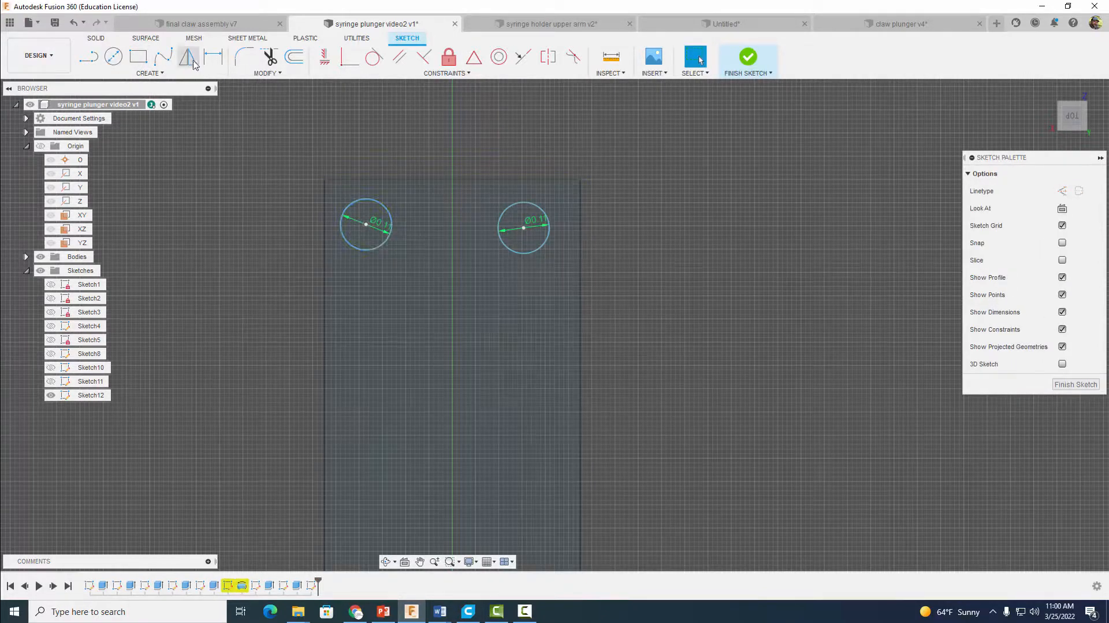
- Dimension the left circle's center 1/8 in from the rib's end edge
left_click(210, 60)
left_click(366, 225)
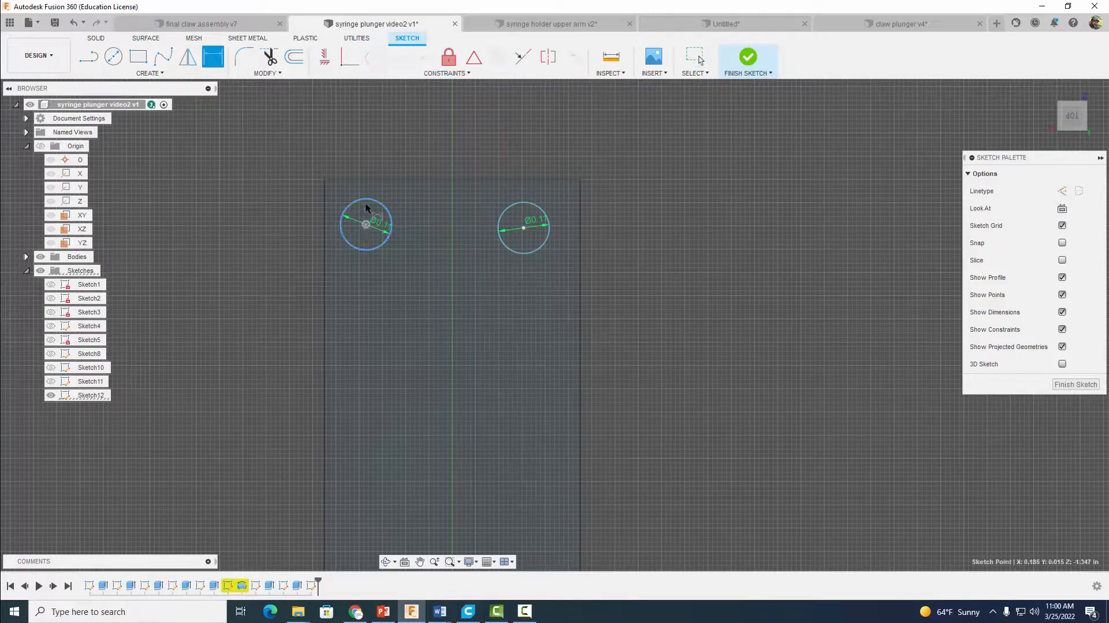
left_click(366, 180)
left_click(266, 199)
key("BackSpace")
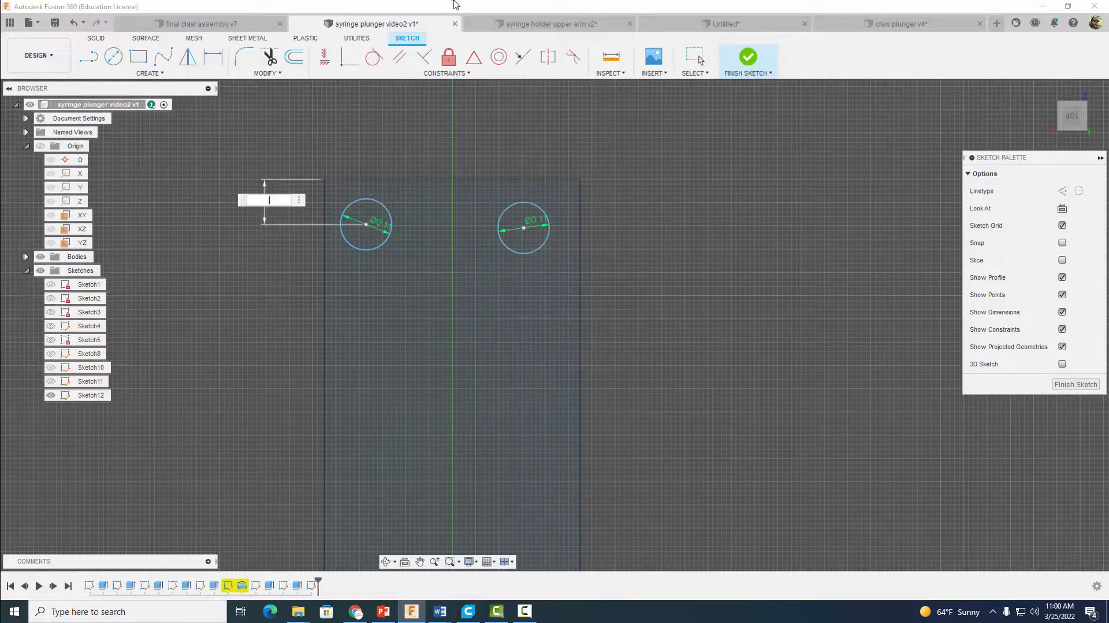
type("1/8")
key("Return")
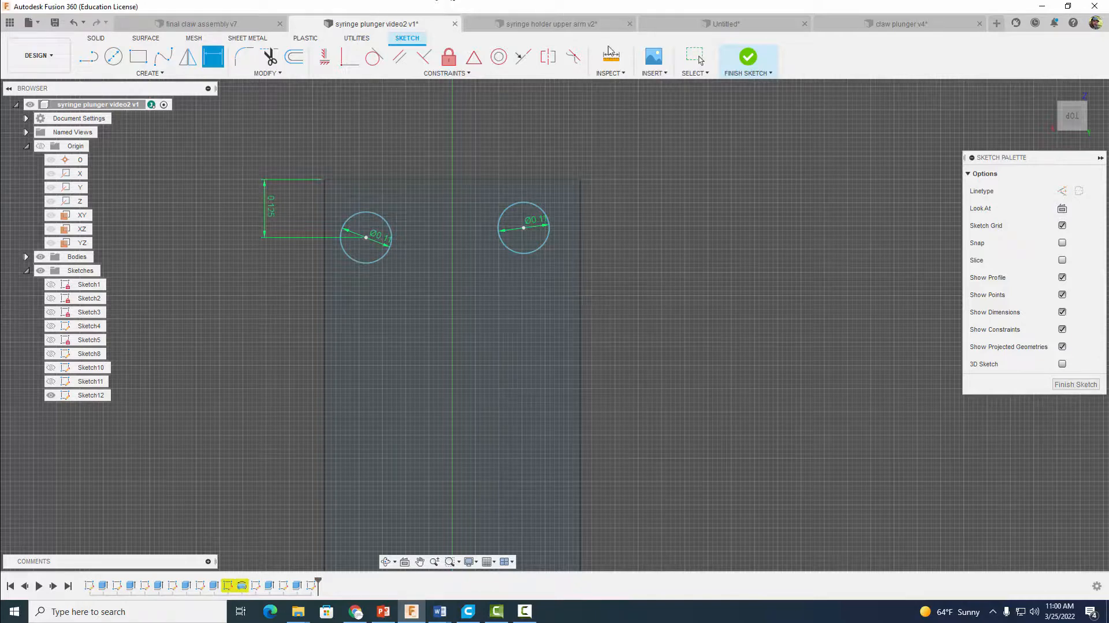
- Dimension the left circle's center 0.125 in from the rib's adjacent long edge
left_click(366, 237)
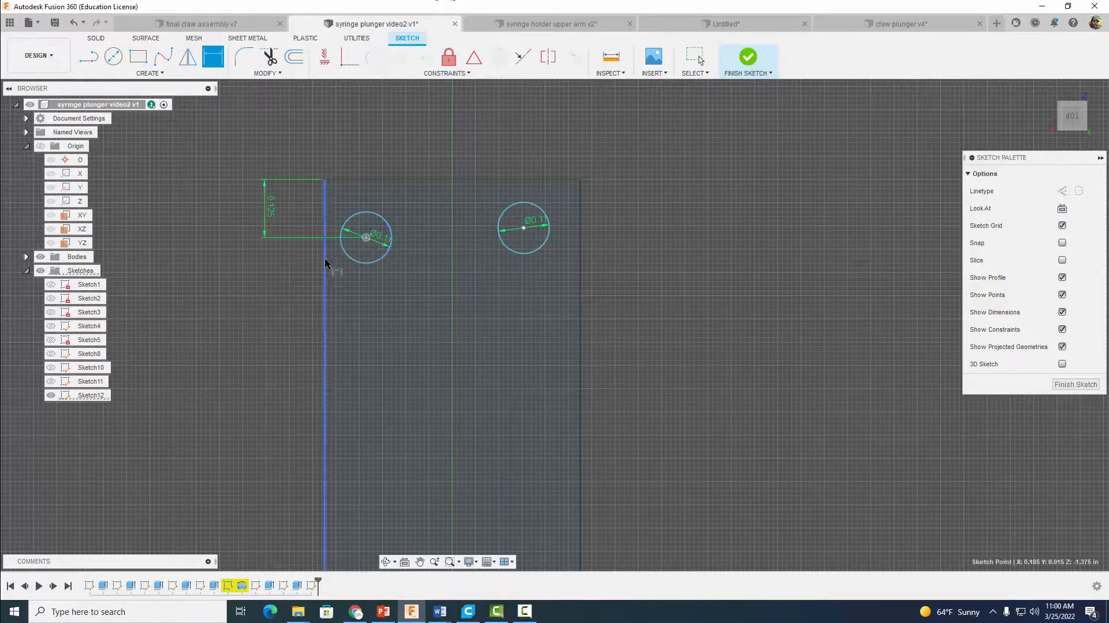
left_click(324, 259)
left_click(346, 153)
key("BackSpace")
type("1/8")
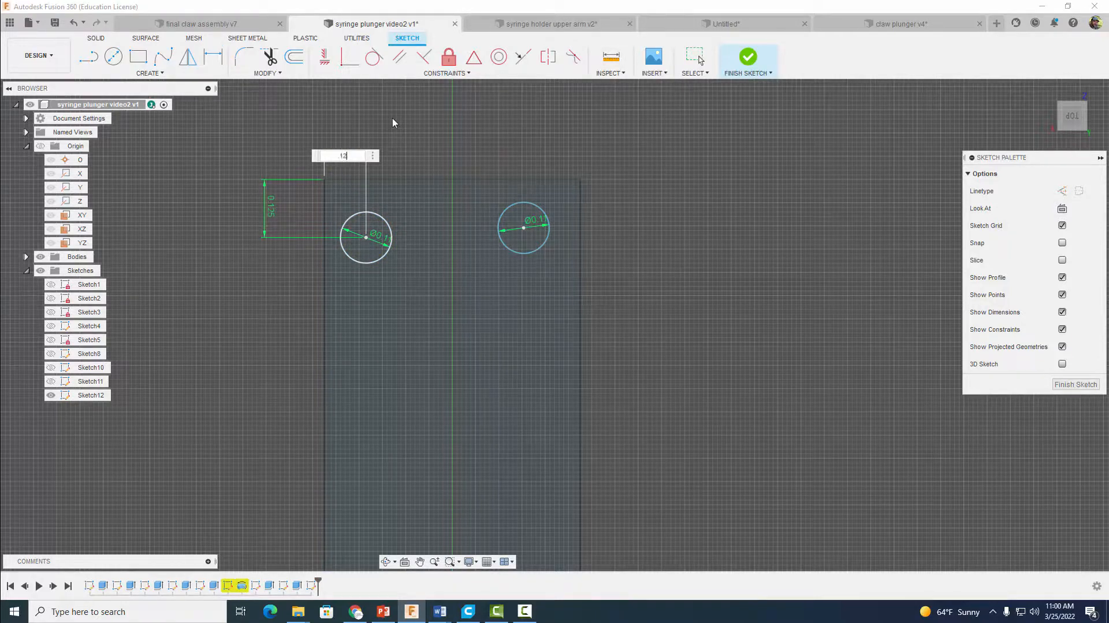
key("Return")
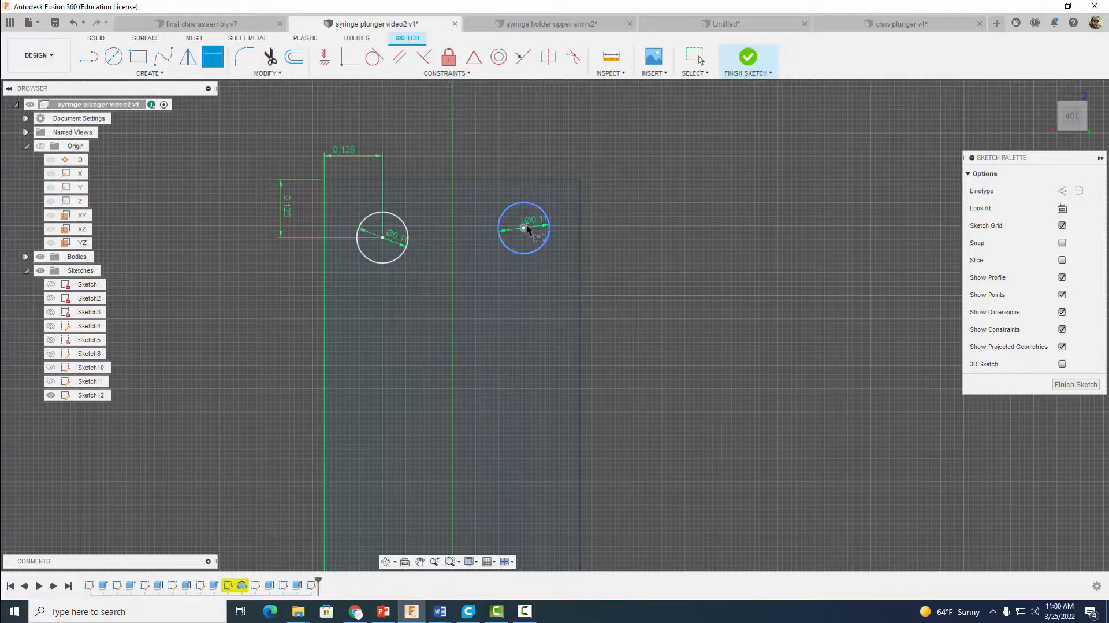
- Dimension the right circle's center 1/8 in from the rib's end edge
left_click(524, 228)
left_click(532, 179)
left_click(648, 225)
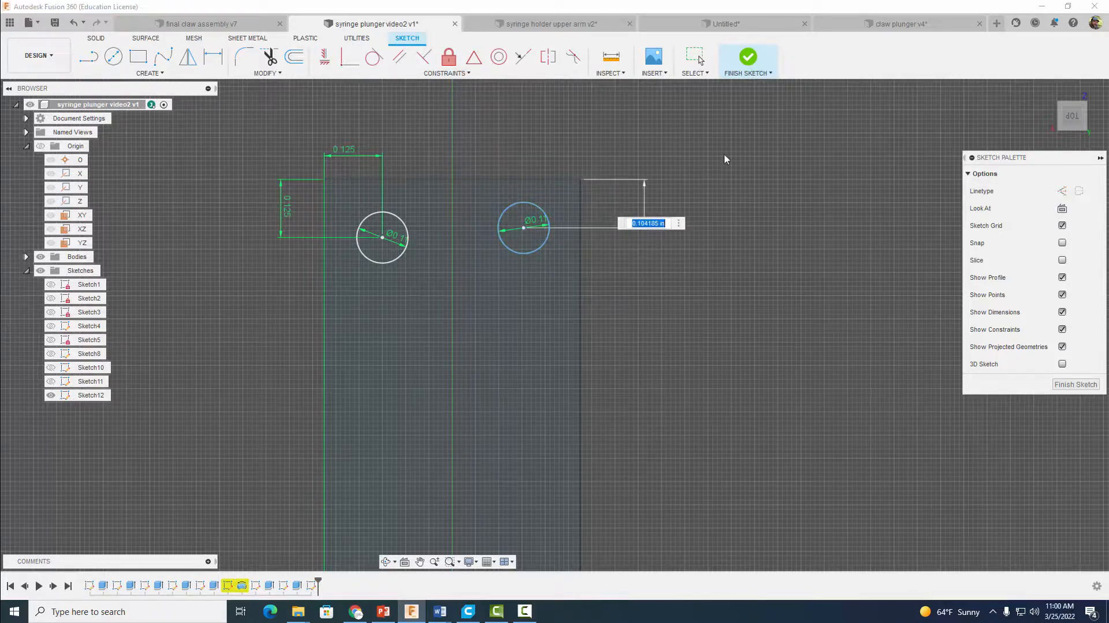
key("BackSpace")
type("1/8")
key("Return")
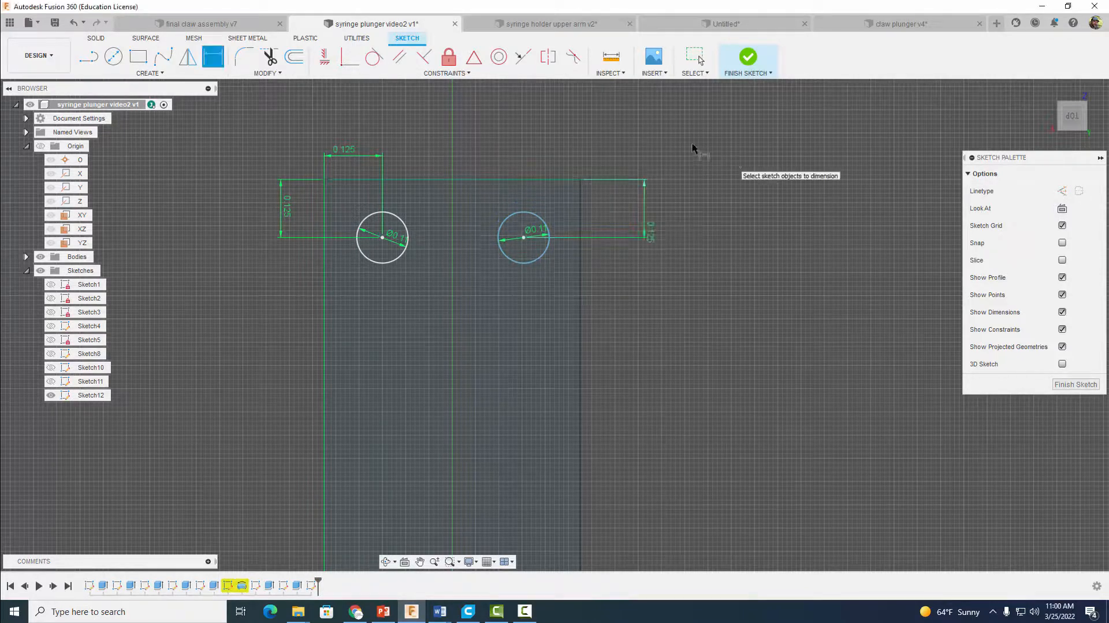
- Dimension the right circle's center 1/8 in from the rib's adjacent long edge
left_click(581, 272)
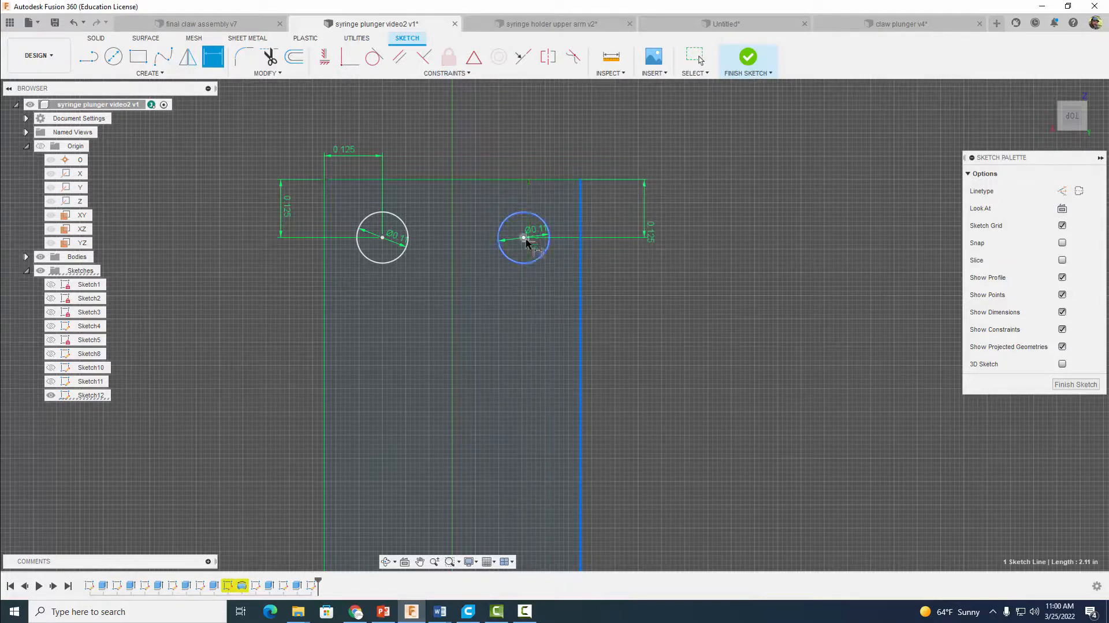
left_click(524, 238)
left_click(551, 151)
key("BackSpace")
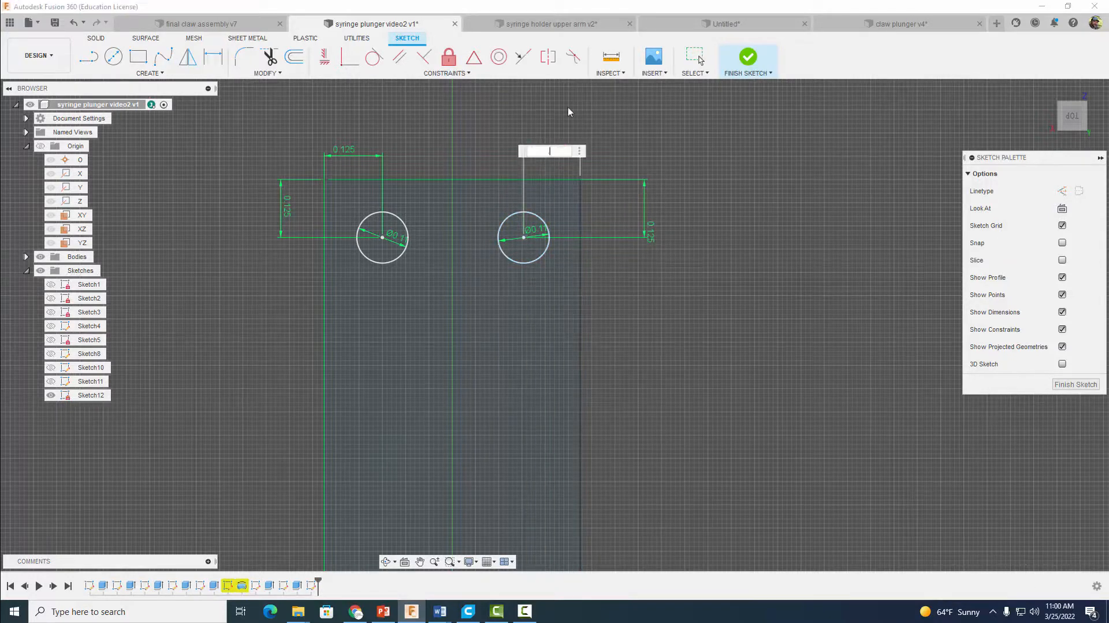
type("1/8")
key("Return")
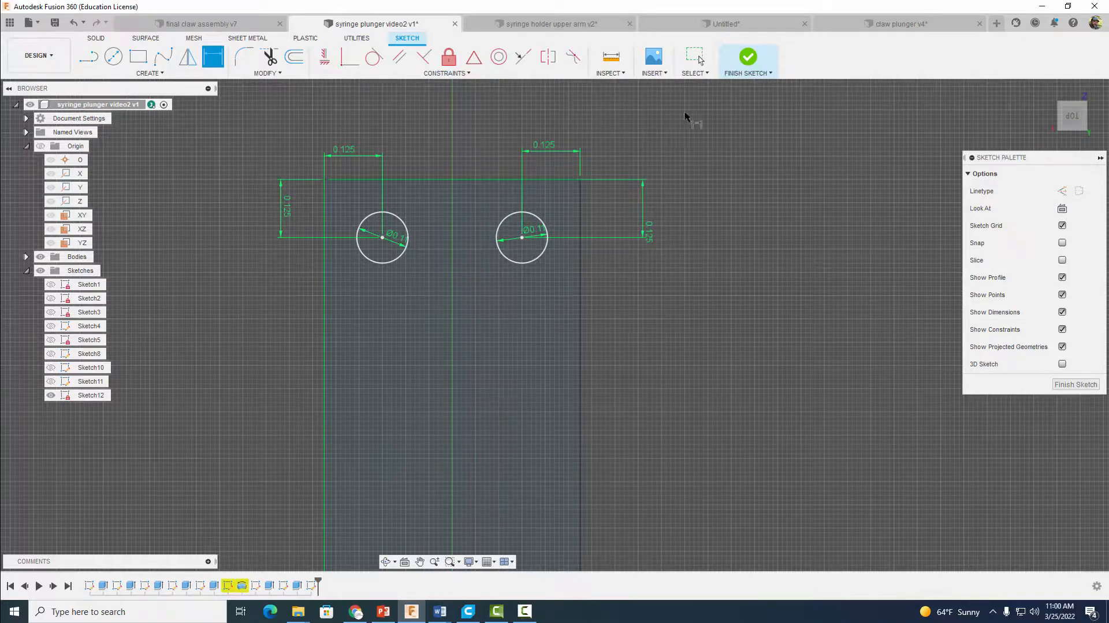
- Finish the sketch and cut both circles through the flat rib with an extrusion of about 0.039 in
left_click(747, 56)
mouse_move(798, 196)
middle_mouse_down("shift")
mouse_move(811, 242)
mouse_move(545, 170)
middle_mouse_up("shift")
left_click(113, 56)
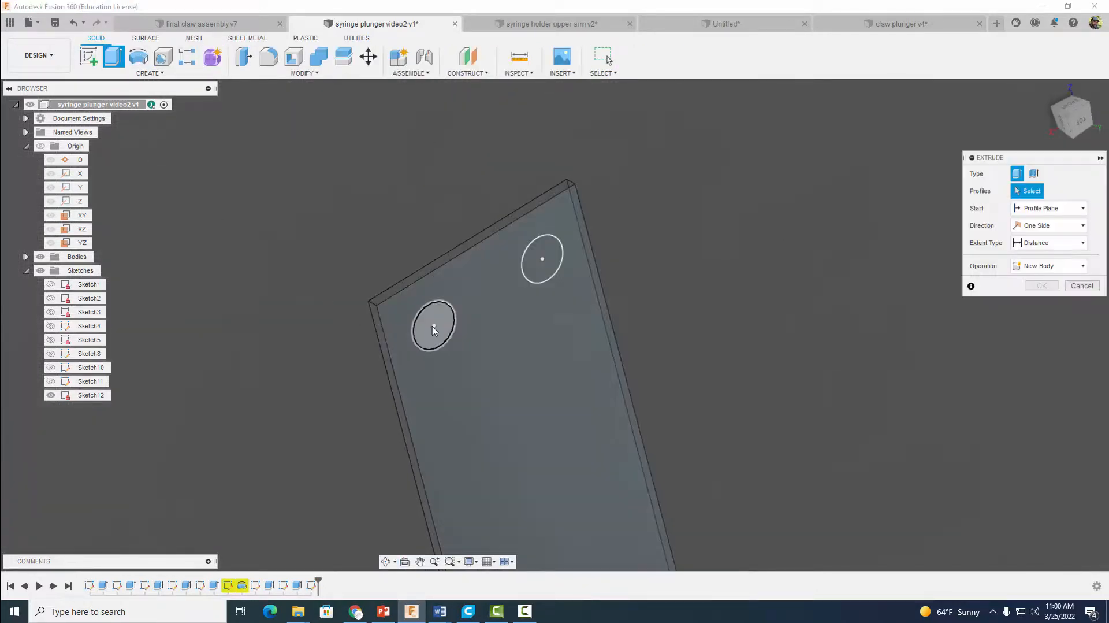
left_click(434, 327)
left_click(544, 260)
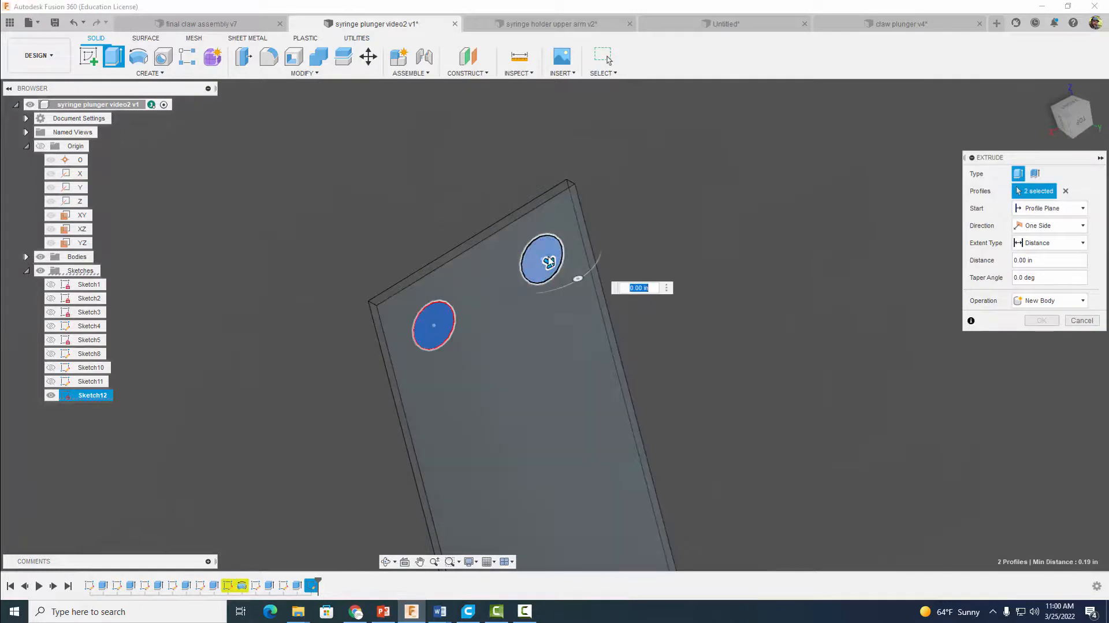
left_click_drag(548, 262, 523, 249)
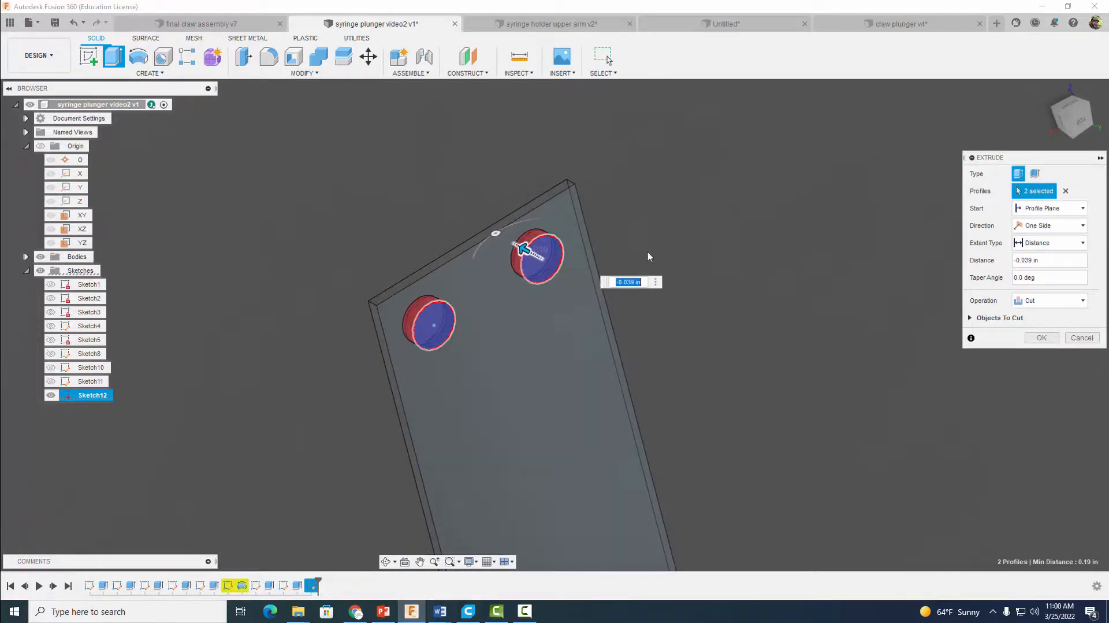
left_click(1041, 337)
middle_click_drag(878, 248, 735, 250, "shift")
scroll(825, 296, "down", 4)
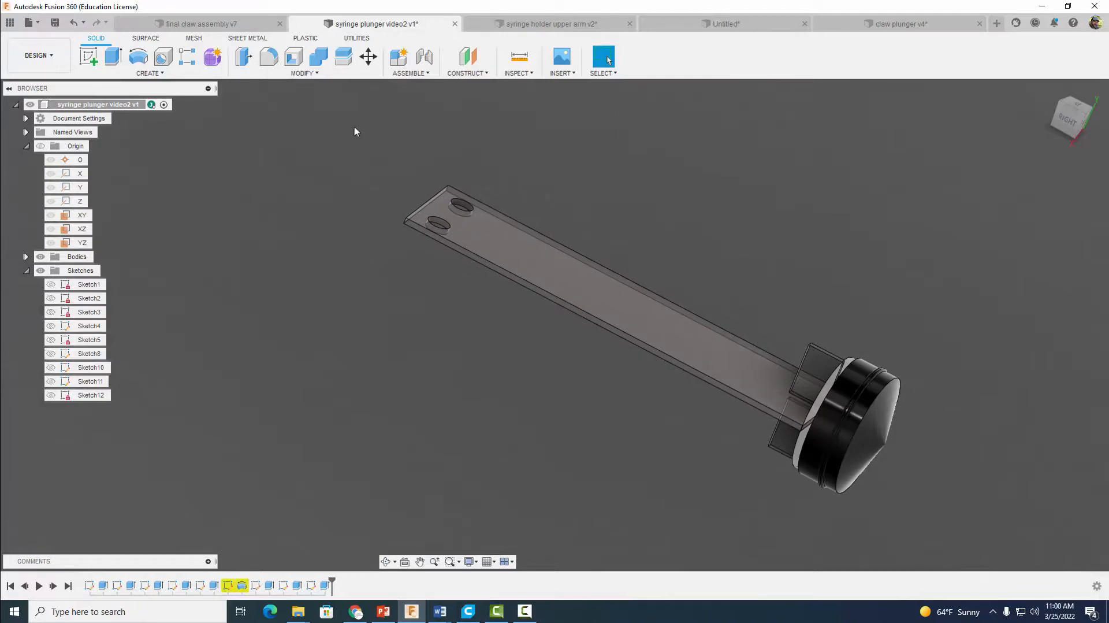
- Save a copy of the design as "syringe plunger modified video2" in the video files folder
left_click(29, 26)
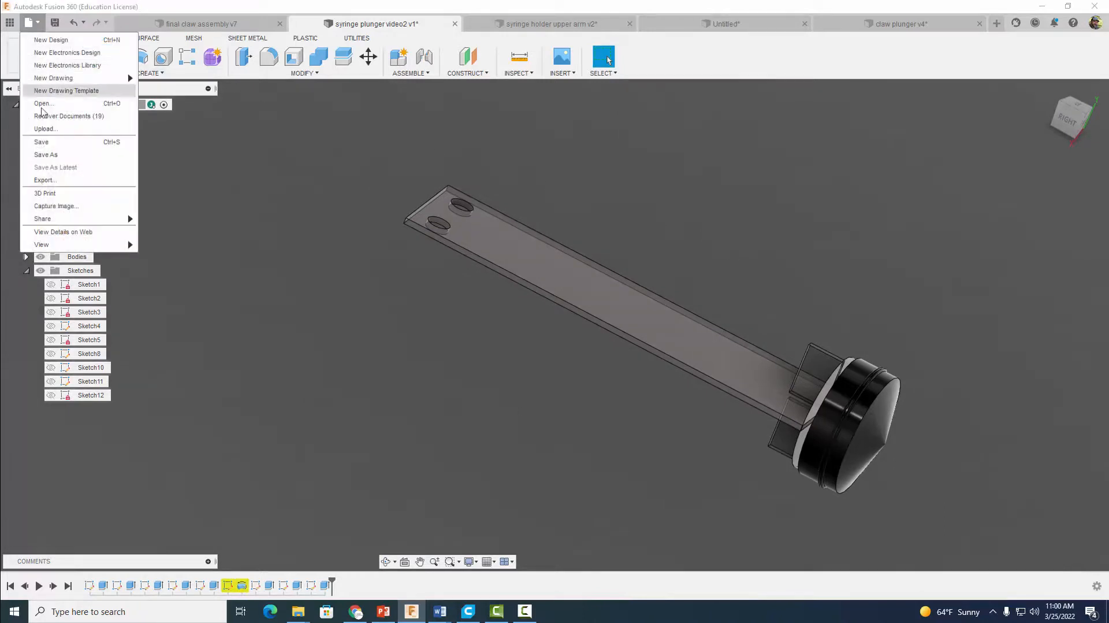
left_click(52, 149)
left_click(450, 108)
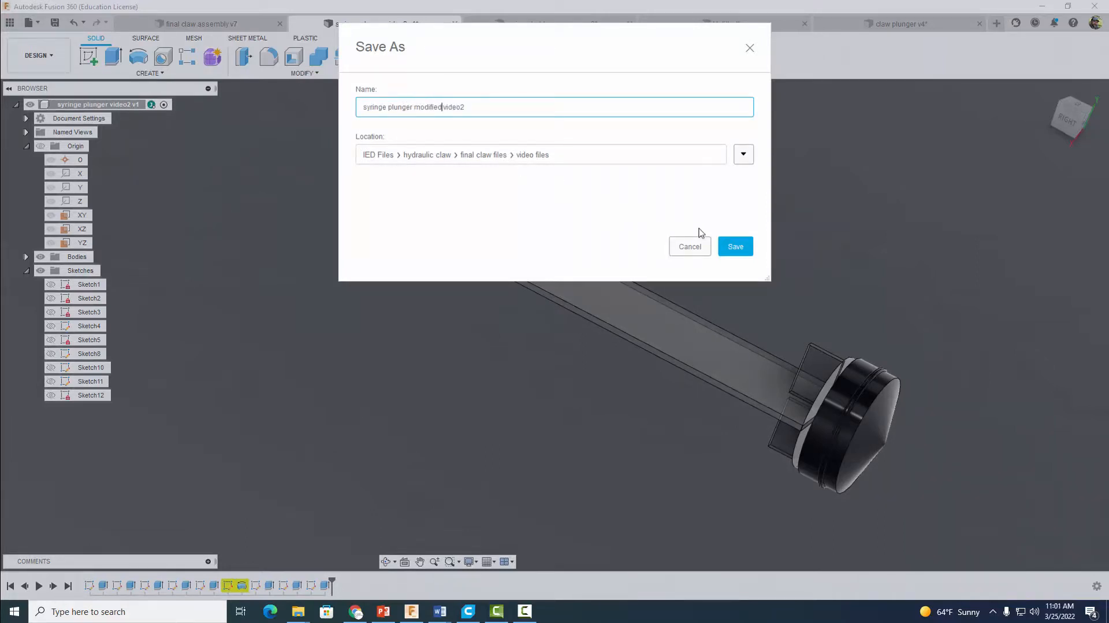
left_click(734, 245)
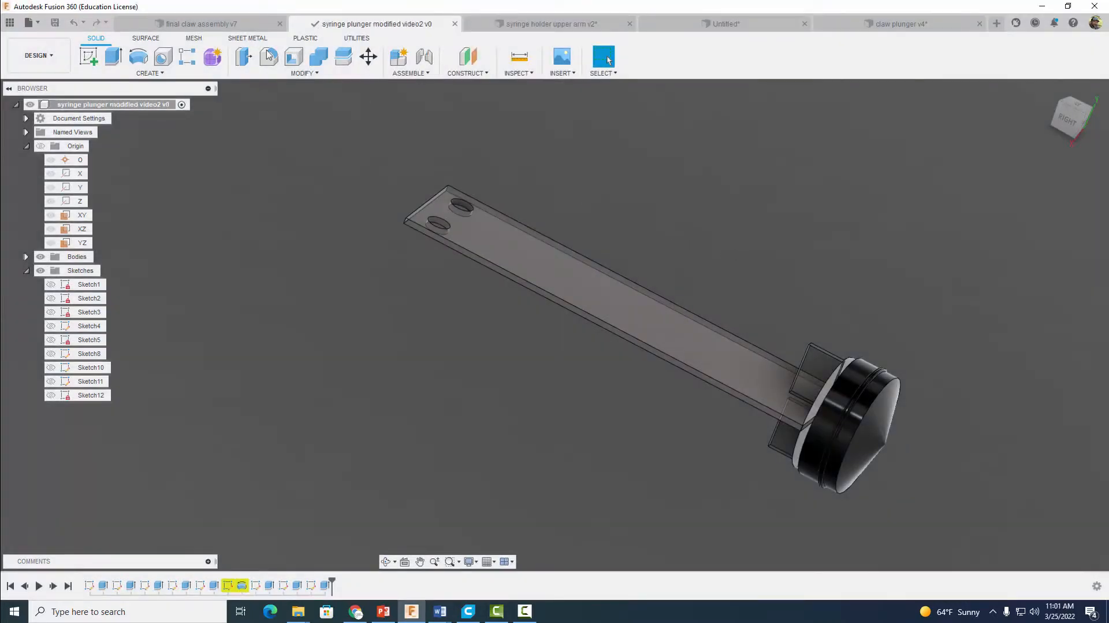
- Examine how the flat plunger connects to the claw in the final claw assembly, shift the claw slightly, and return to the modified plunger design
left_click(226, 25)
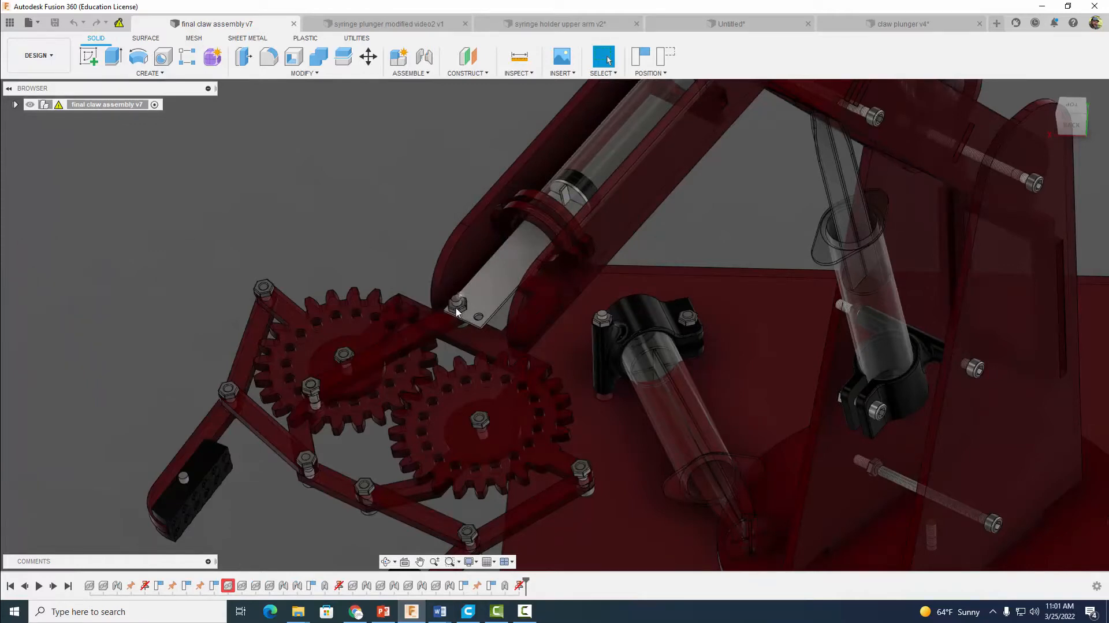
scroll(599, 161, "down", 3)
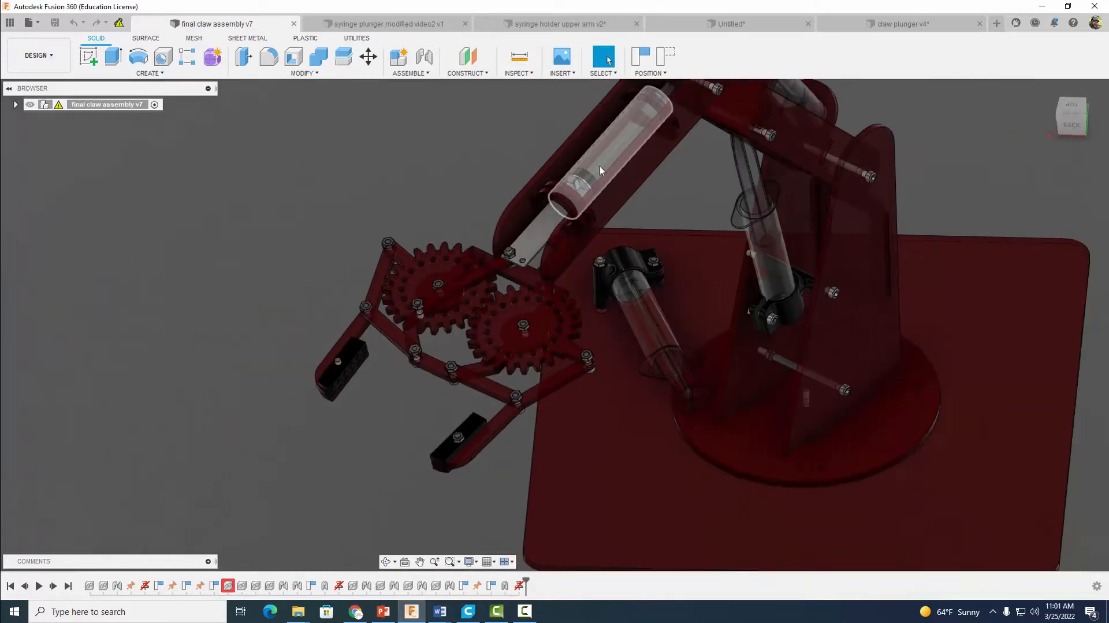
middle_click_drag(627, 130, 587, 165)
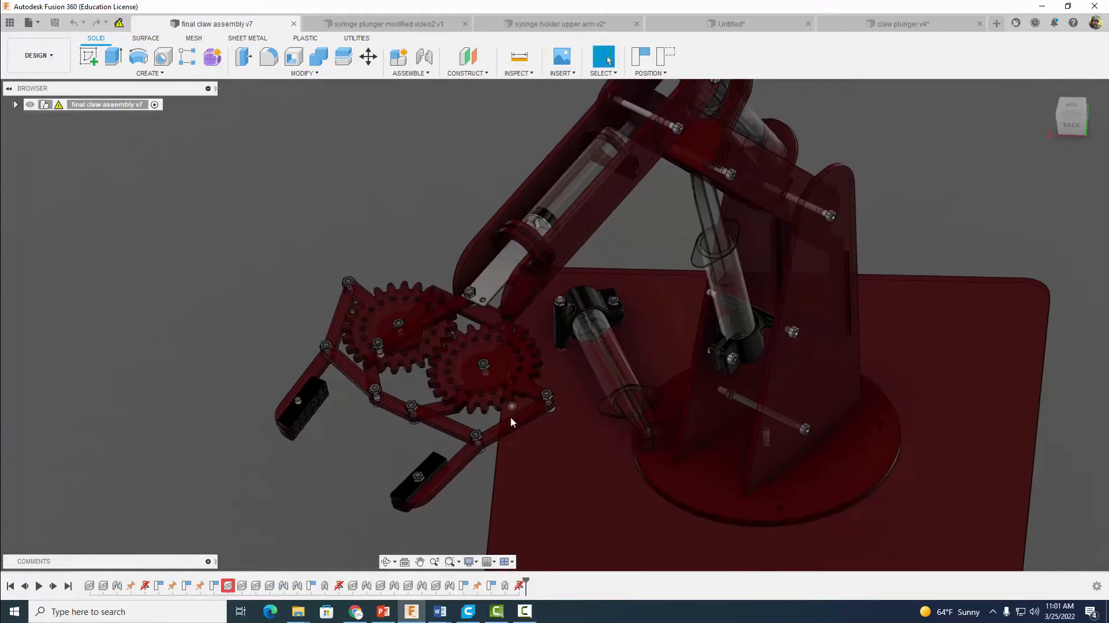
left_click_drag(510, 423, 498, 400)
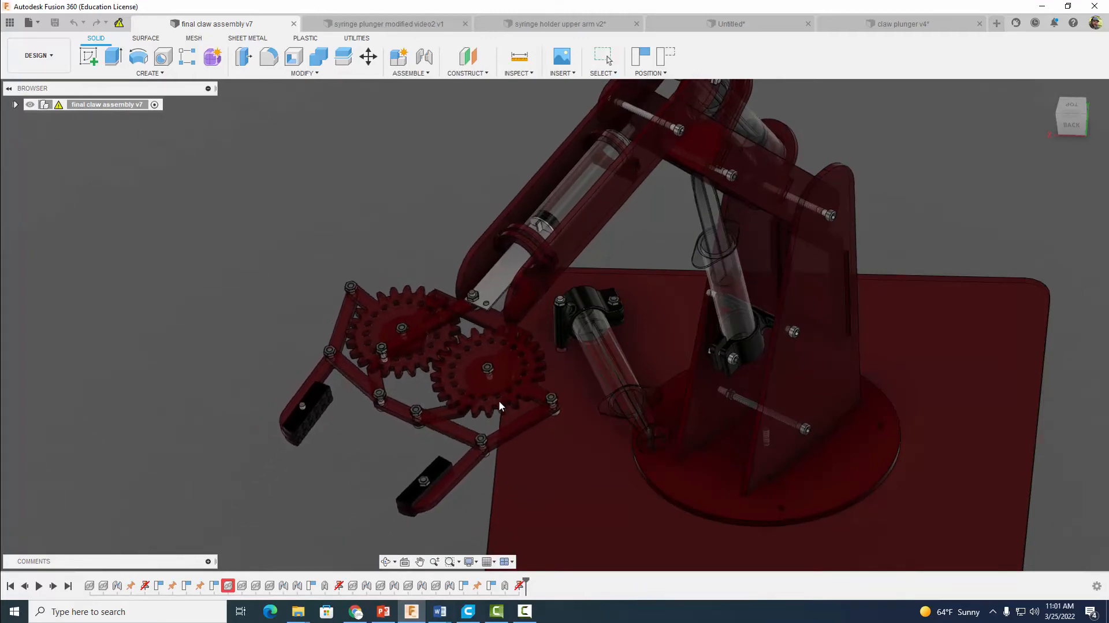
left_click(392, 26)
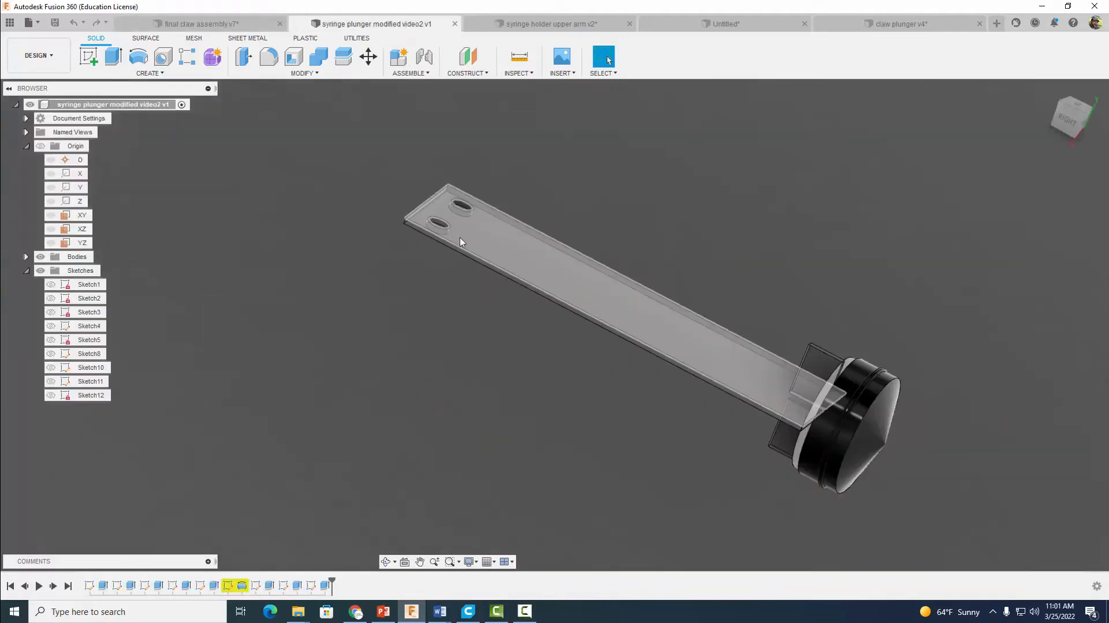